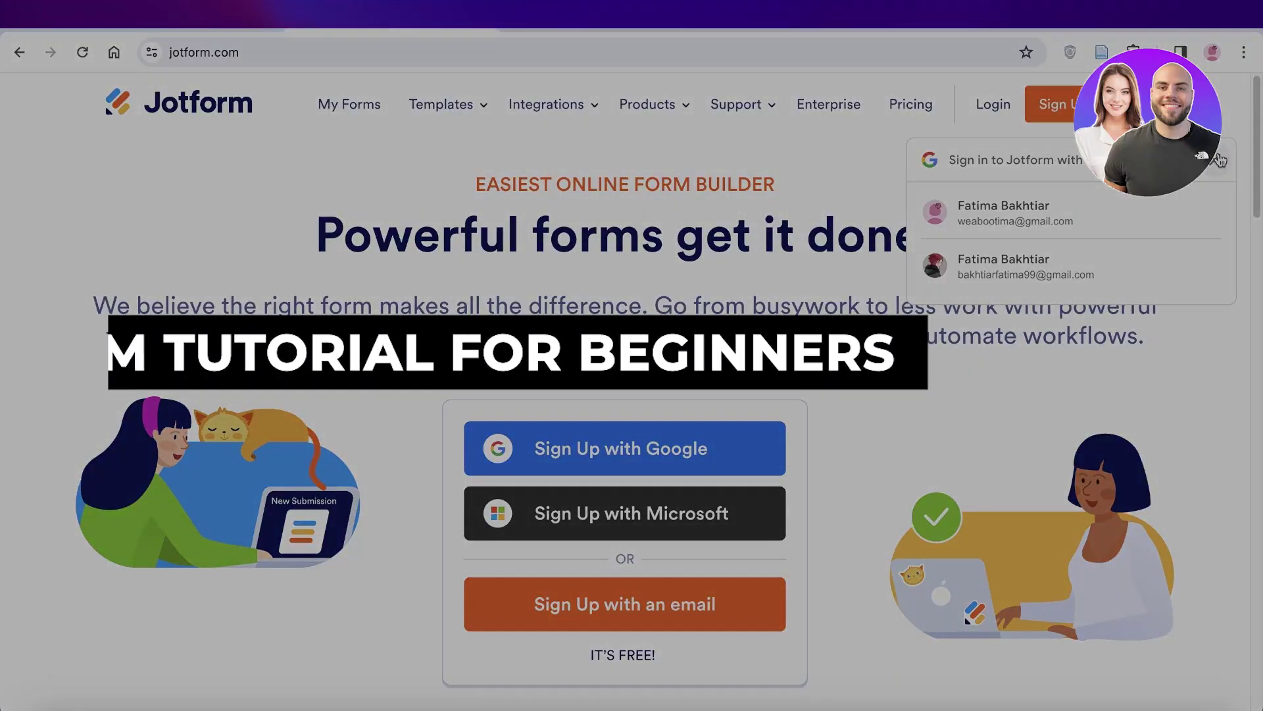
# Dismiss the Google sign-in prompt and look through the Jotform home page's features and sign-up options
pyautogui.click(1221, 160)
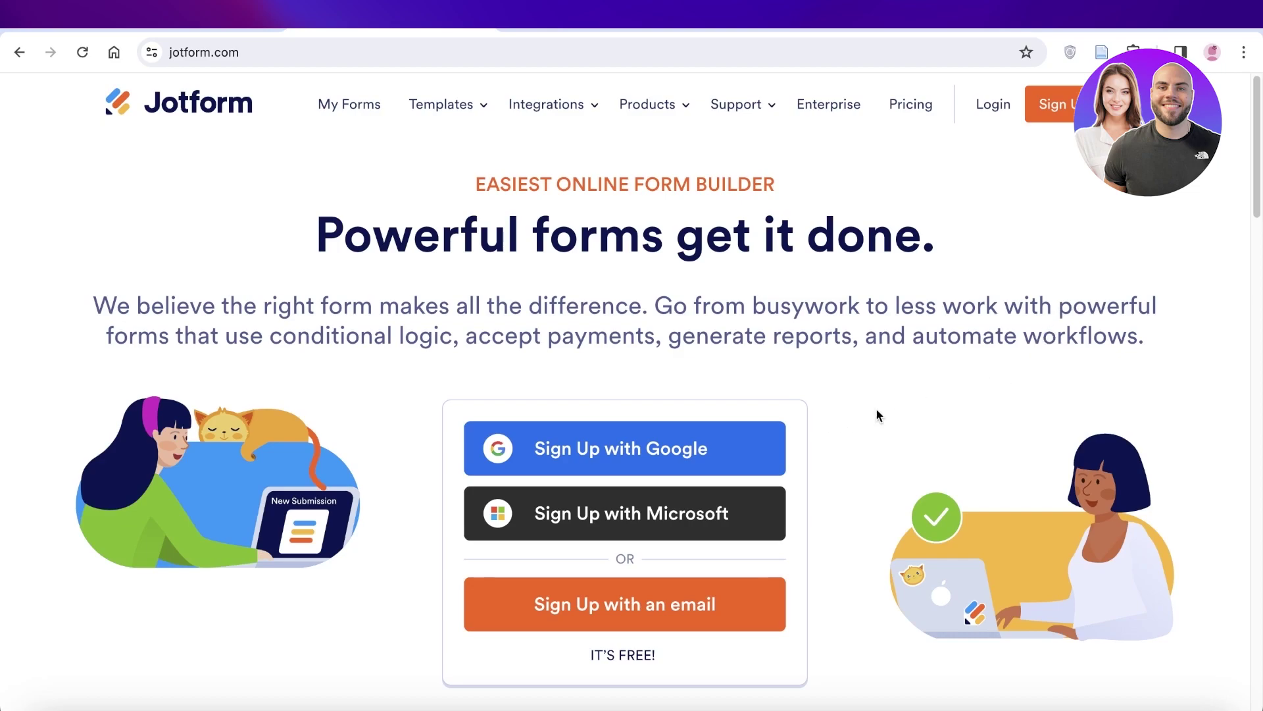
pyautogui.scroll(-2, 902, 409)
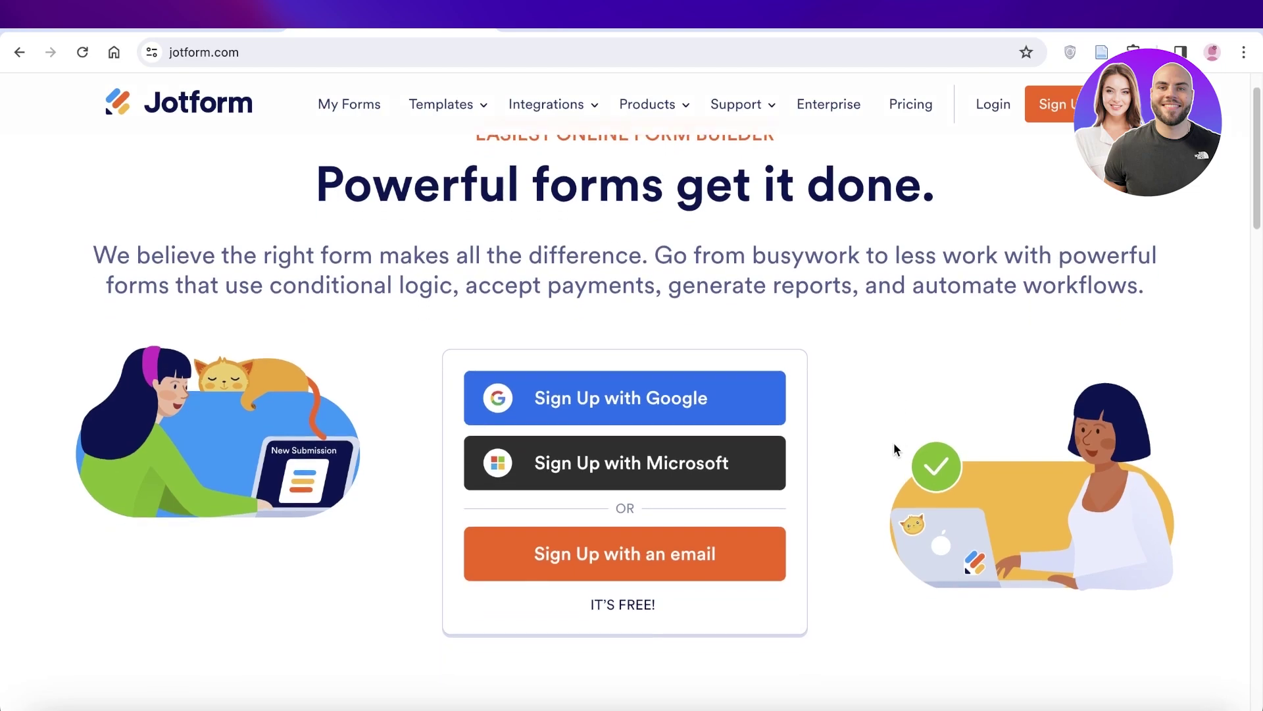
pyautogui.scroll(-4, 849, 431)
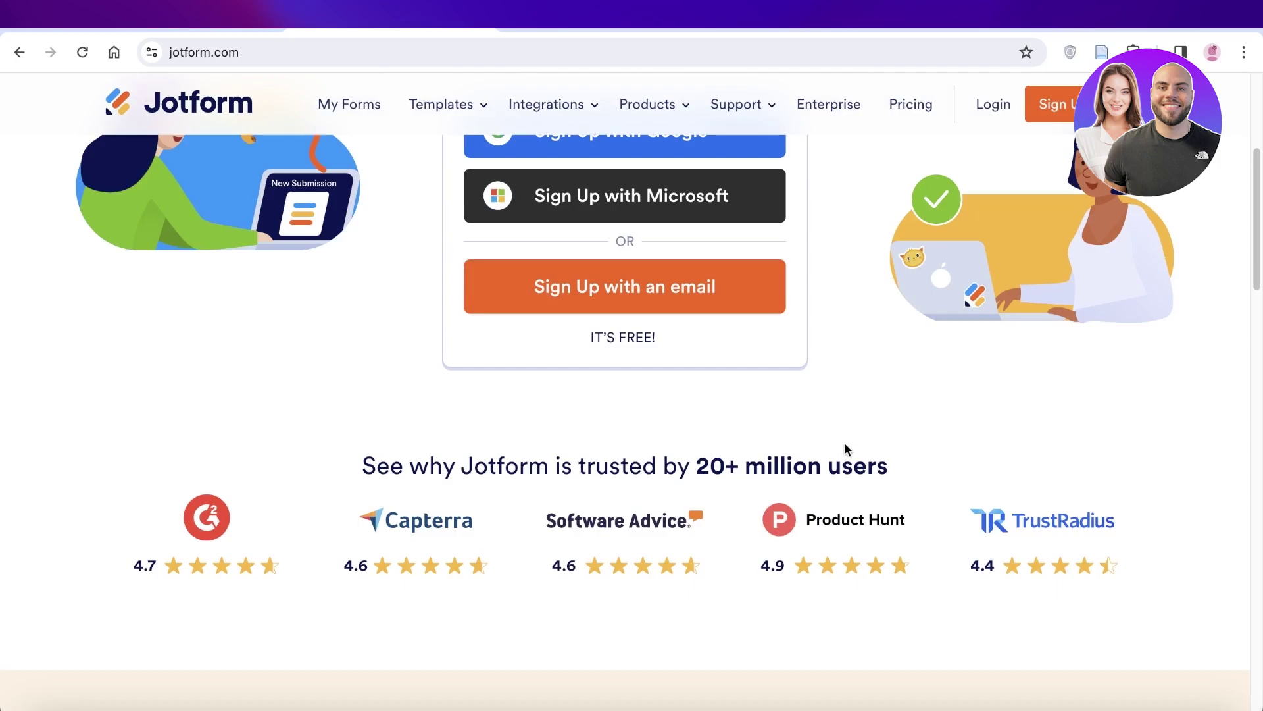
pyautogui.scroll(-3, 845, 447)
pyautogui.scroll(-15, 808, 461)
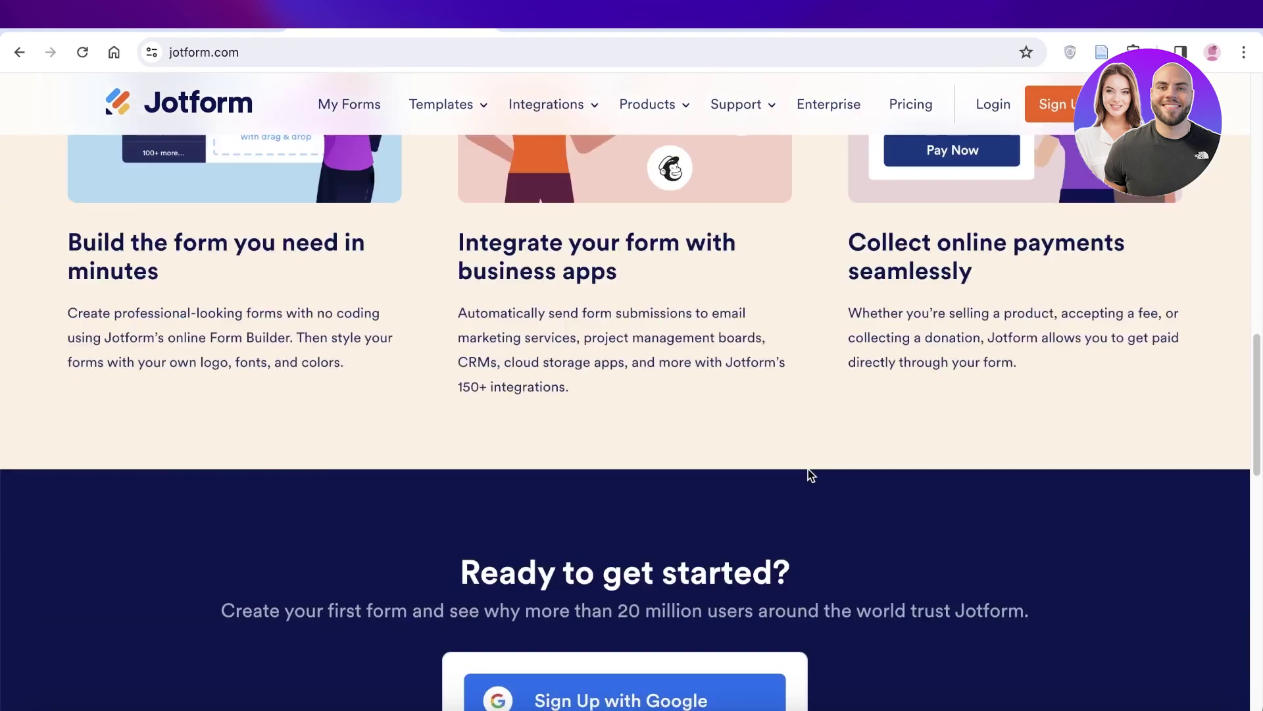
pyautogui.scroll(20, 819, 468)
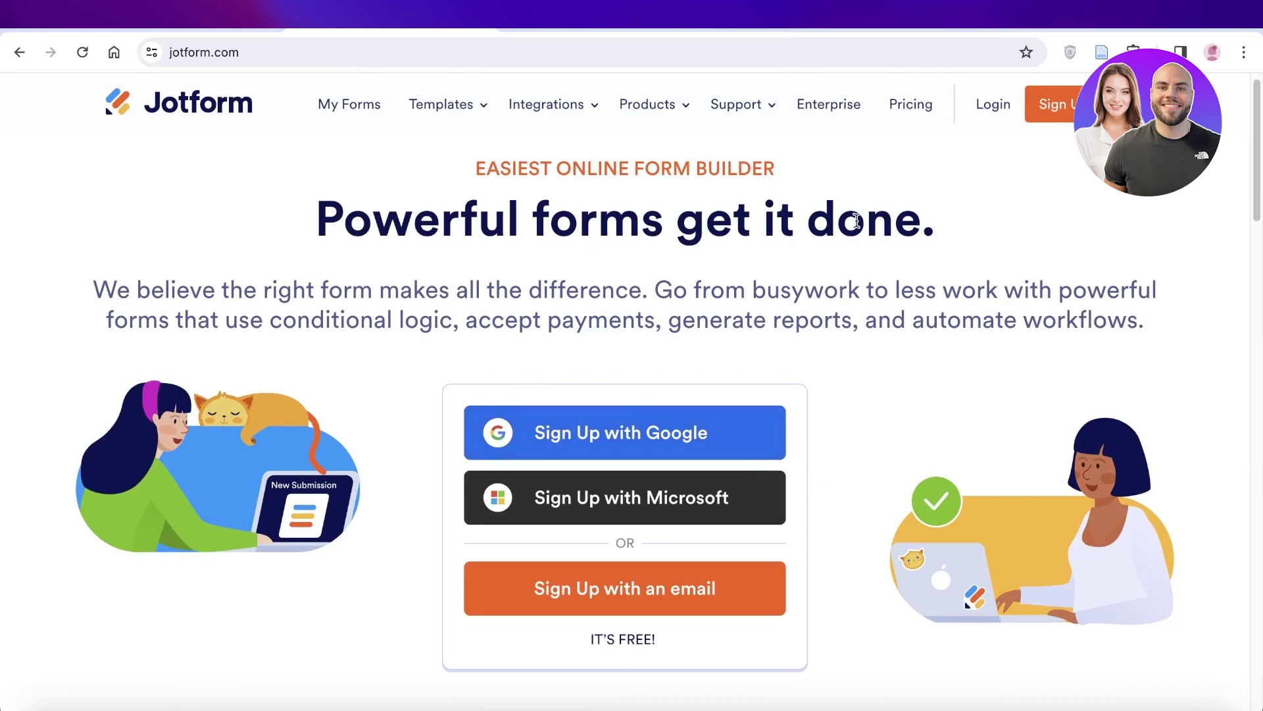
# Open the Pricing page separately from the home page and compare the limits and yearly prices of the plans
pyautogui.rightClick(893, 124)
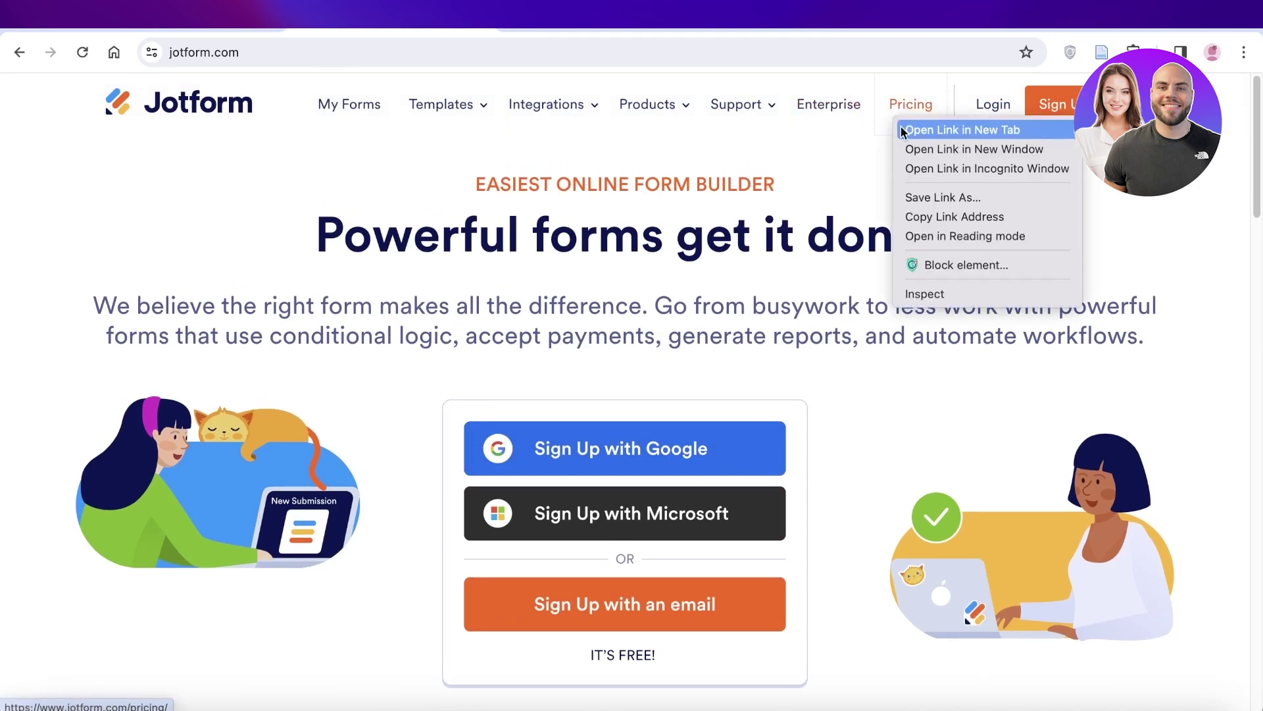
pyautogui.click(935, 130)
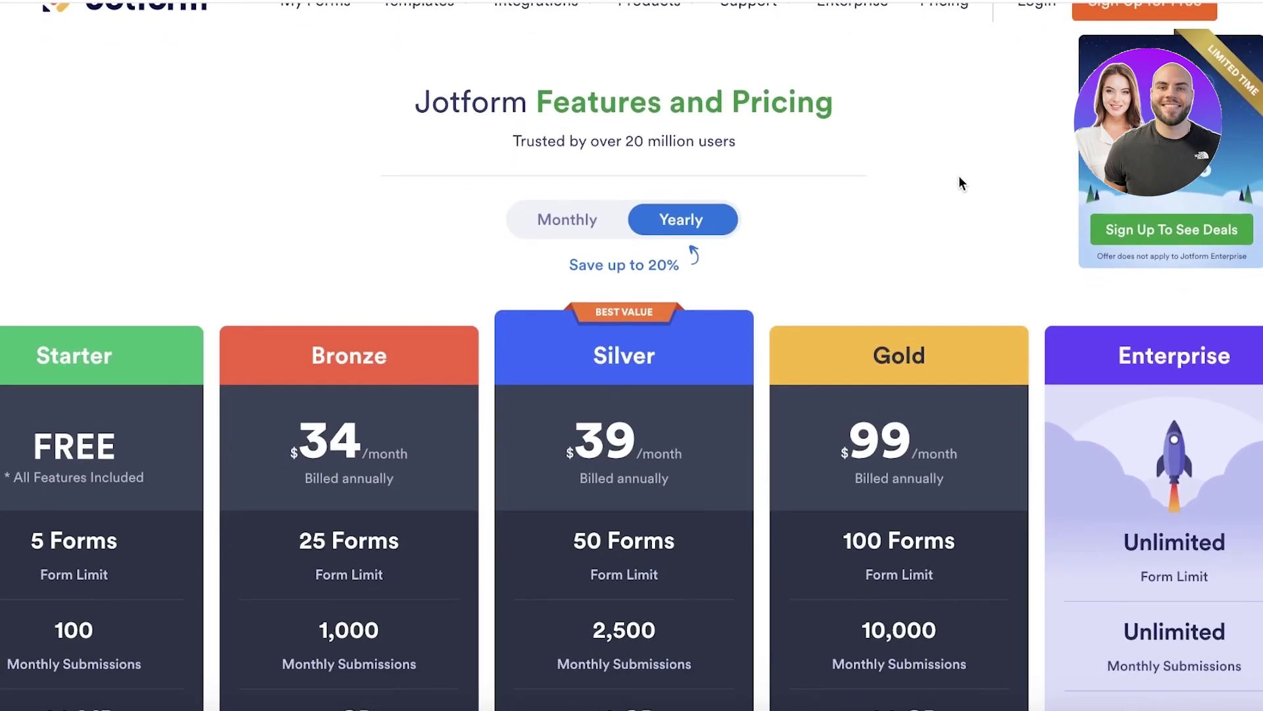
pyautogui.scroll(-8, 958, 183)
pyautogui.scroll(-6, 954, 181)
pyautogui.scroll(13, 809, 260)
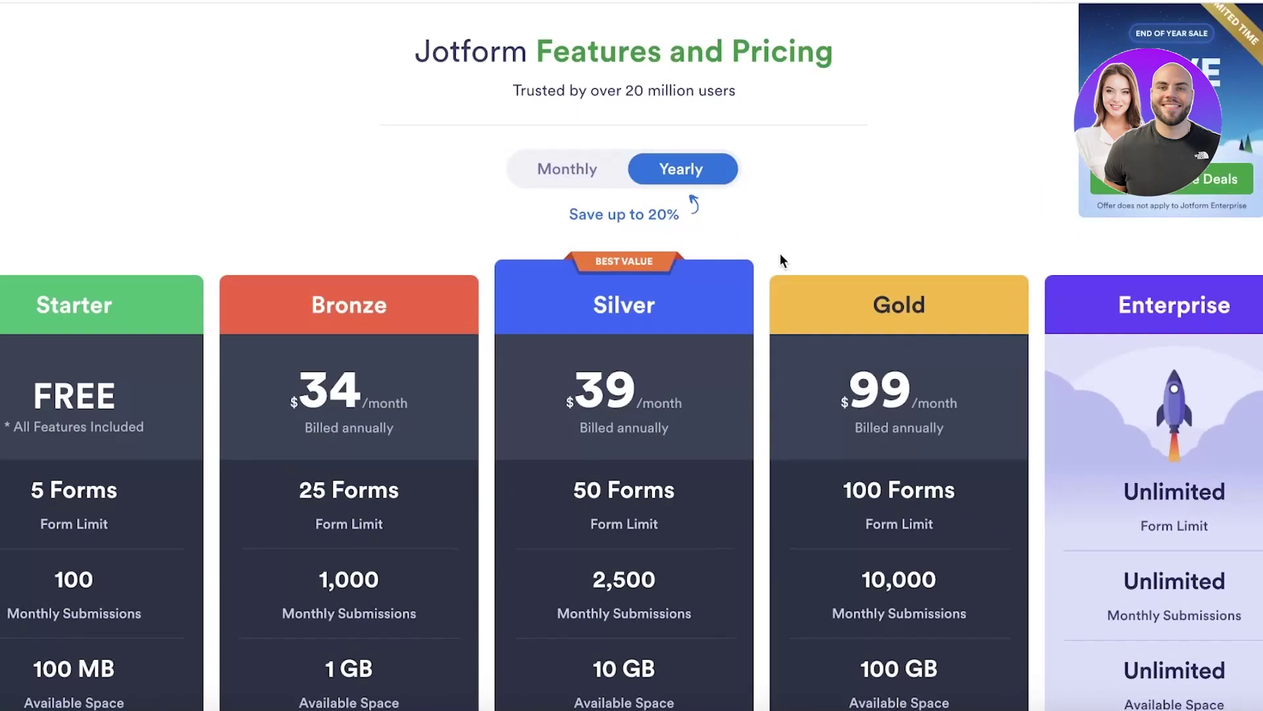
pyautogui.scroll(-2, 637, 298)
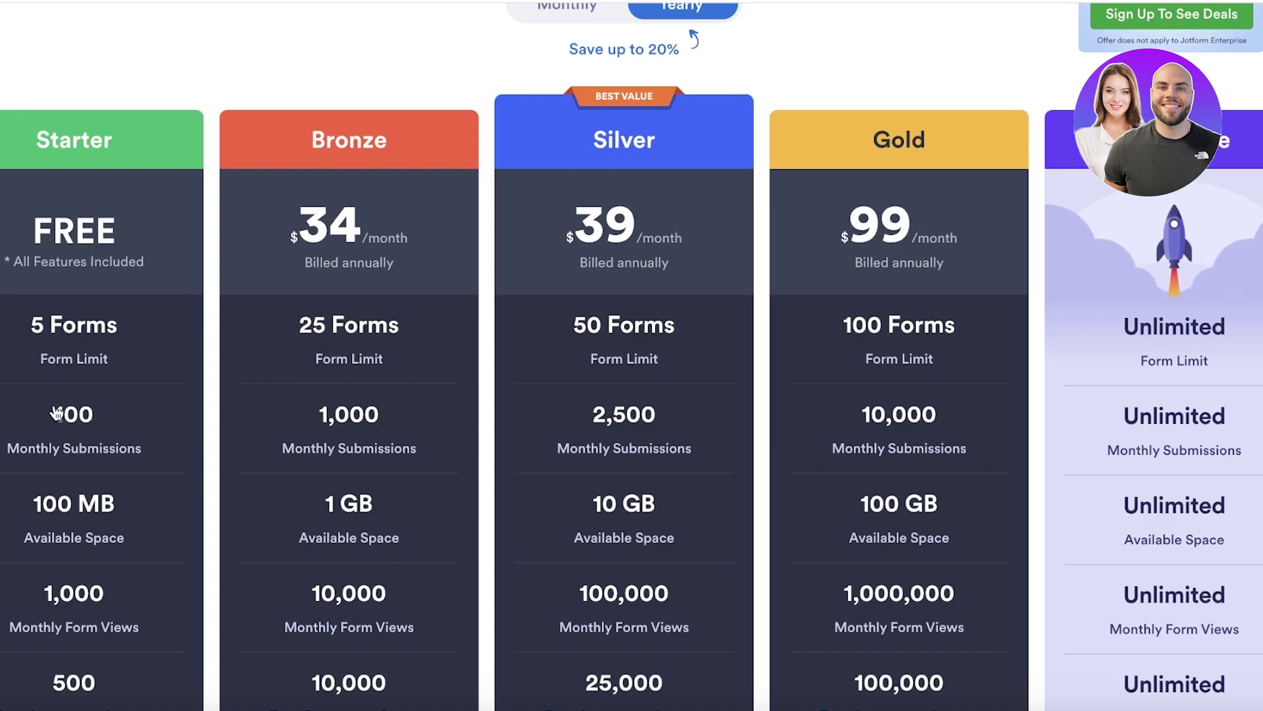
pyautogui.scroll(-1, 58, 412)
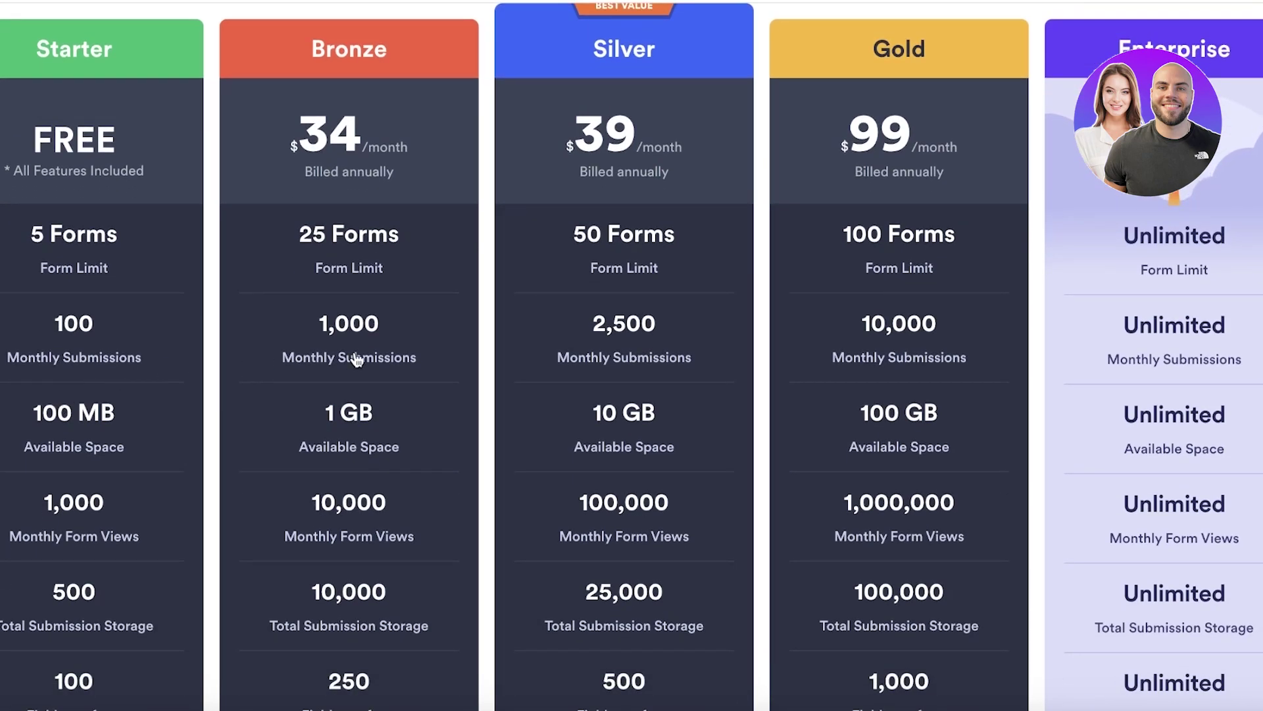
pyautogui.scroll(2, 353, 358)
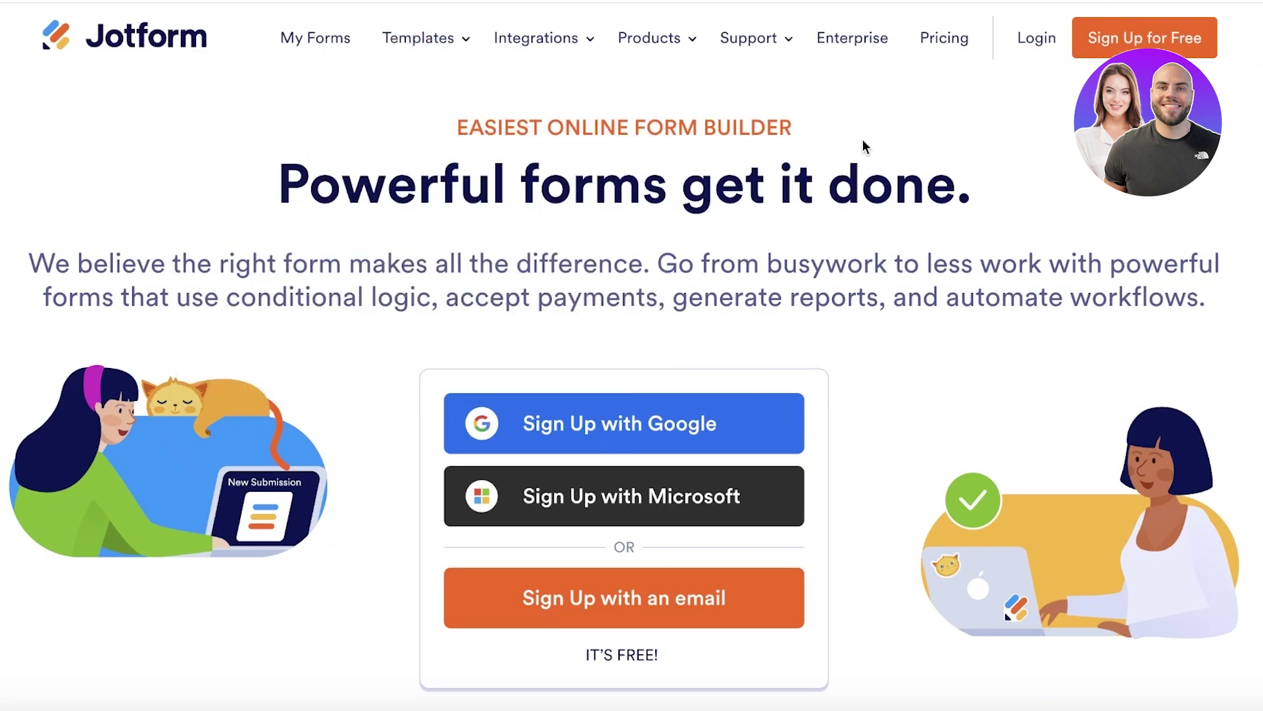
# Sign up for free with the Google account and dismiss the end-of-year sale offer
pyautogui.click(1111, 46)
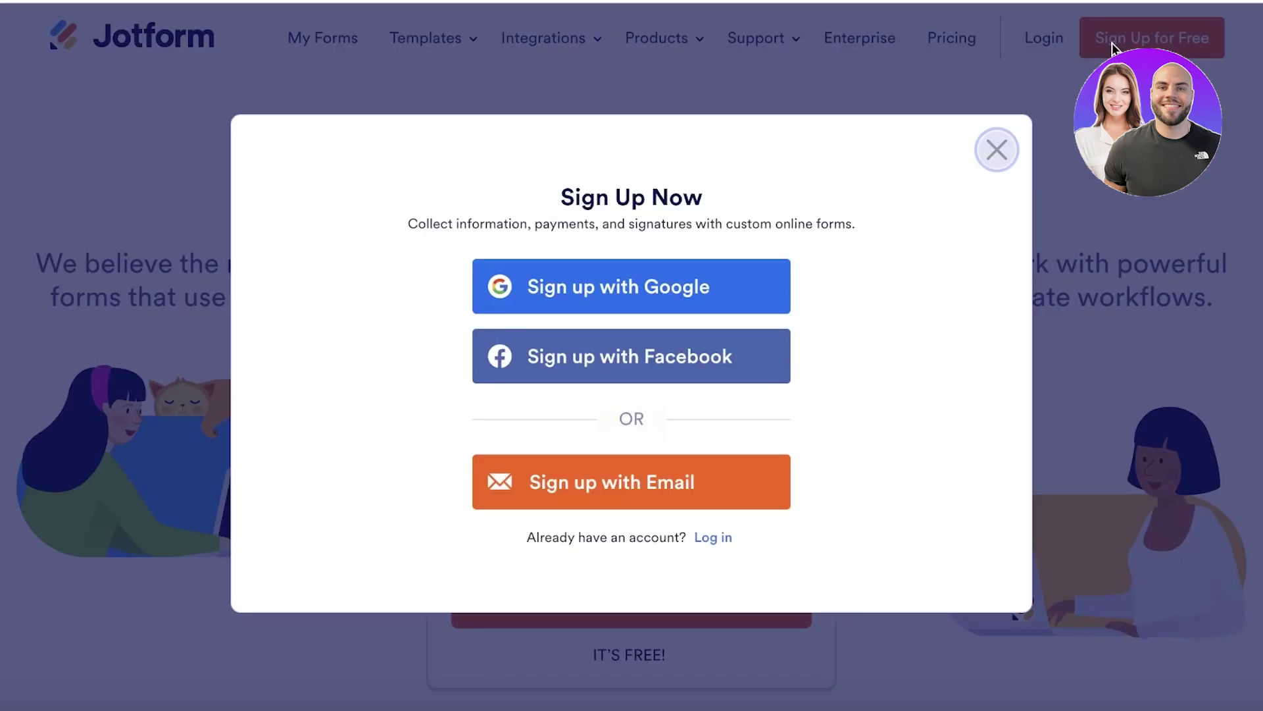
pyautogui.click(655, 282)
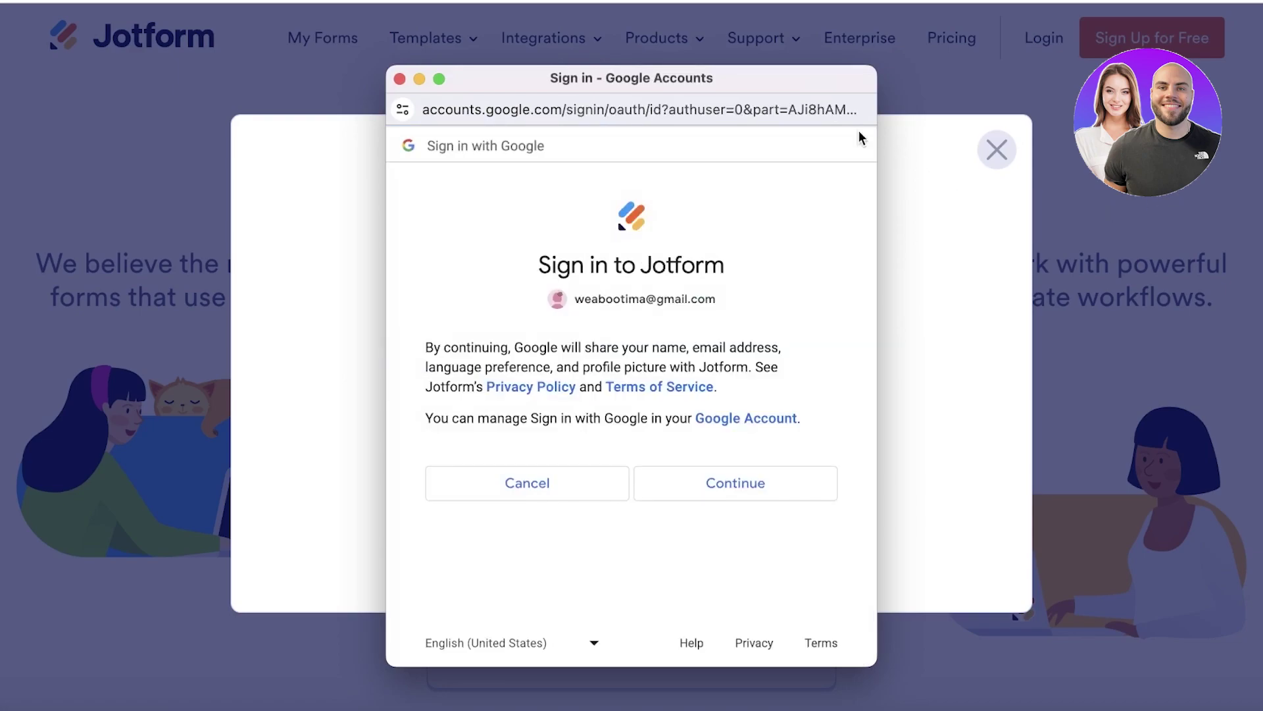
pyautogui.click(736, 471)
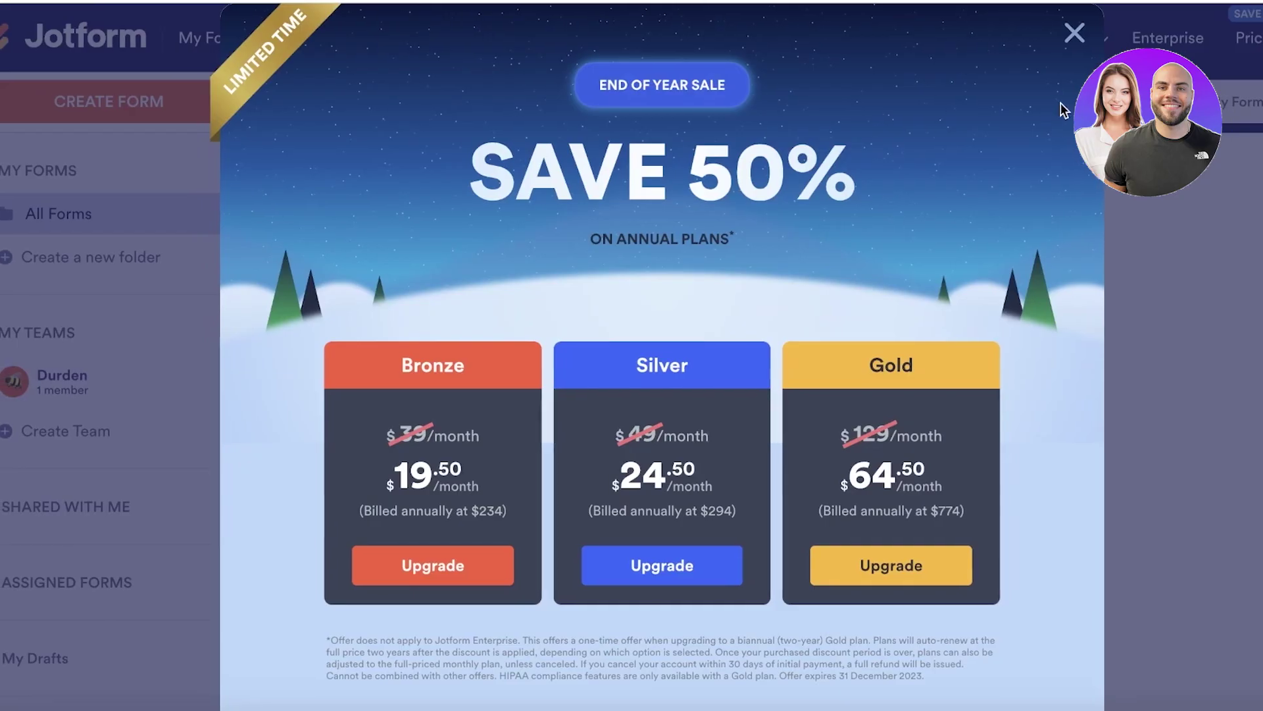
pyautogui.click(1074, 32)
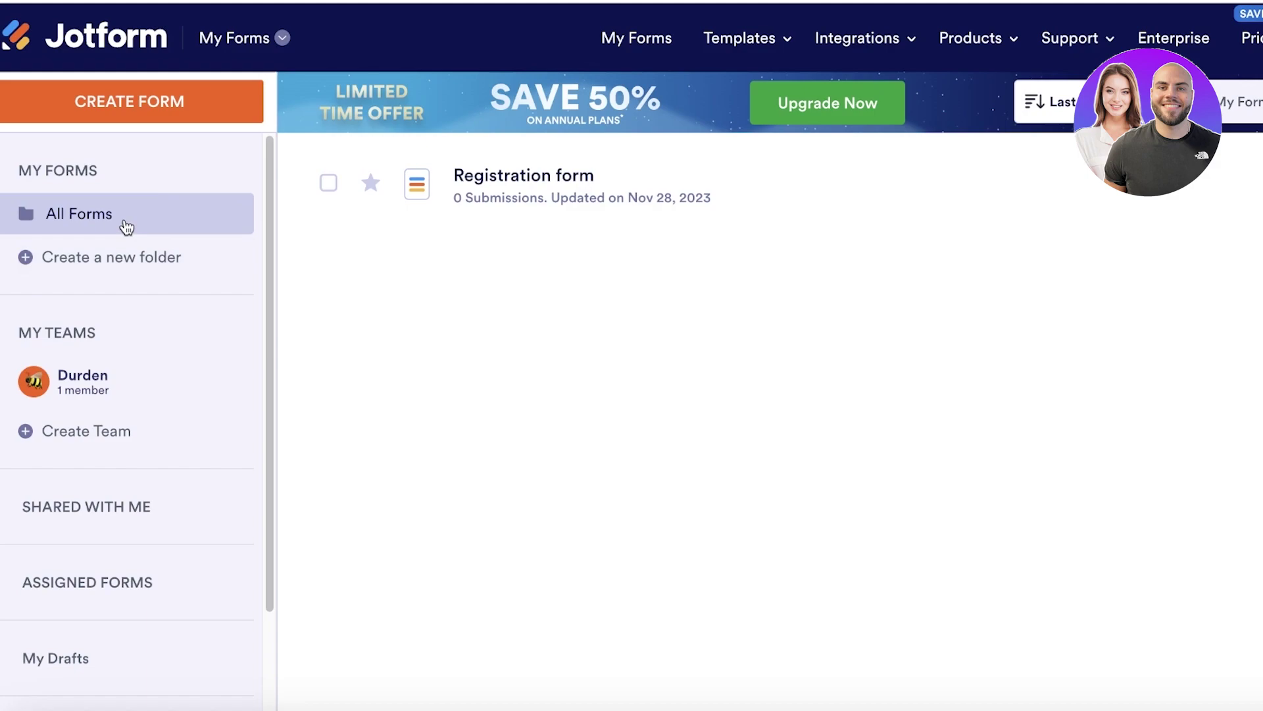
# Examine the options for adding folders and teams, including the existing team's workspace, without creating anything
pyautogui.click(116, 263)
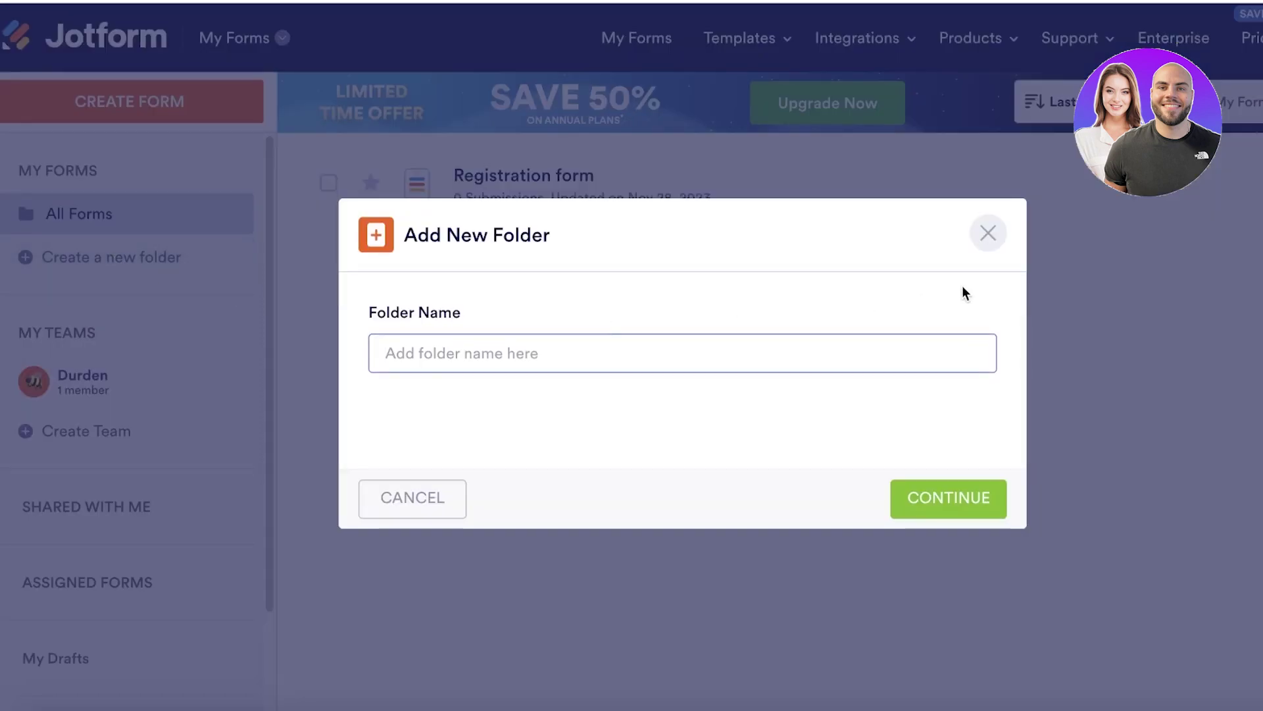
pyautogui.click(989, 233)
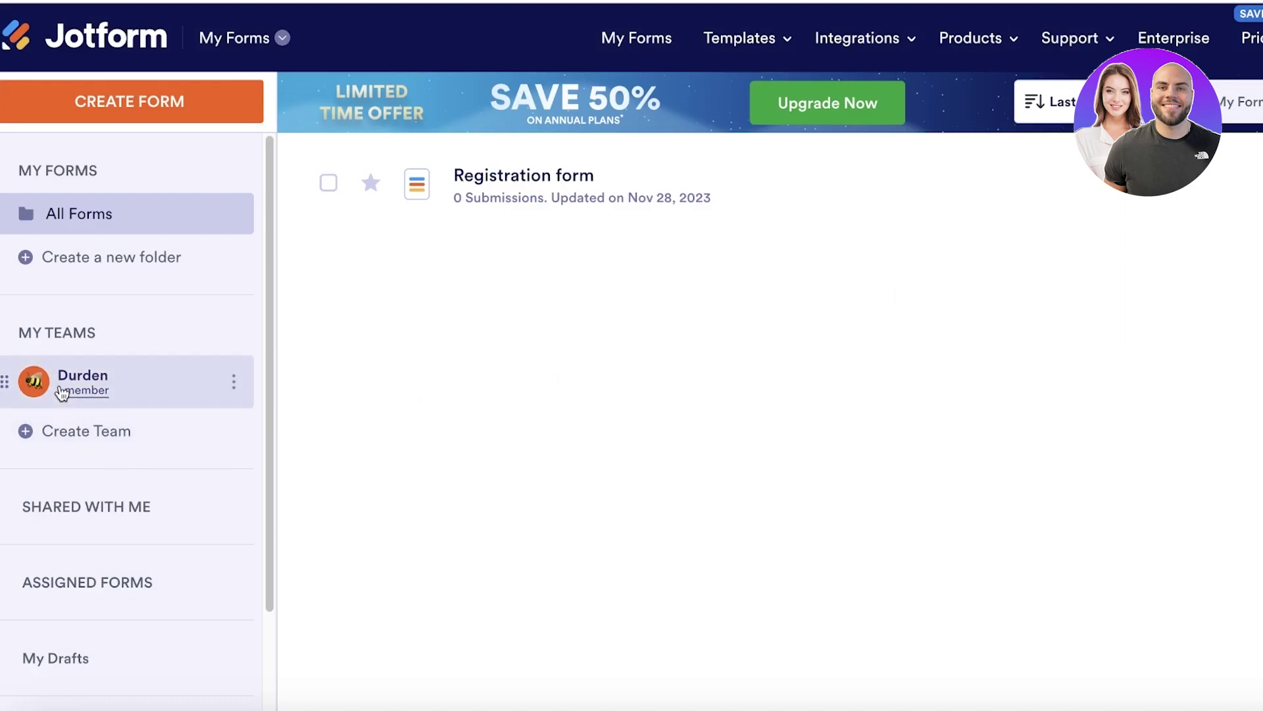
pyautogui.click(136, 395)
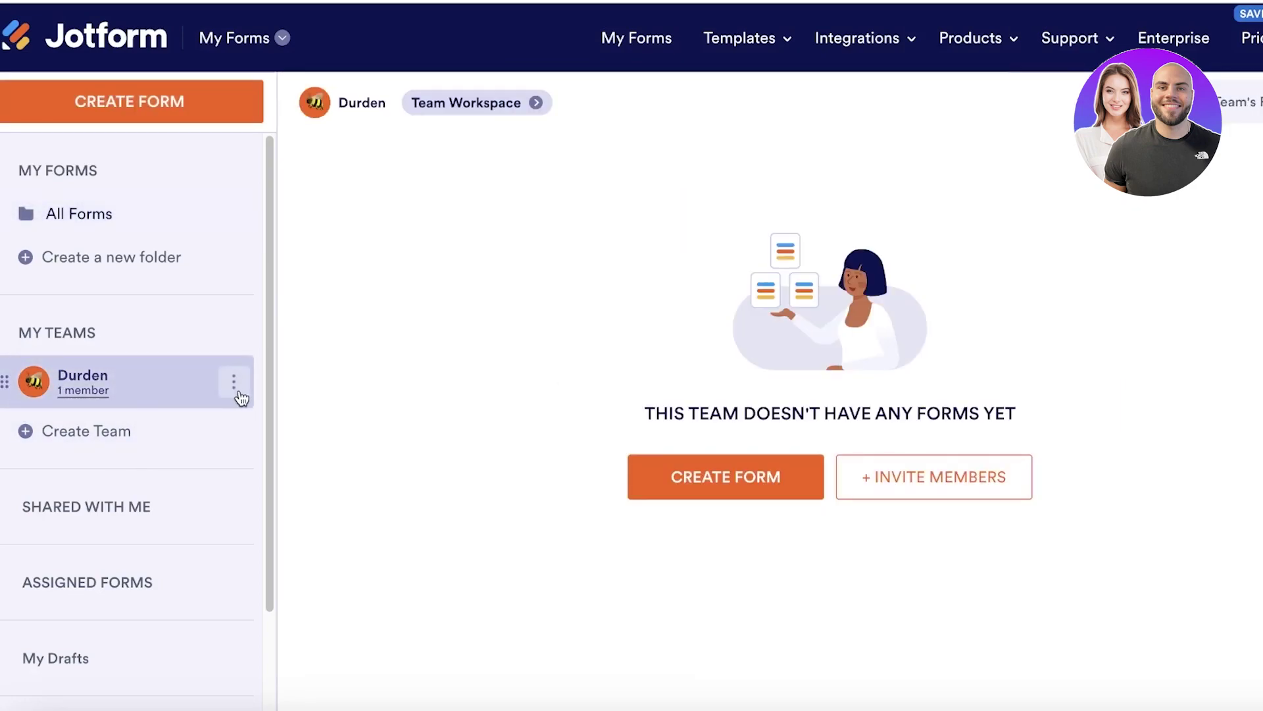
pyautogui.click(235, 383)
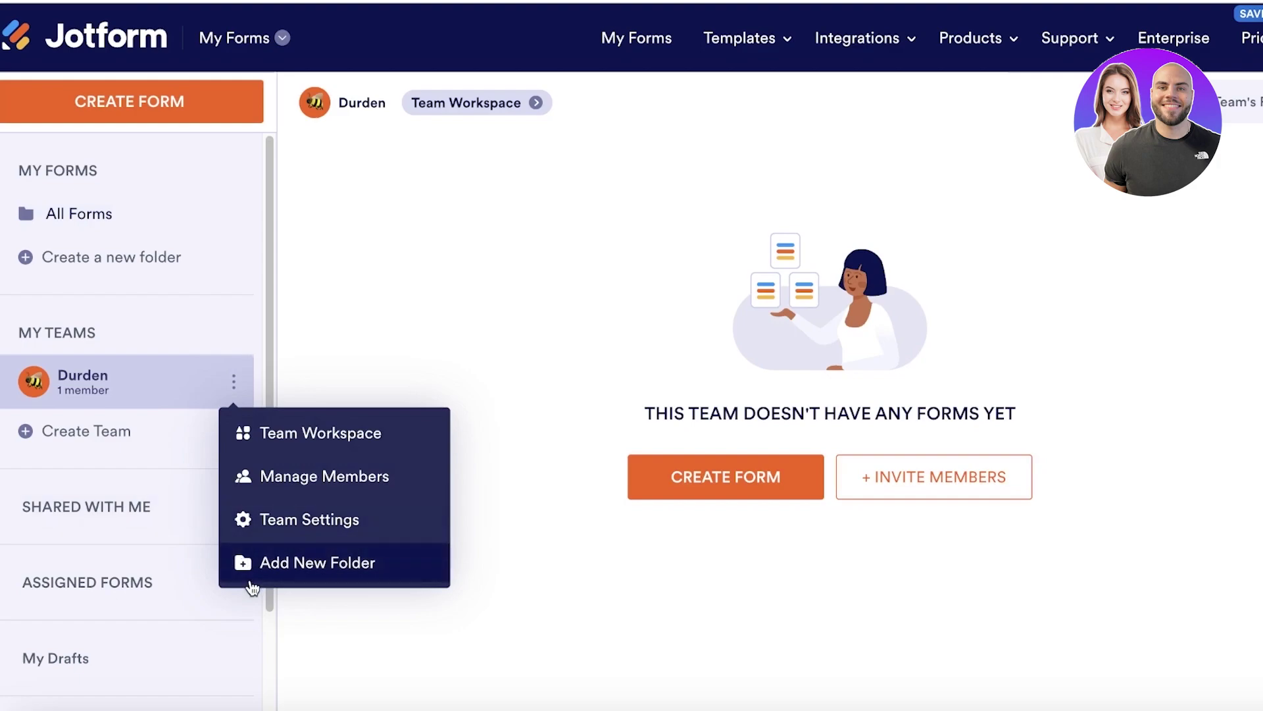
pyautogui.click(77, 428)
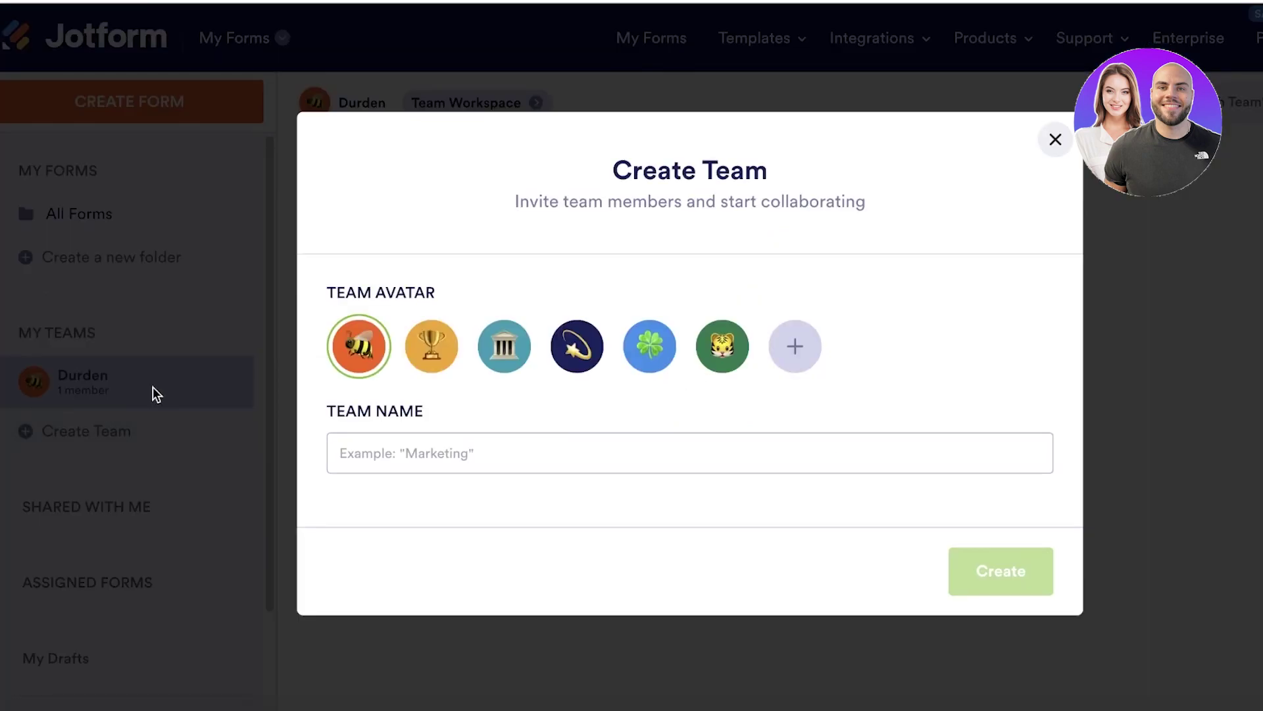
pyautogui.click(1042, 146)
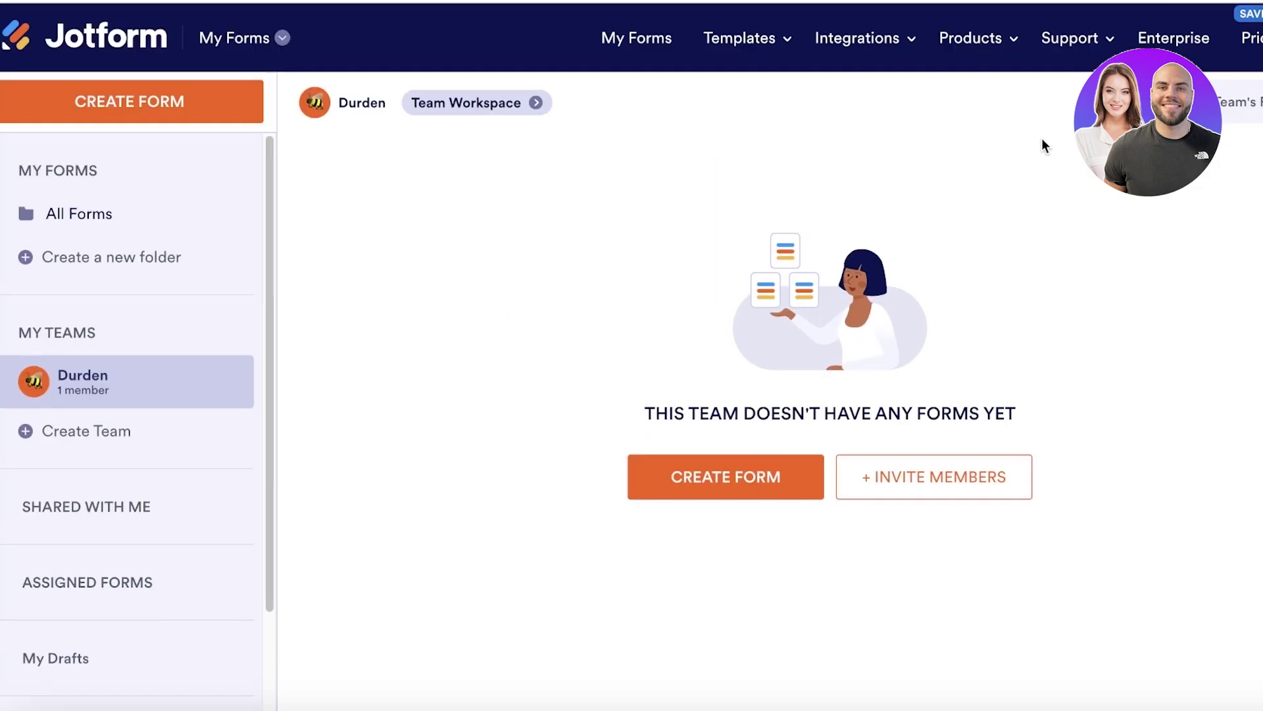
# View the shared forms, assigned forms and draft forms lists
pyautogui.click(105, 525)
pyautogui.scroll(-2, 104, 523)
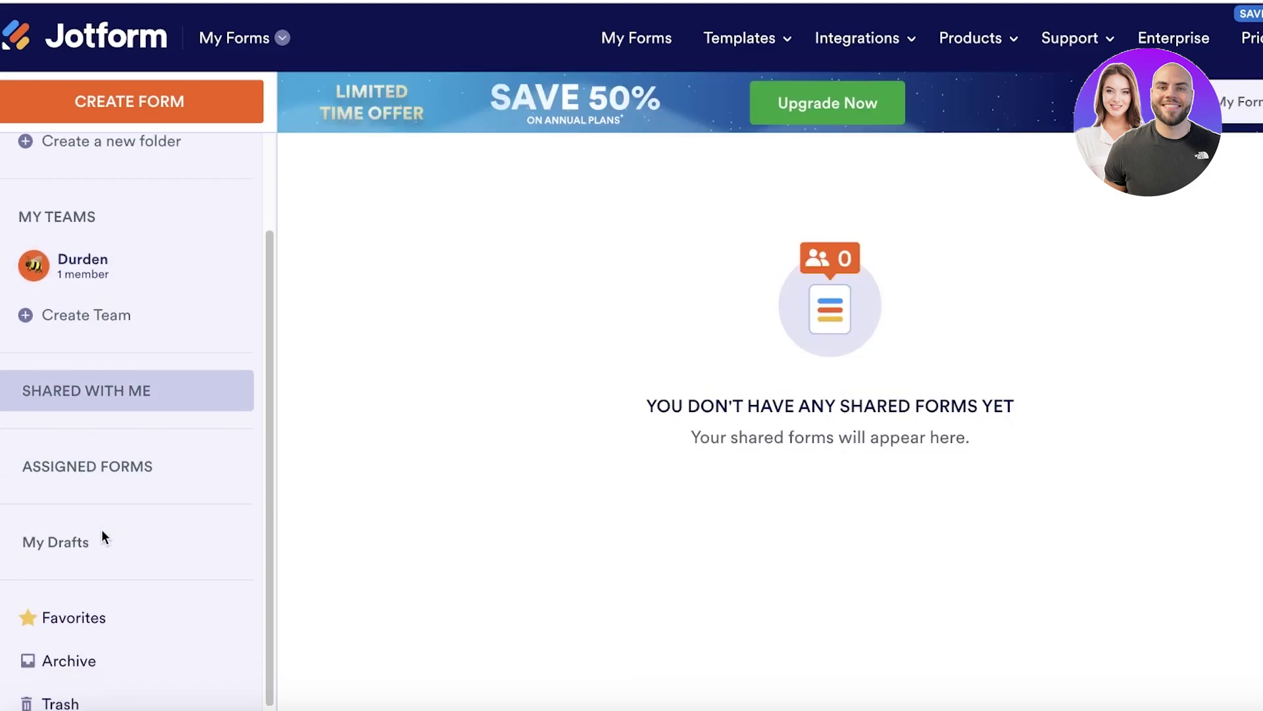
pyautogui.click(96, 546)
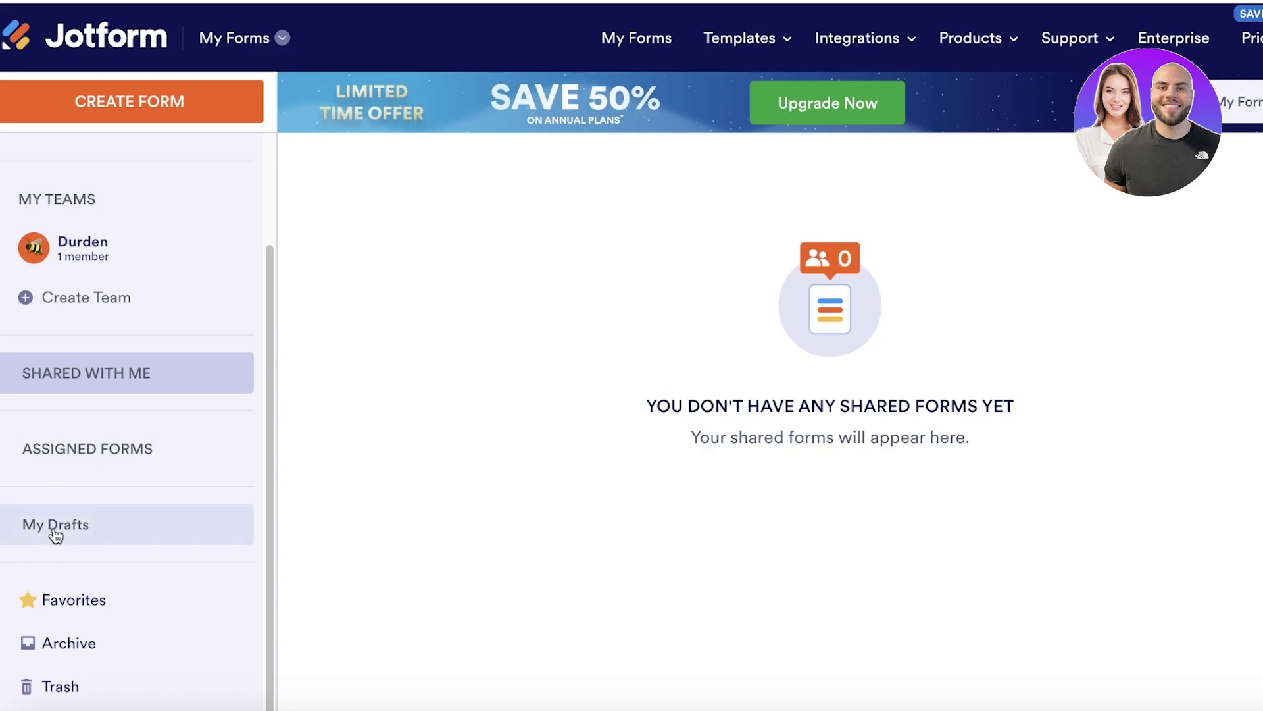
pyautogui.click(98, 452)
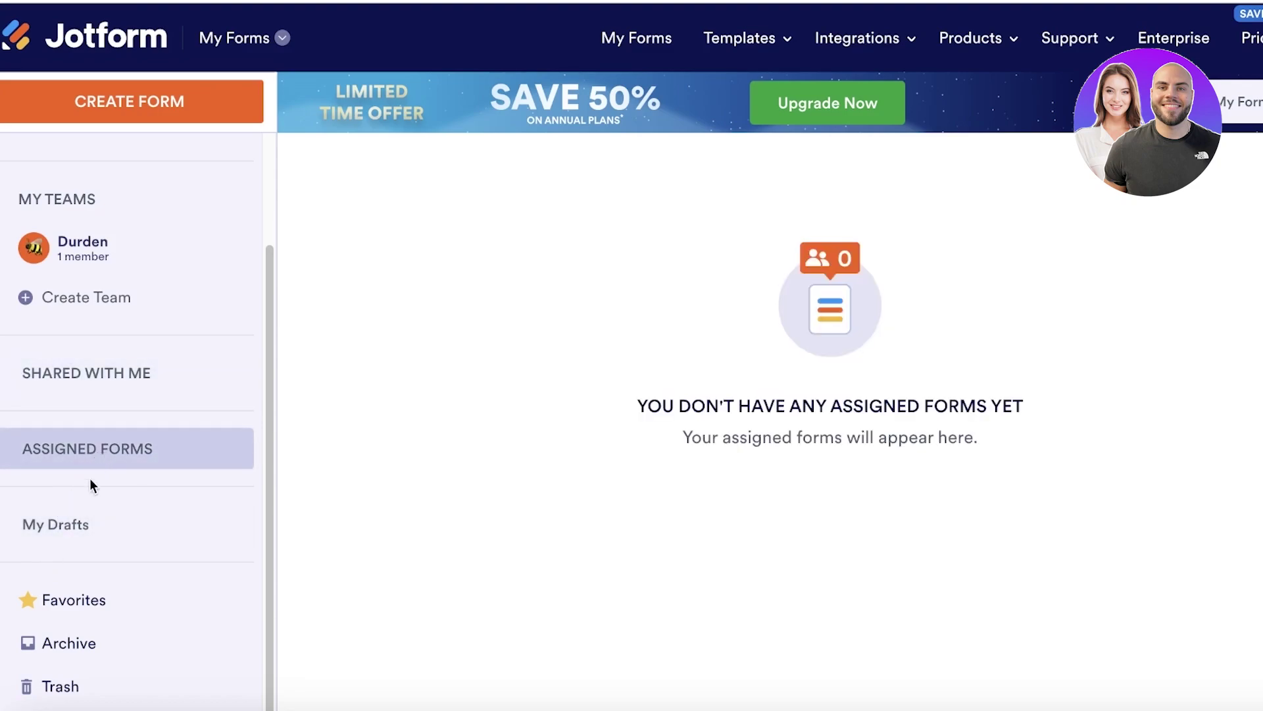
pyautogui.click(76, 517)
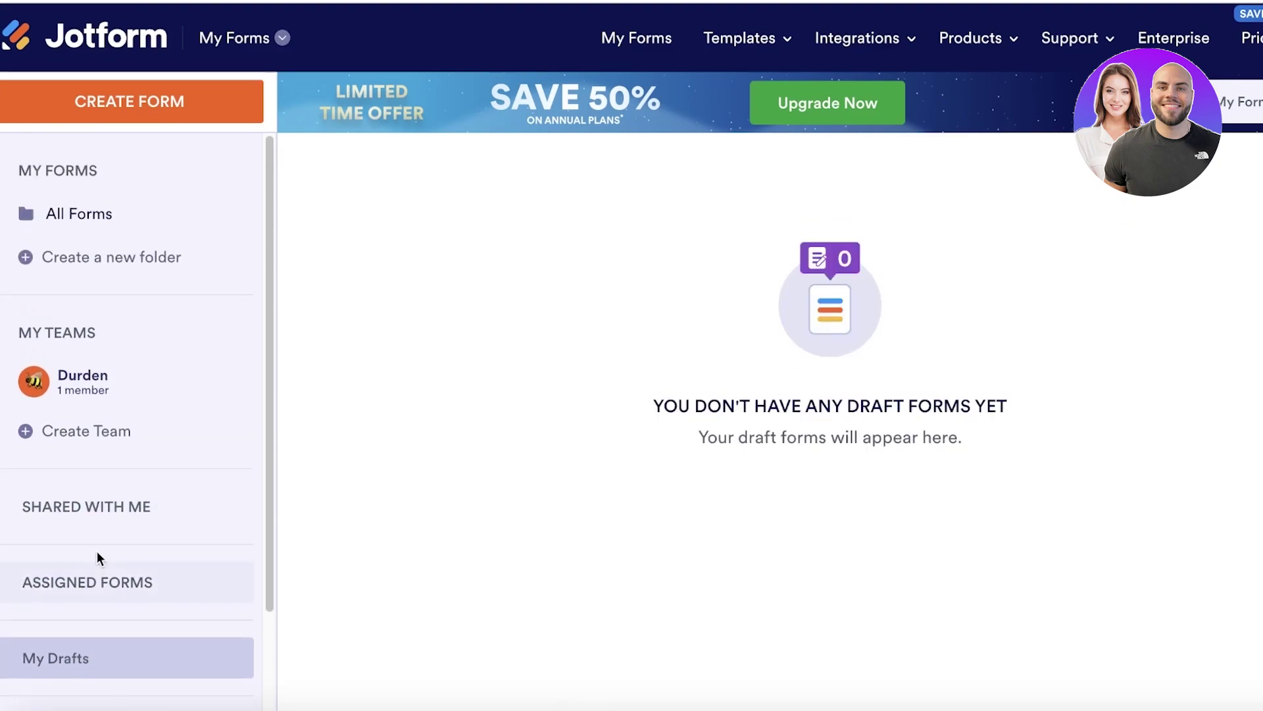
# View the My Tables workspace and return to My Forms
pyautogui.click(249, 39)
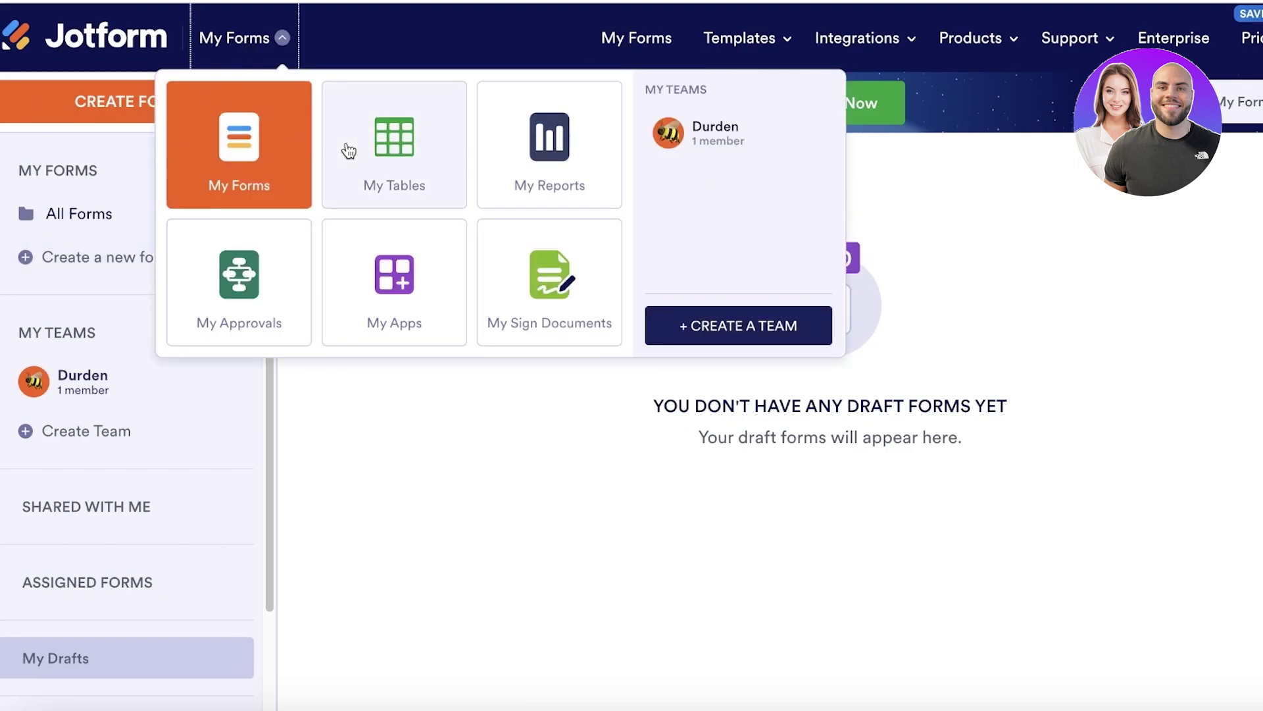
pyautogui.click(339, 125)
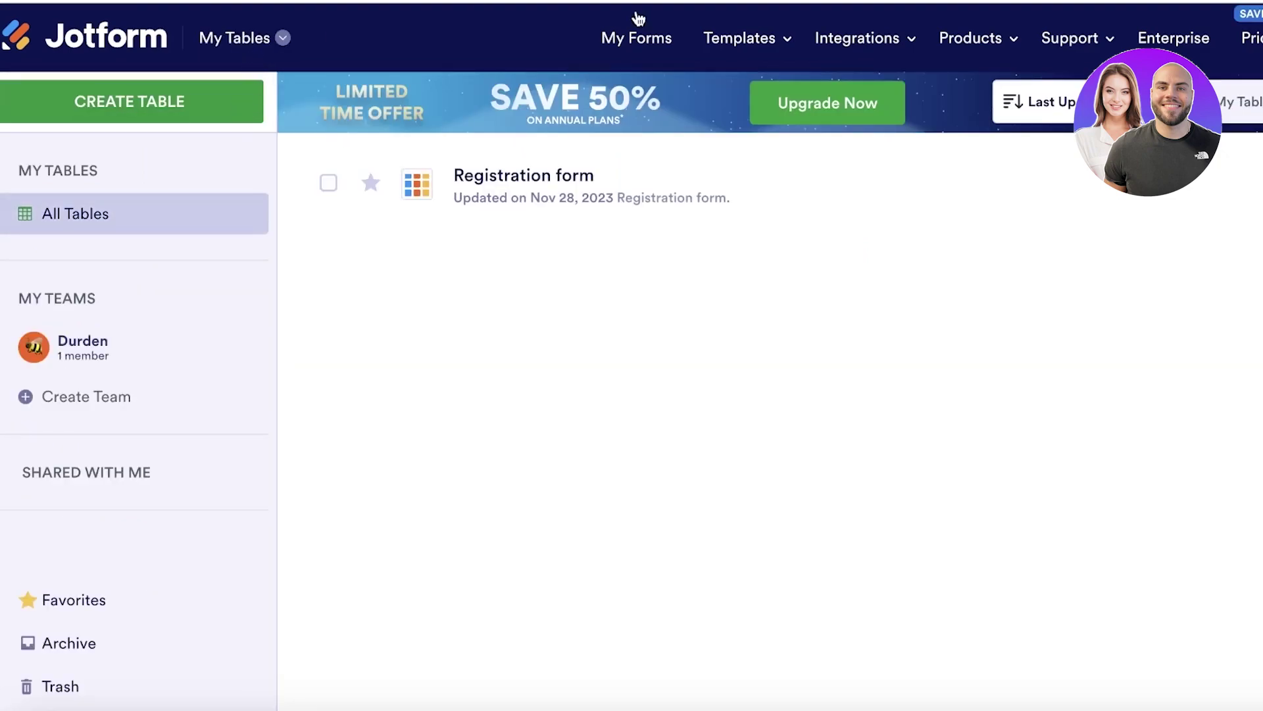
pyautogui.click(286, 37)
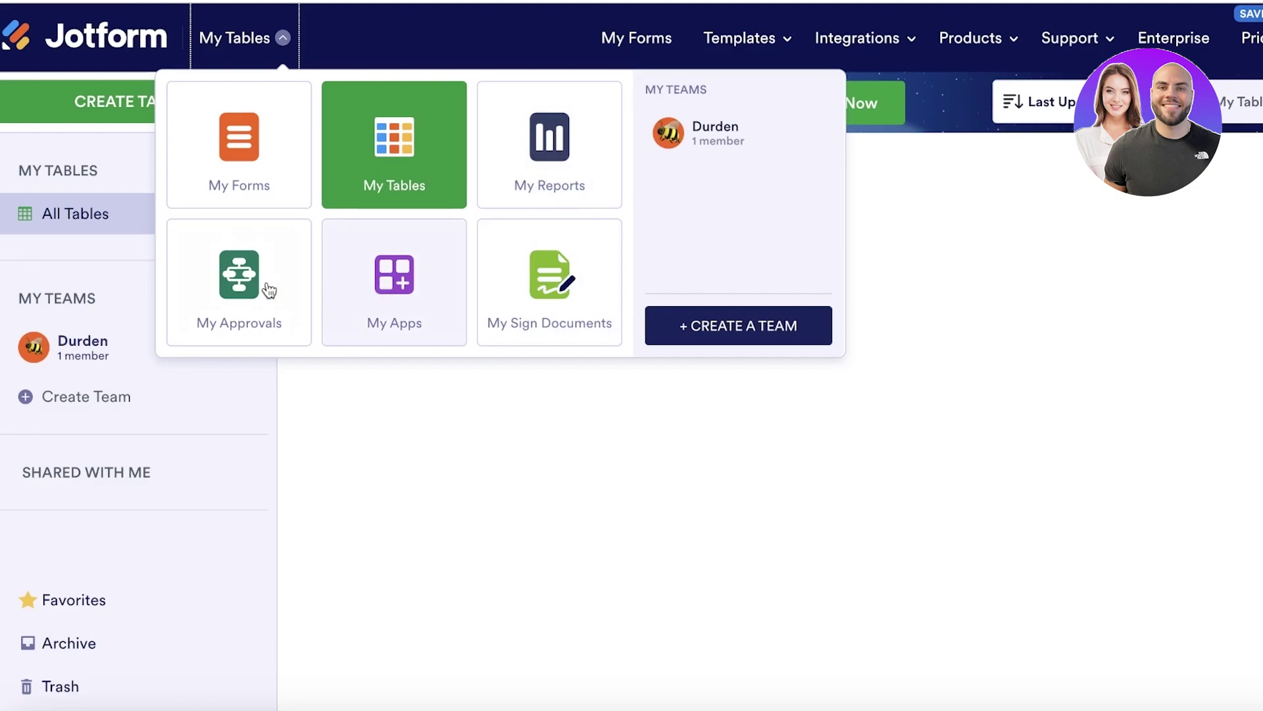
pyautogui.click(233, 137)
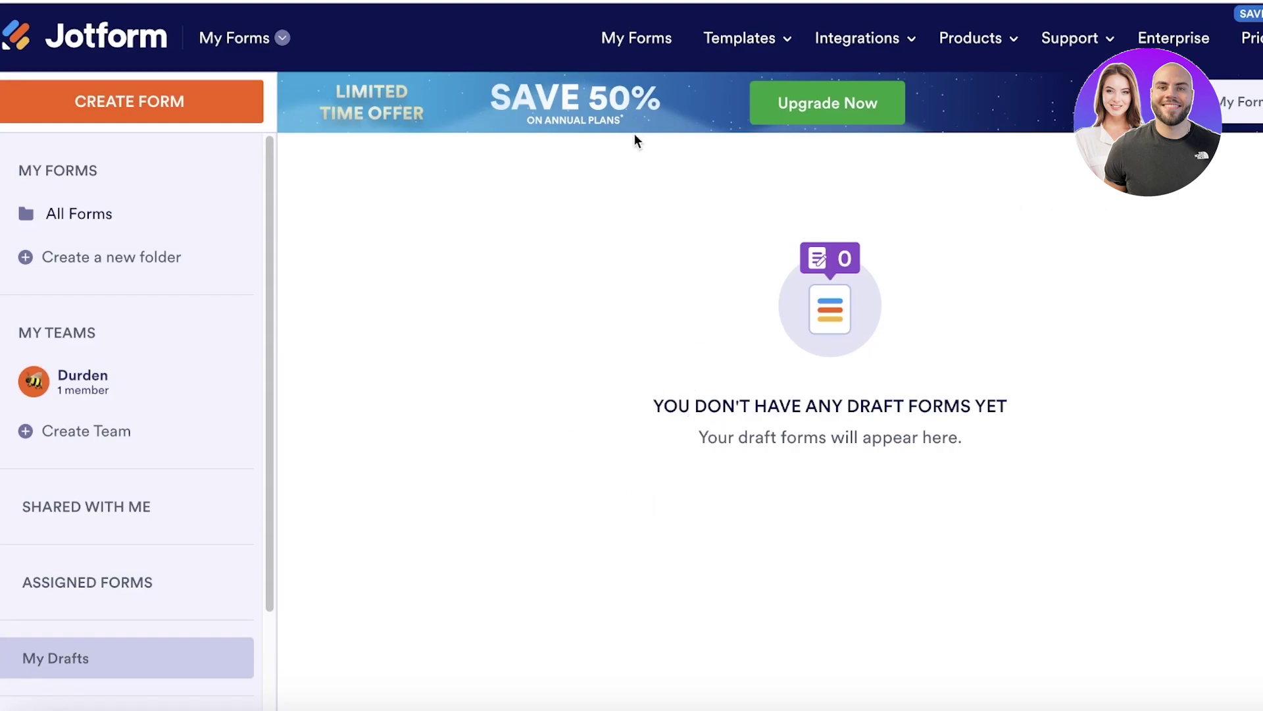
# Open the Form Templates gallery and look over the available templates and filter categories
pyautogui.moveTo(1066, 64)
pyautogui.moveTo(738, 62)
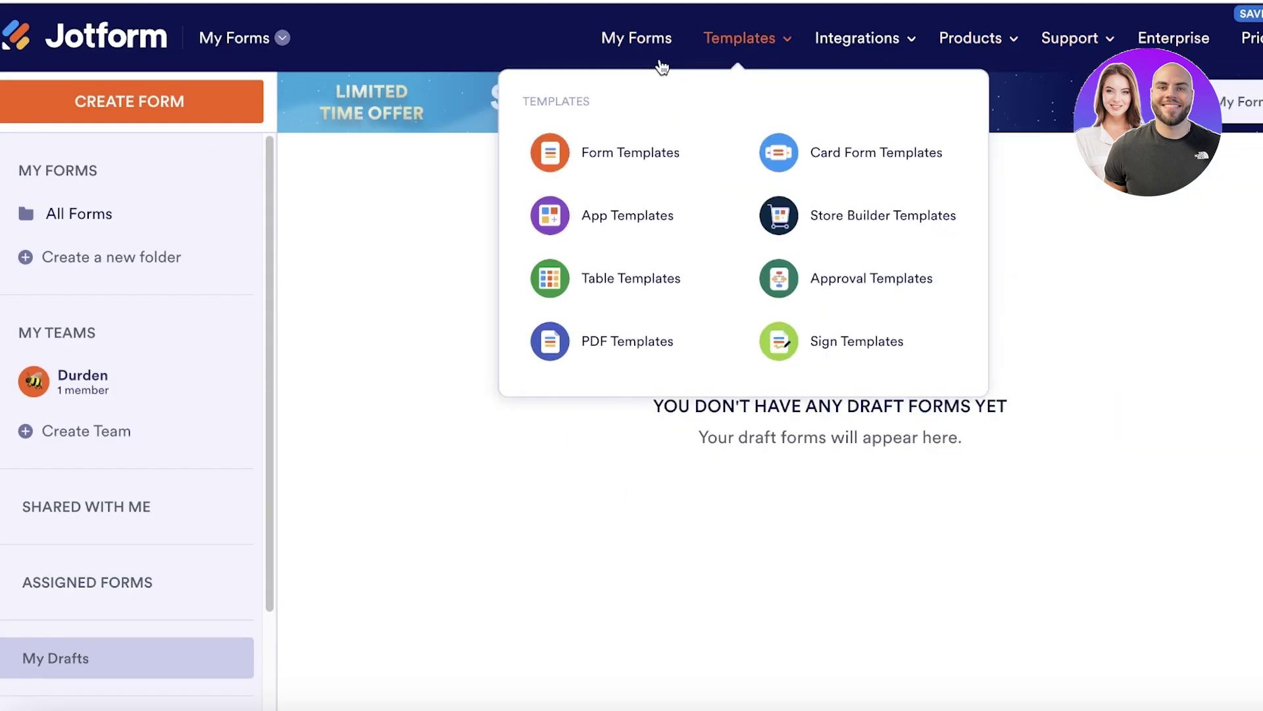
pyautogui.moveTo(900, 50)
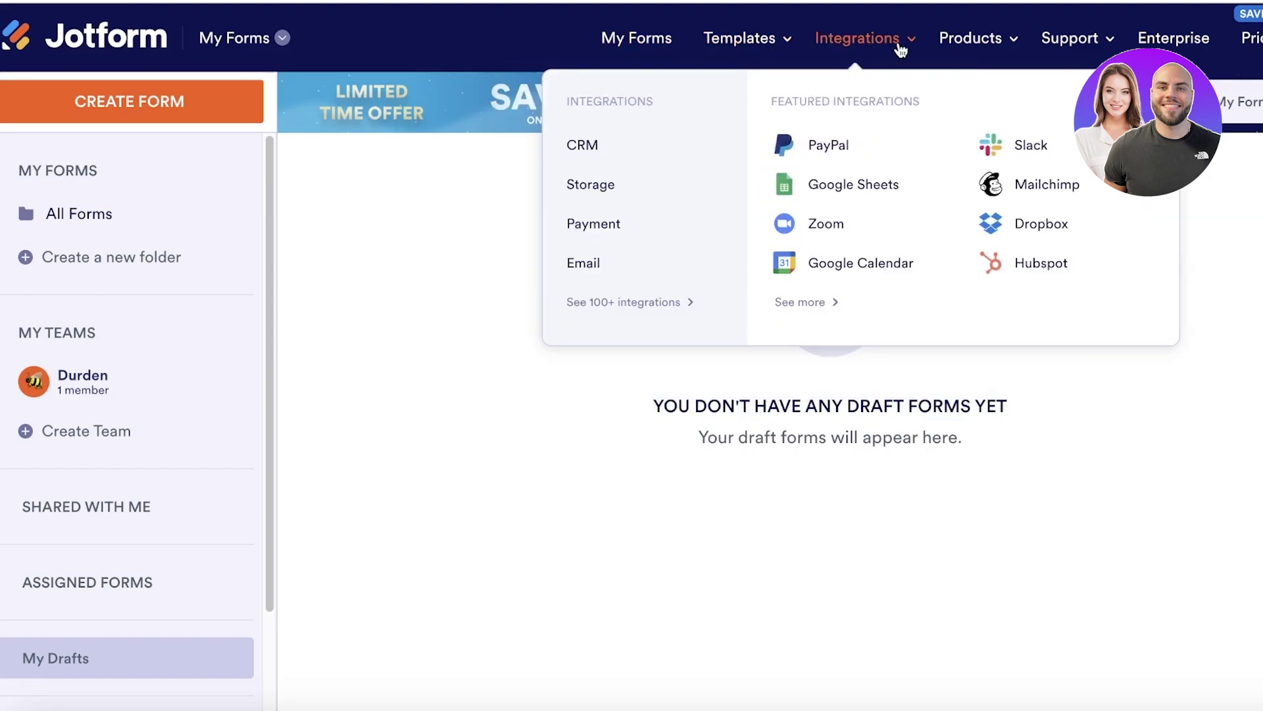
pyautogui.moveTo(1110, 52)
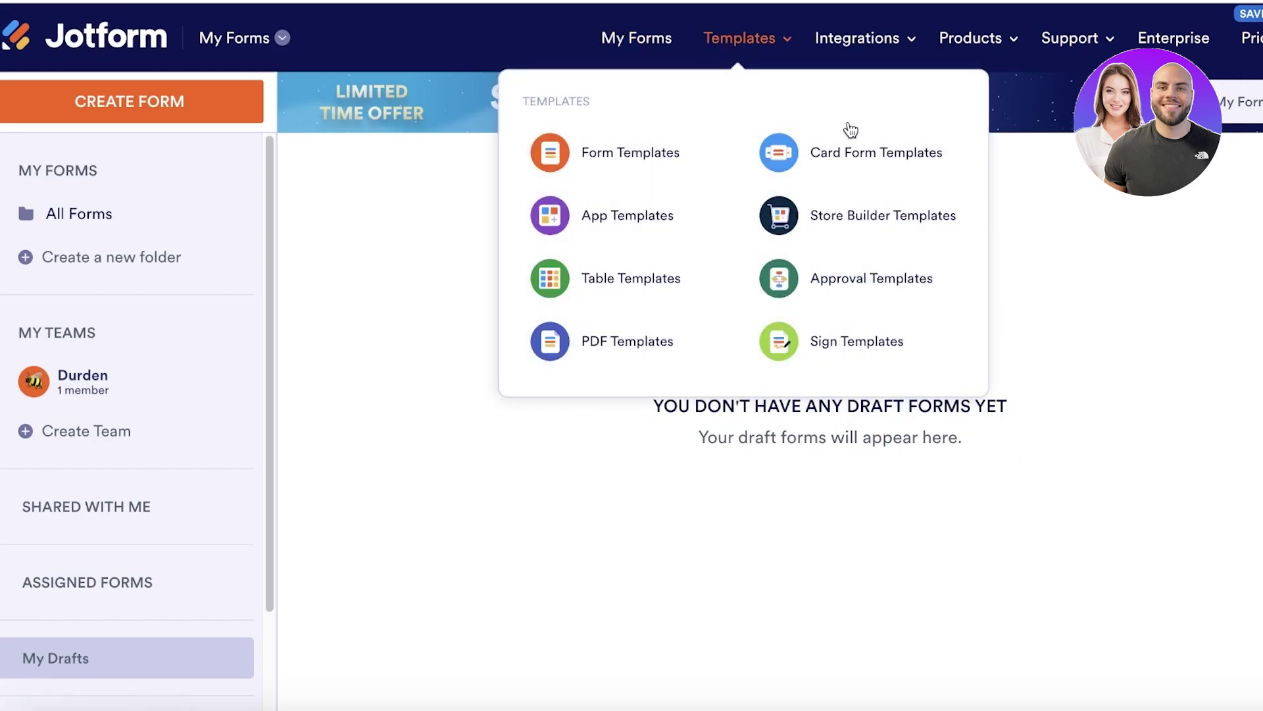
pyautogui.click(621, 161)
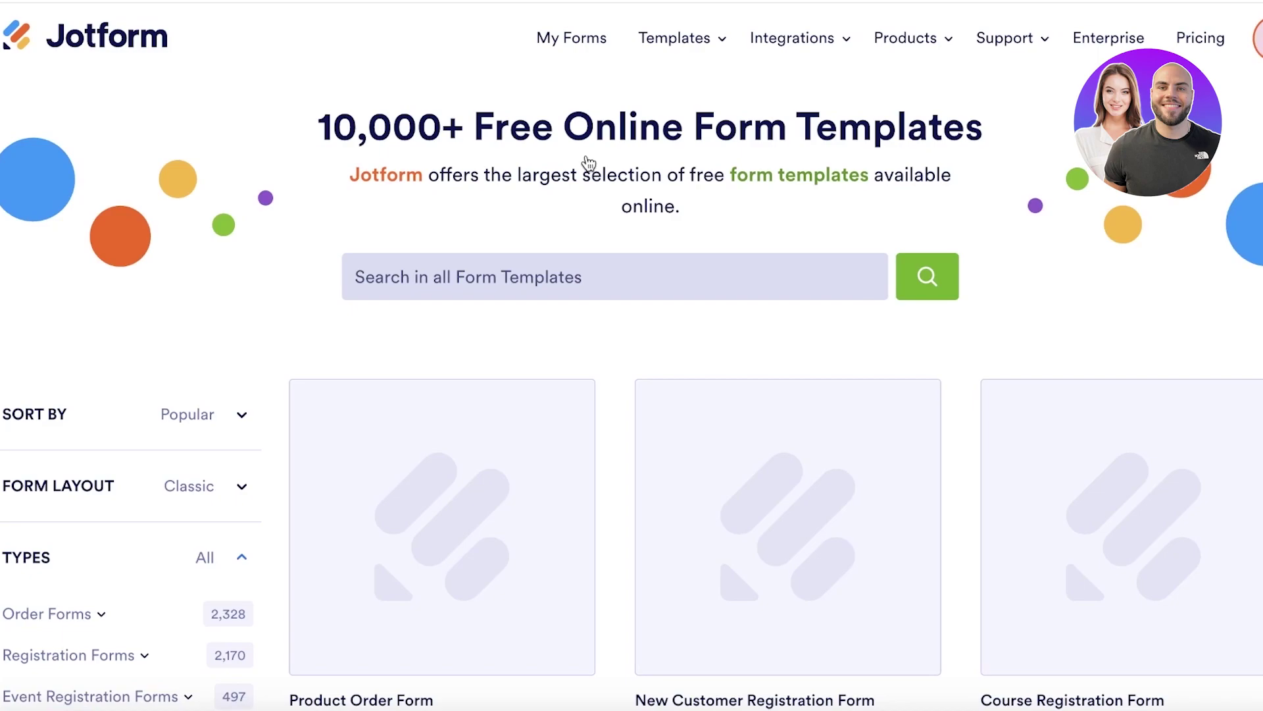
pyautogui.scroll(-5, 595, 171)
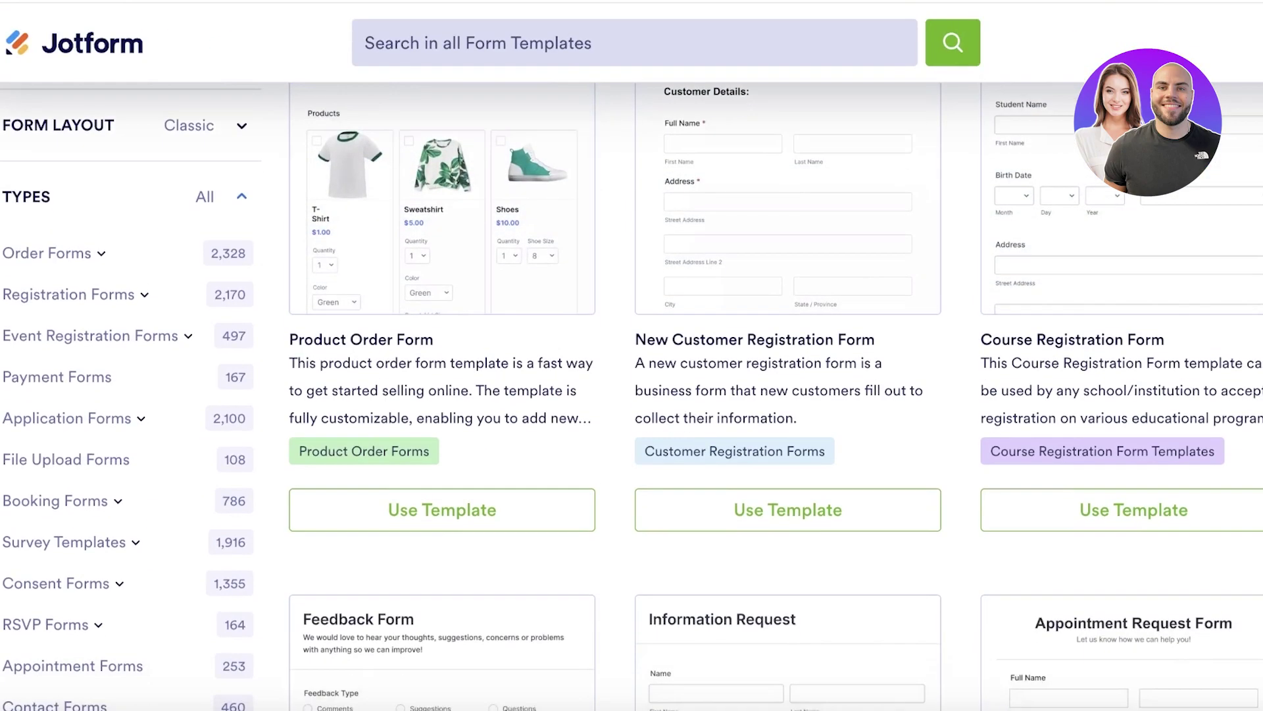
pyautogui.scroll(3, 632, 395)
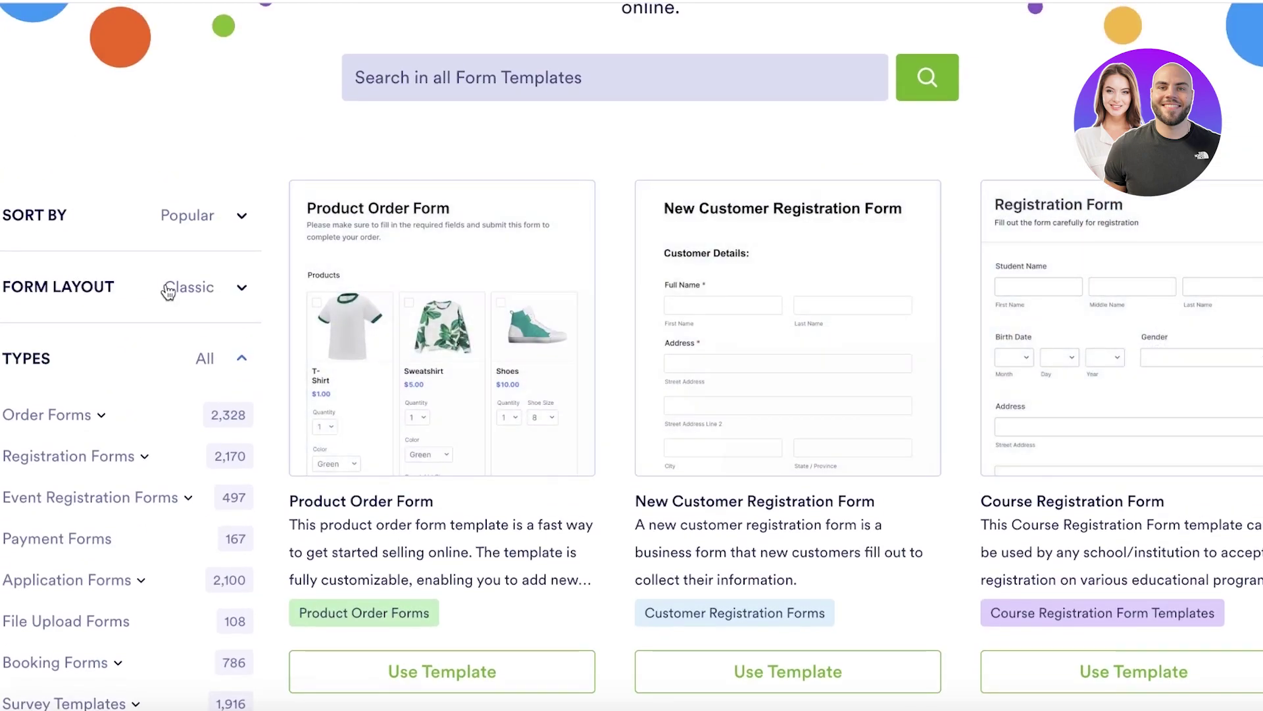
# View the sorting options available for the form template gallery
pyautogui.click(98, 300)
pyautogui.click(99, 300)
pyautogui.click(124, 215)
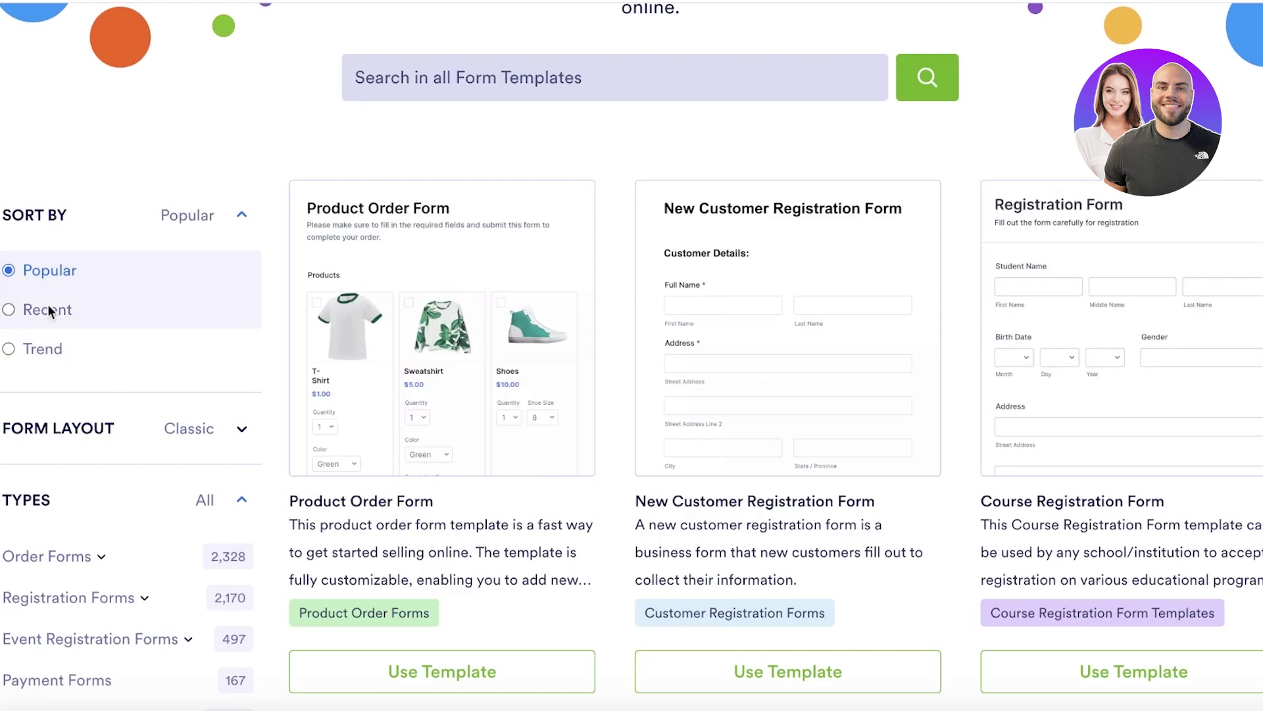
pyautogui.click(86, 231)
# Look over the template type categories and the industry, profession and language filters
pyautogui.scroll(-13, 98, 392)
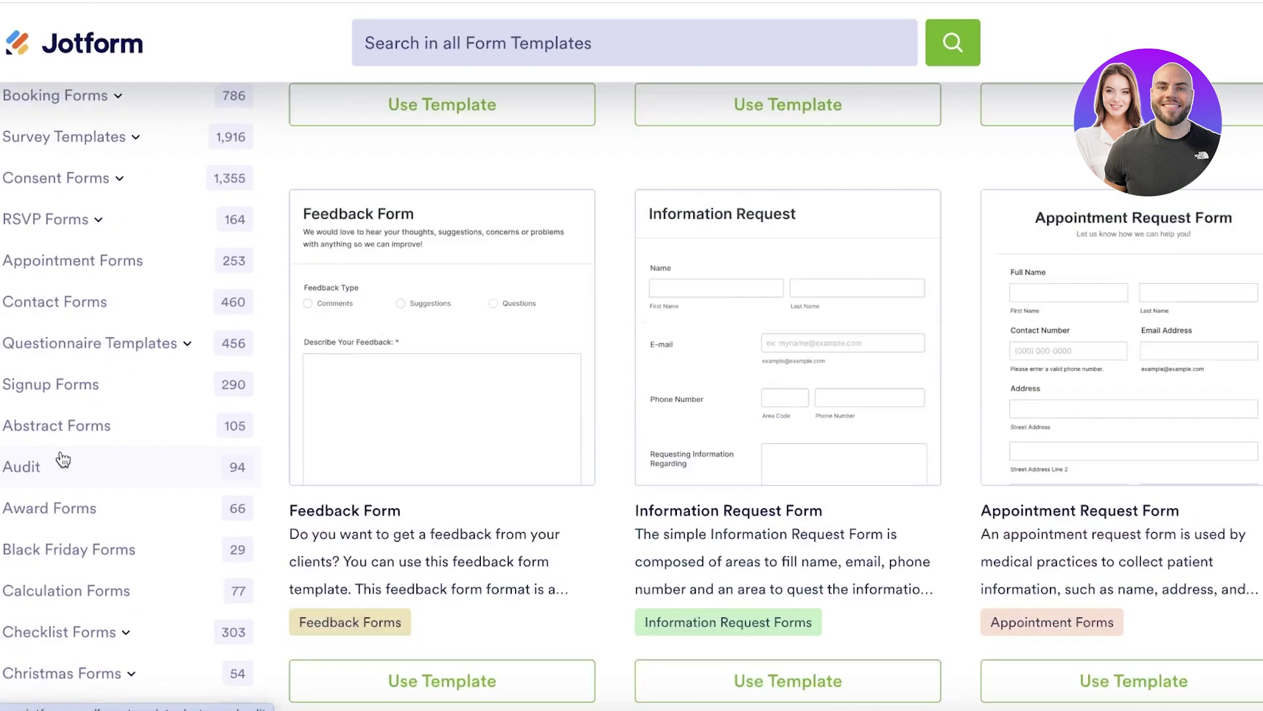
pyautogui.scroll(-15, 69, 460)
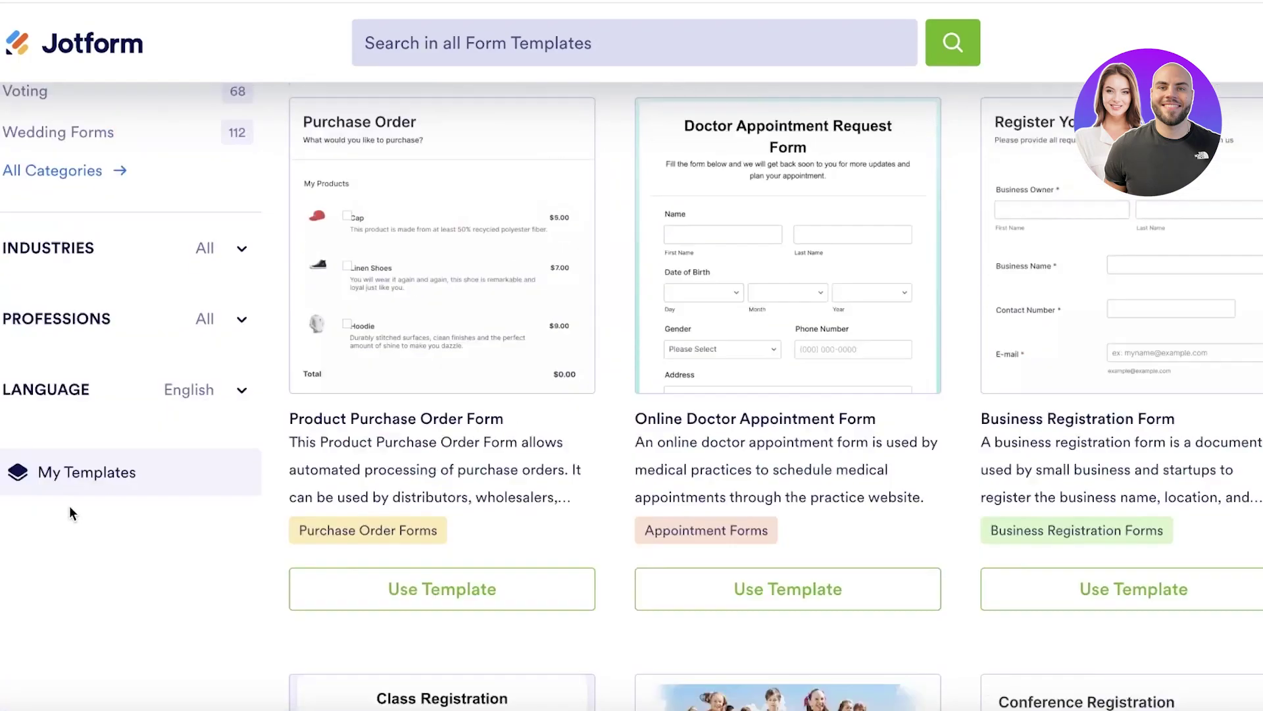
pyautogui.scroll(1, 68, 516)
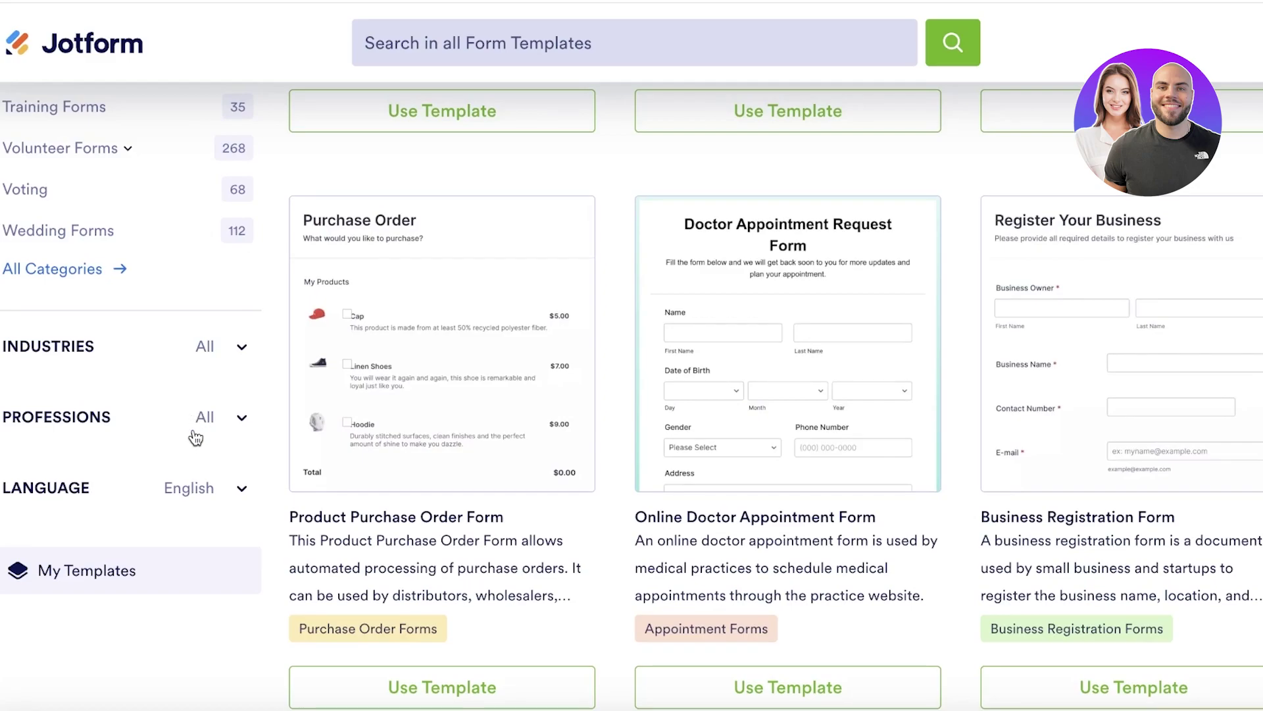
pyautogui.scroll(20, 211, 471)
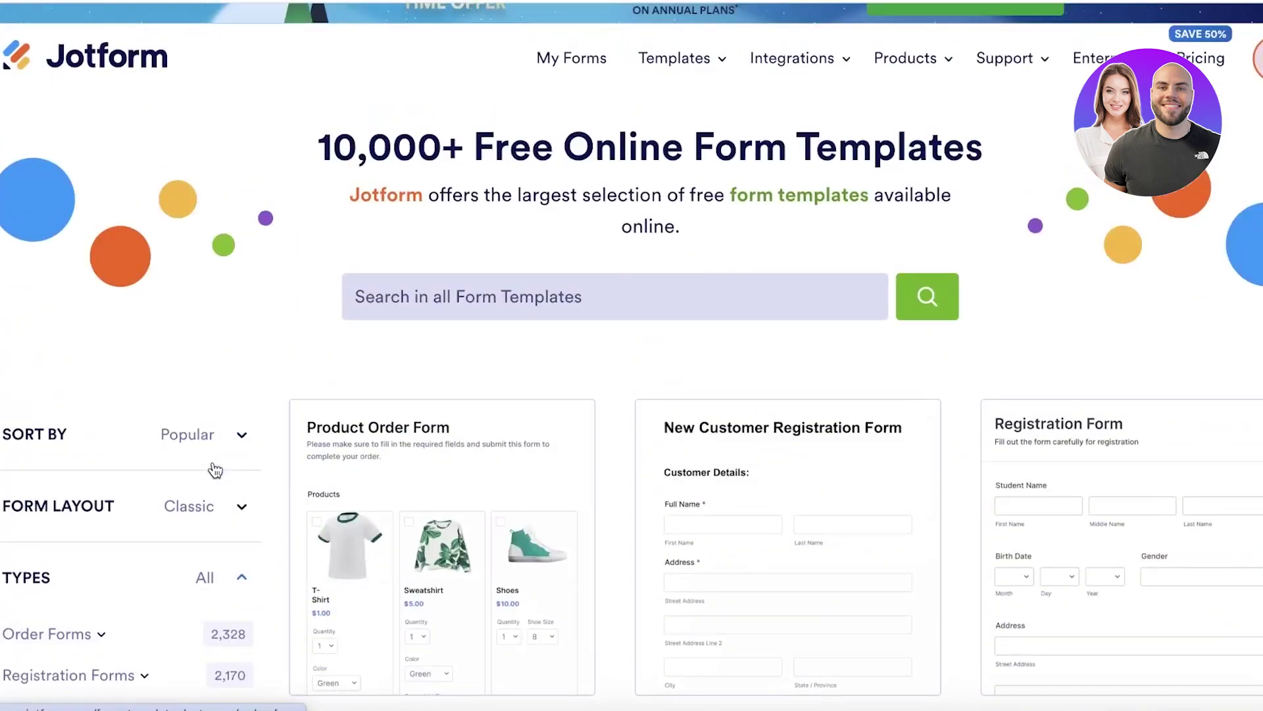
pyautogui.scroll(-3, 212, 471)
pyautogui.scroll(-1, 223, 358)
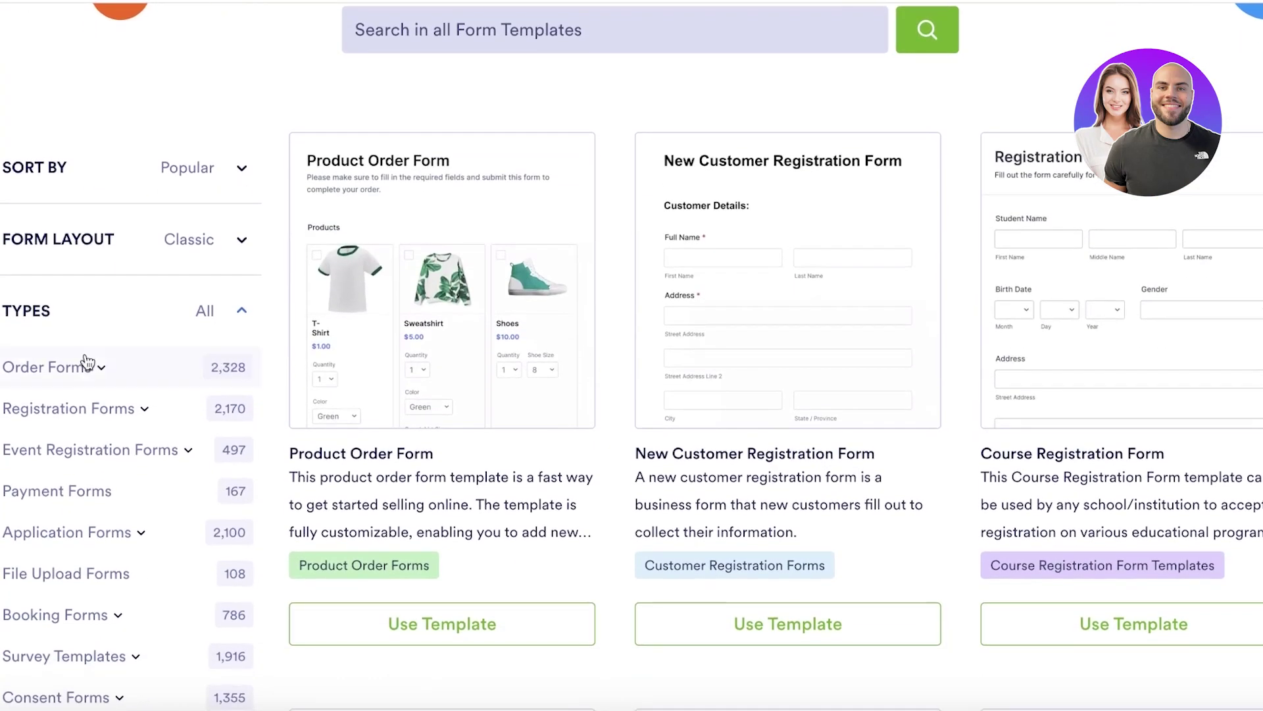
# Expand the Registration Forms type and look over its subcategories
pyautogui.click(140, 377)
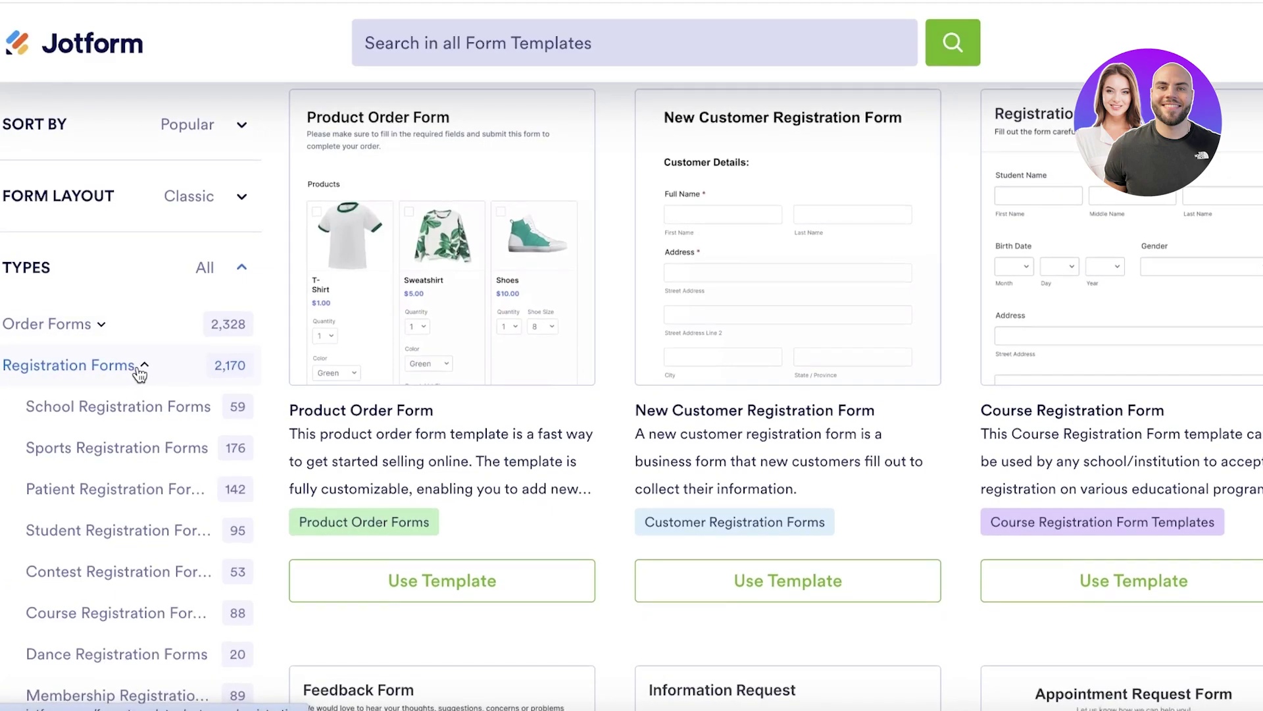
pyautogui.scroll(-5, 9, 395)
pyautogui.scroll(-3, 59, 634)
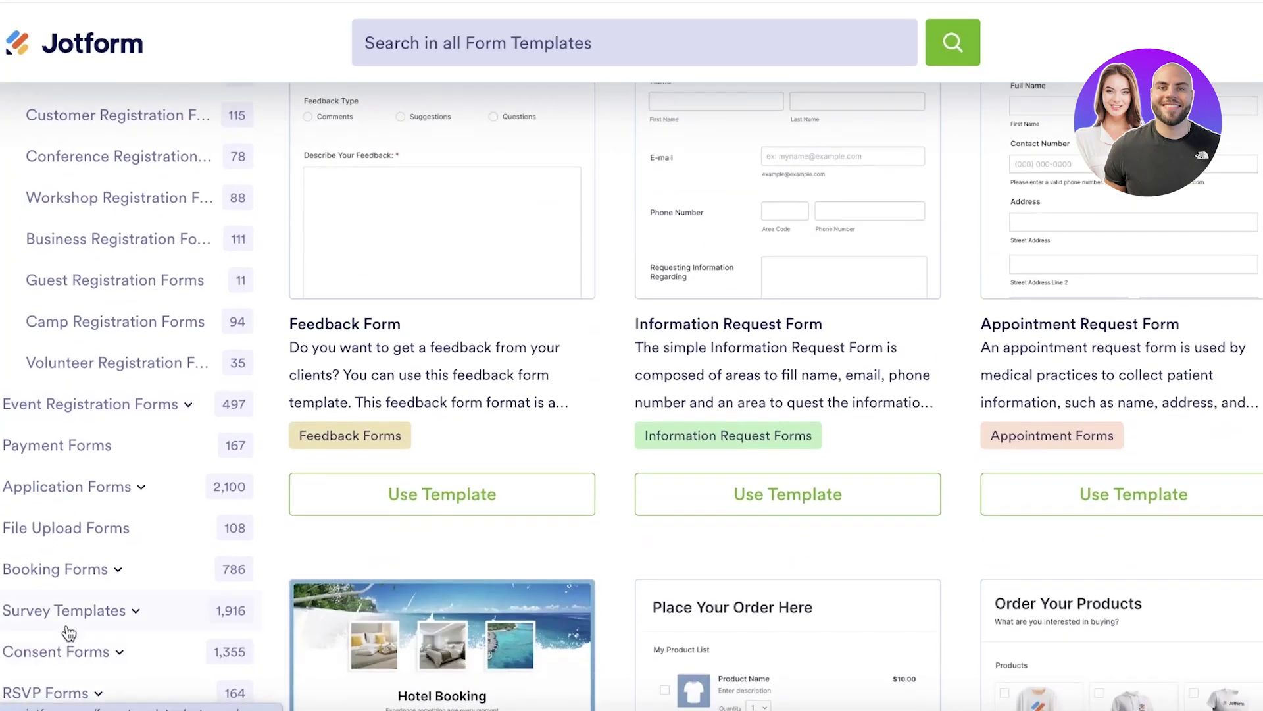
pyautogui.scroll(10, 66, 645)
pyautogui.scroll(-2, 57, 524)
pyautogui.scroll(-1, 58, 524)
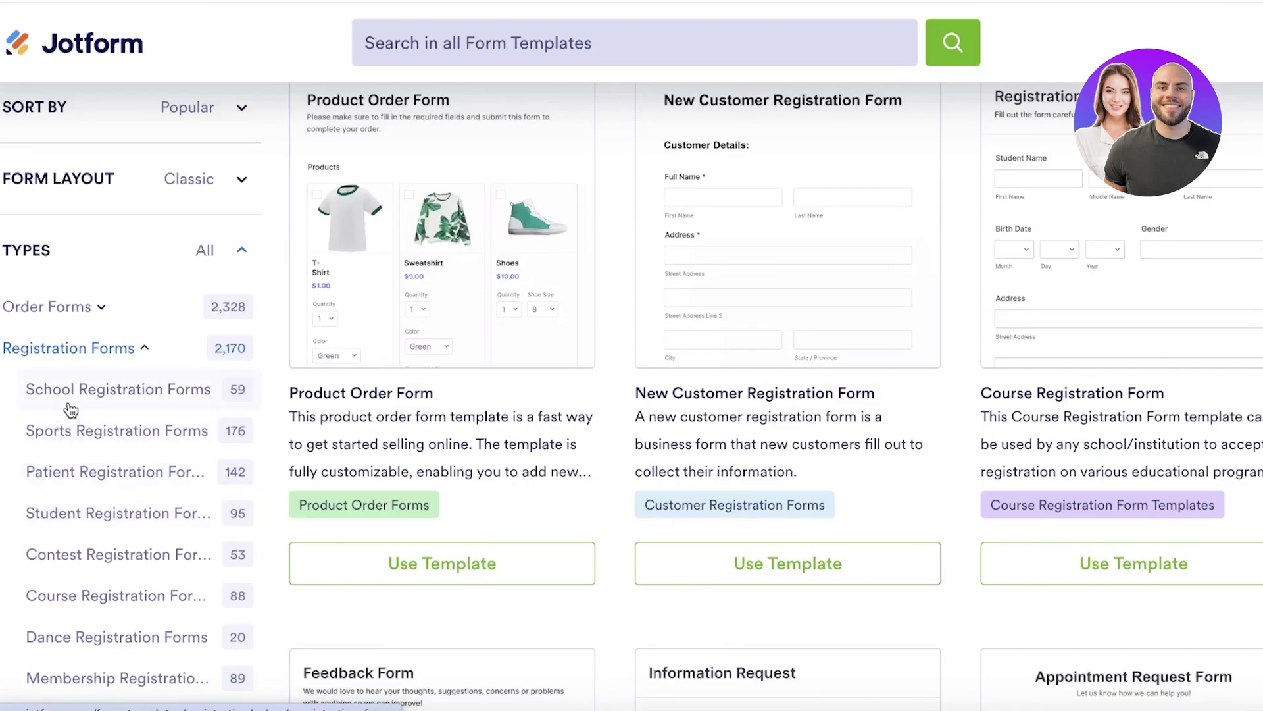
pyautogui.scroll(-3, 51, 417)
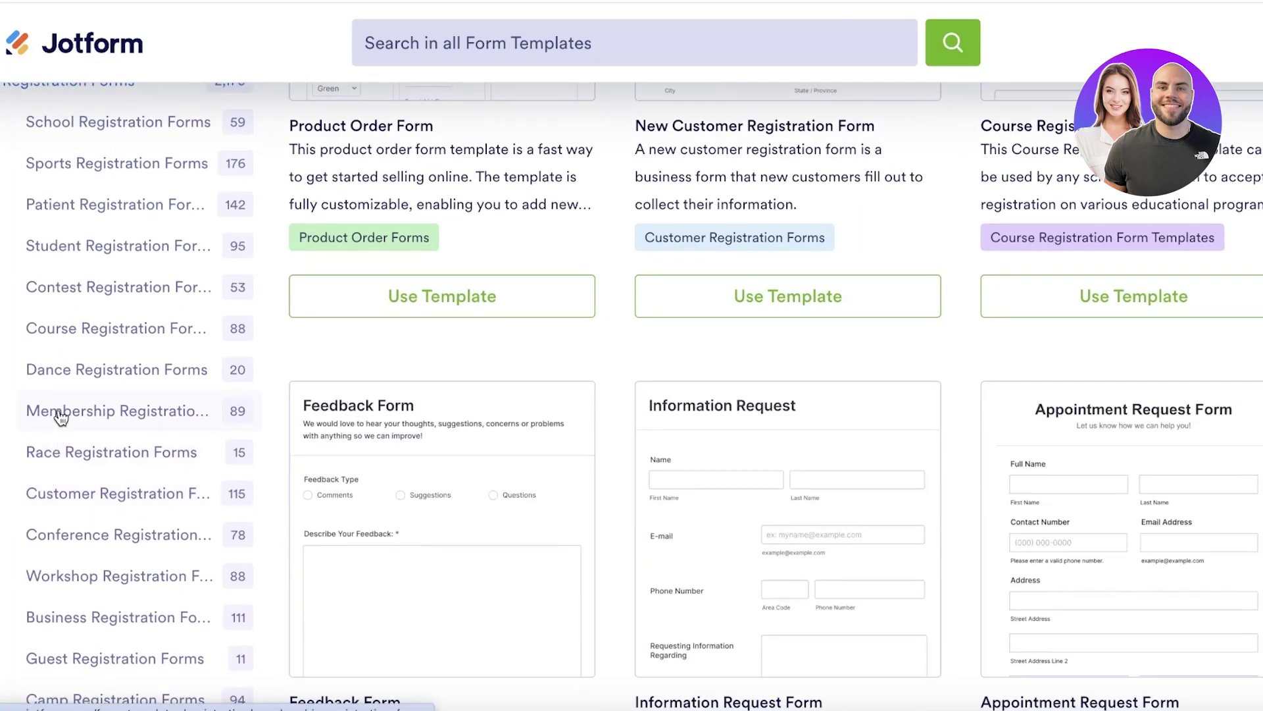
# Open the Membership Registration Forms category and browse its templates
pyautogui.click(60, 417)
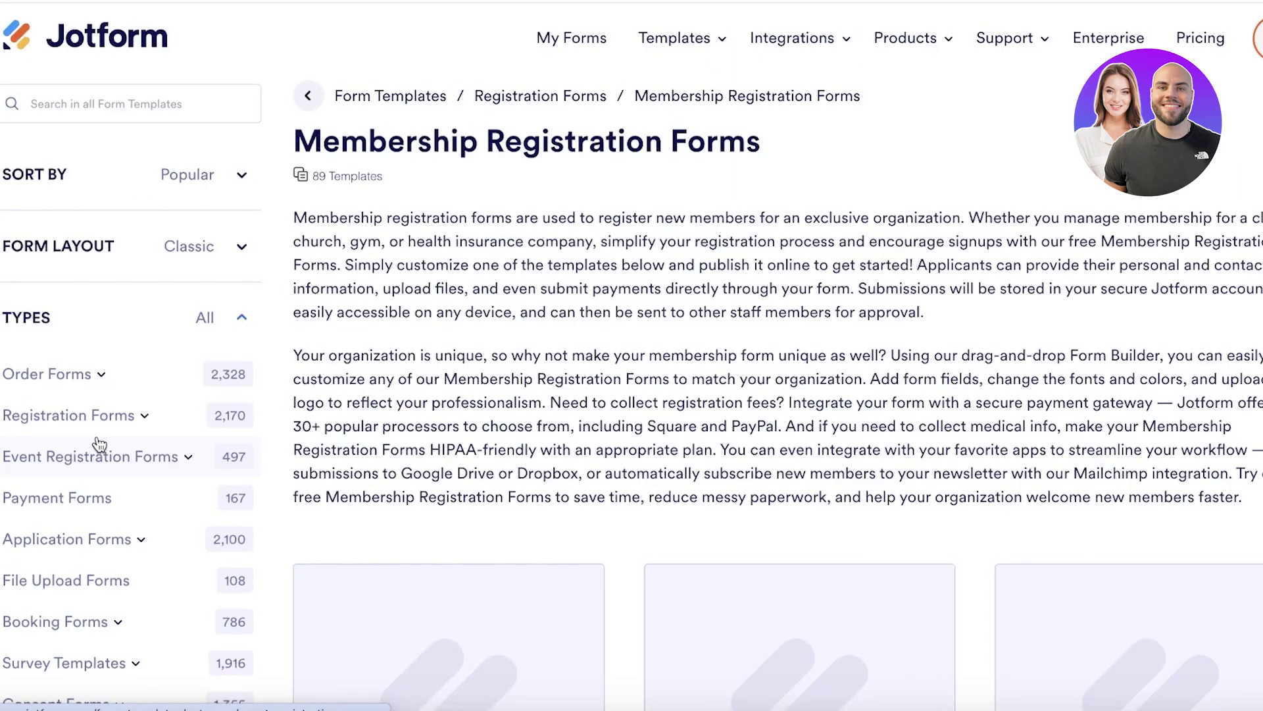
pyautogui.scroll(-4, 752, 321)
pyautogui.scroll(-3, 752, 321)
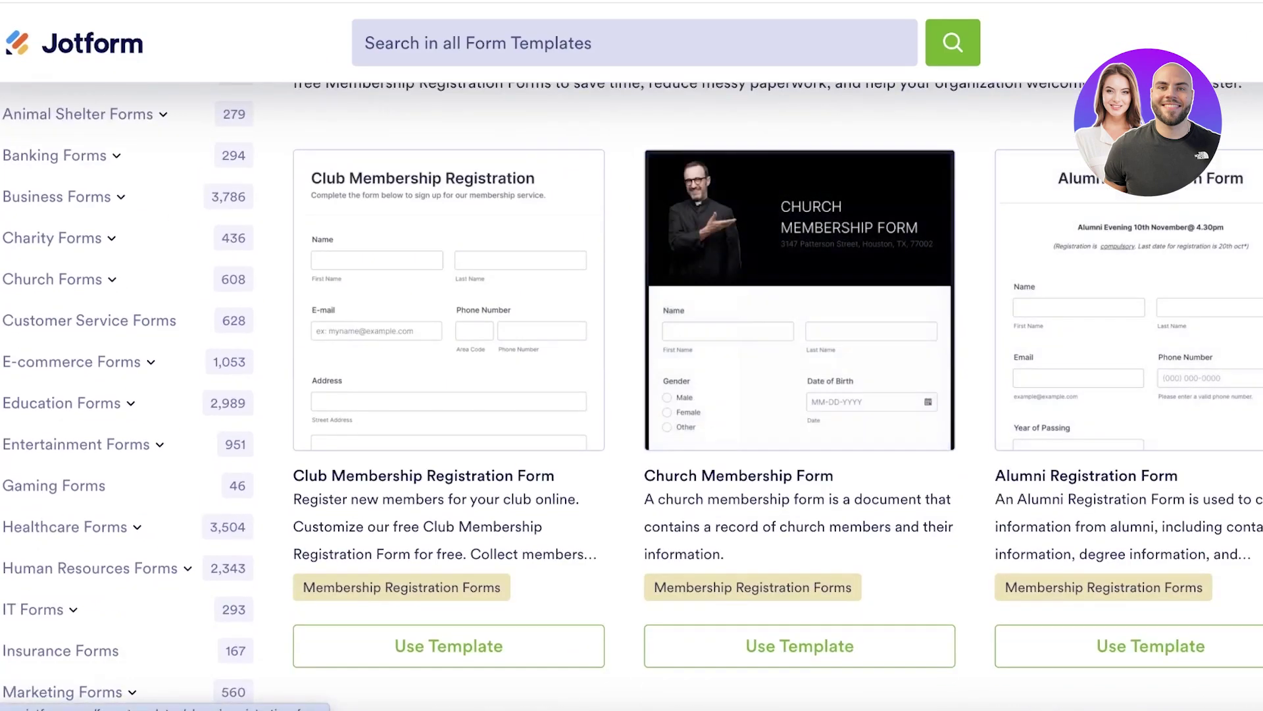
pyautogui.scroll(-14, 390, 200)
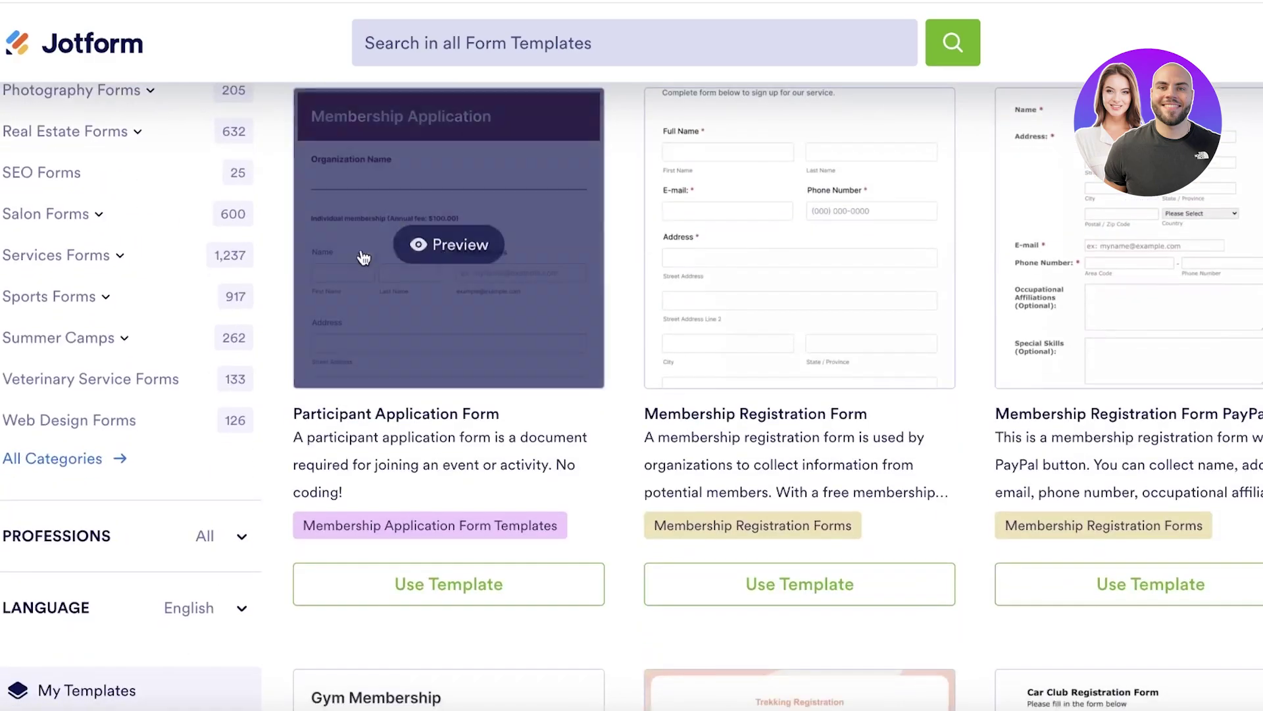
pyautogui.scroll(-8, 359, 260)
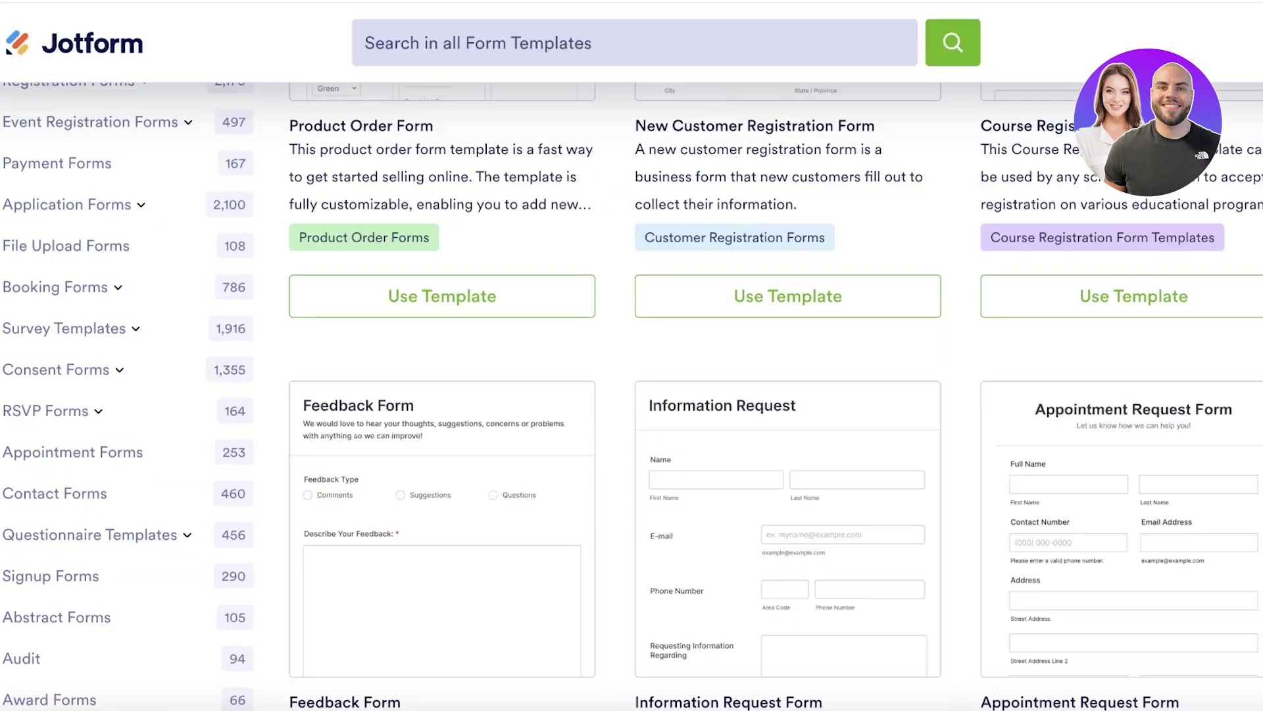
# Return to the full template gallery and open the Customer Registration Forms category
pyautogui.scroll(-1, 747, 290)
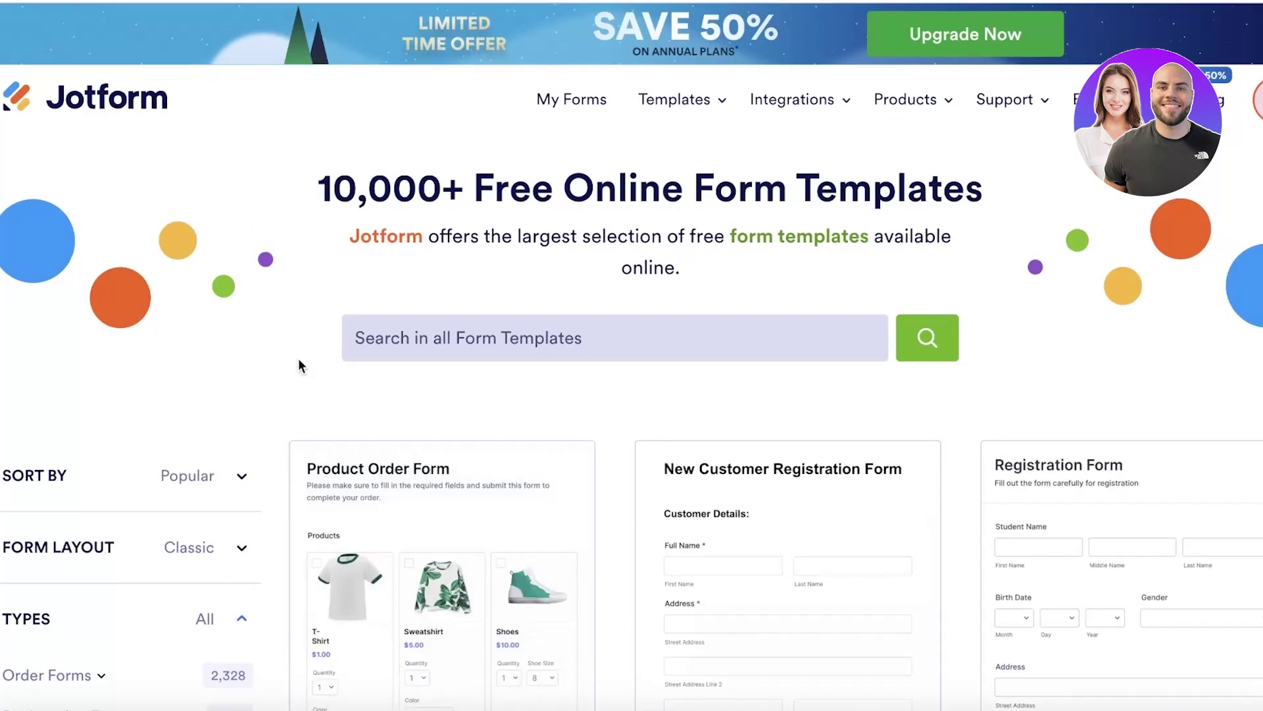
pyautogui.scroll(-3, 298, 363)
pyautogui.scroll(-5, 298, 361)
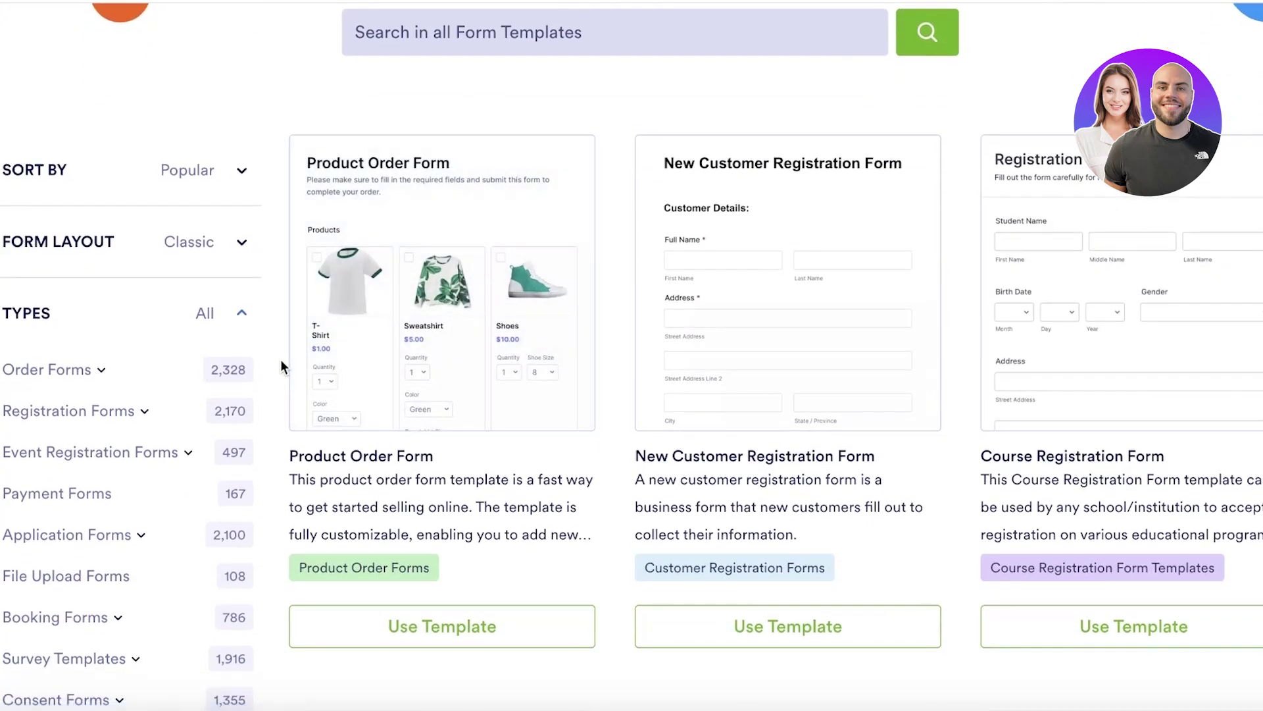
pyautogui.scroll(3, 305, 369)
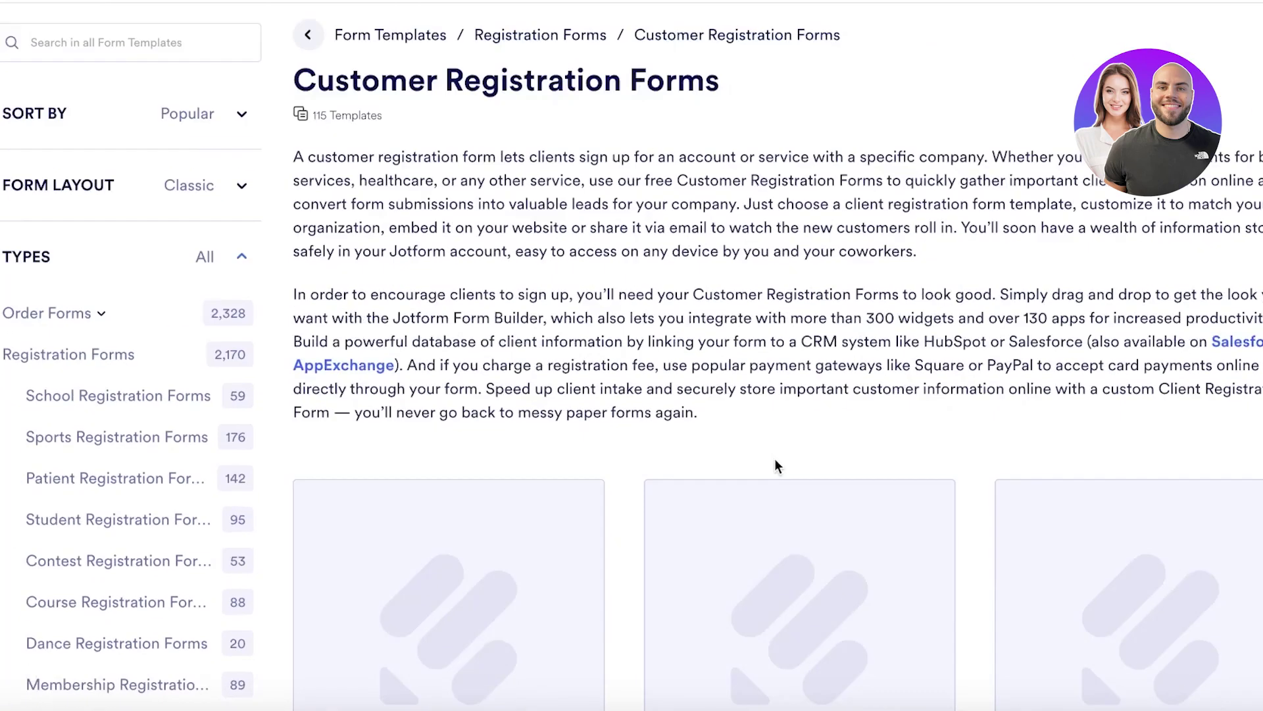
# Browse the customer registration templates, loading more of them beyond the initial list
pyautogui.scroll(-8, 775, 458)
pyautogui.scroll(-20, 775, 458)
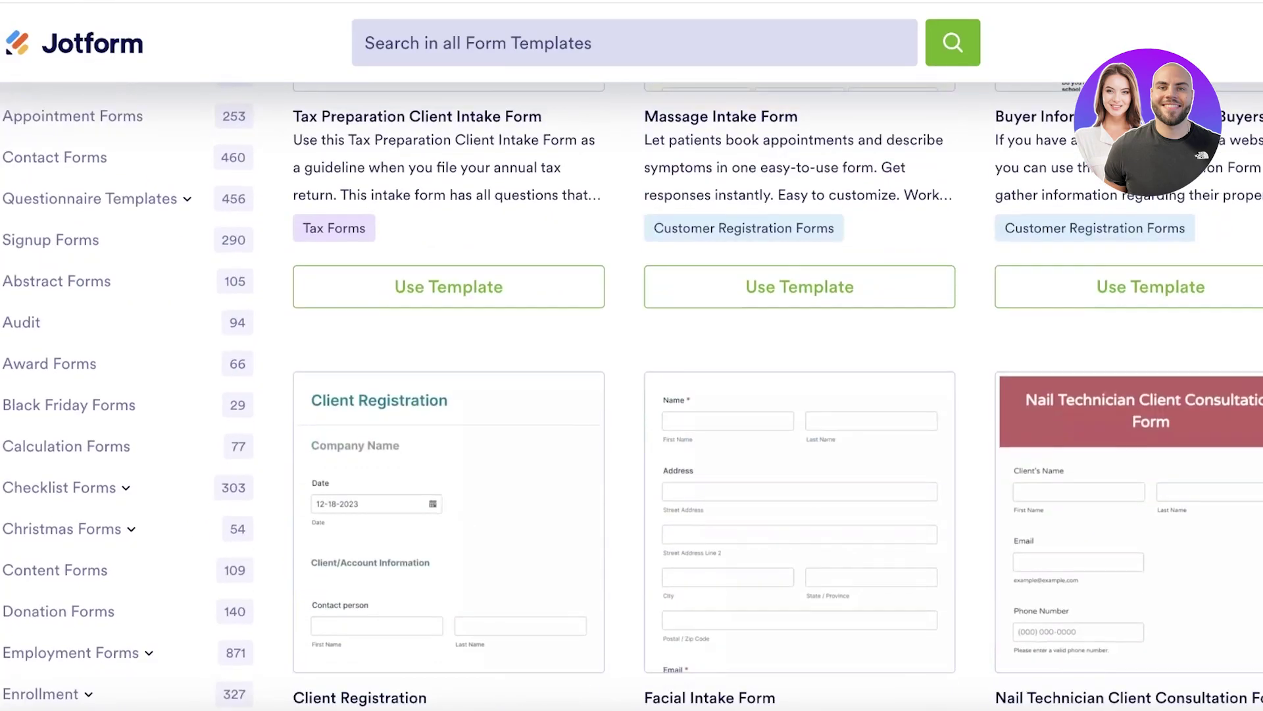
pyautogui.scroll(-14, 776, 458)
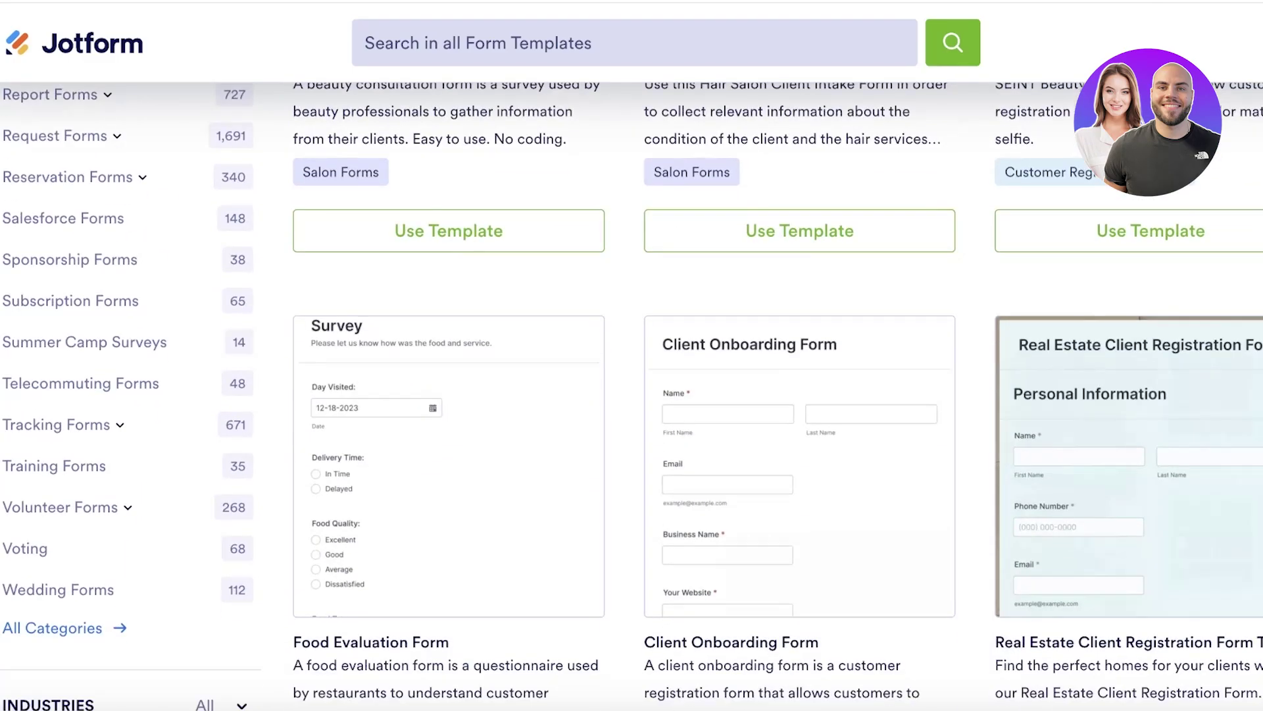
pyautogui.scroll(-10, 432, 300)
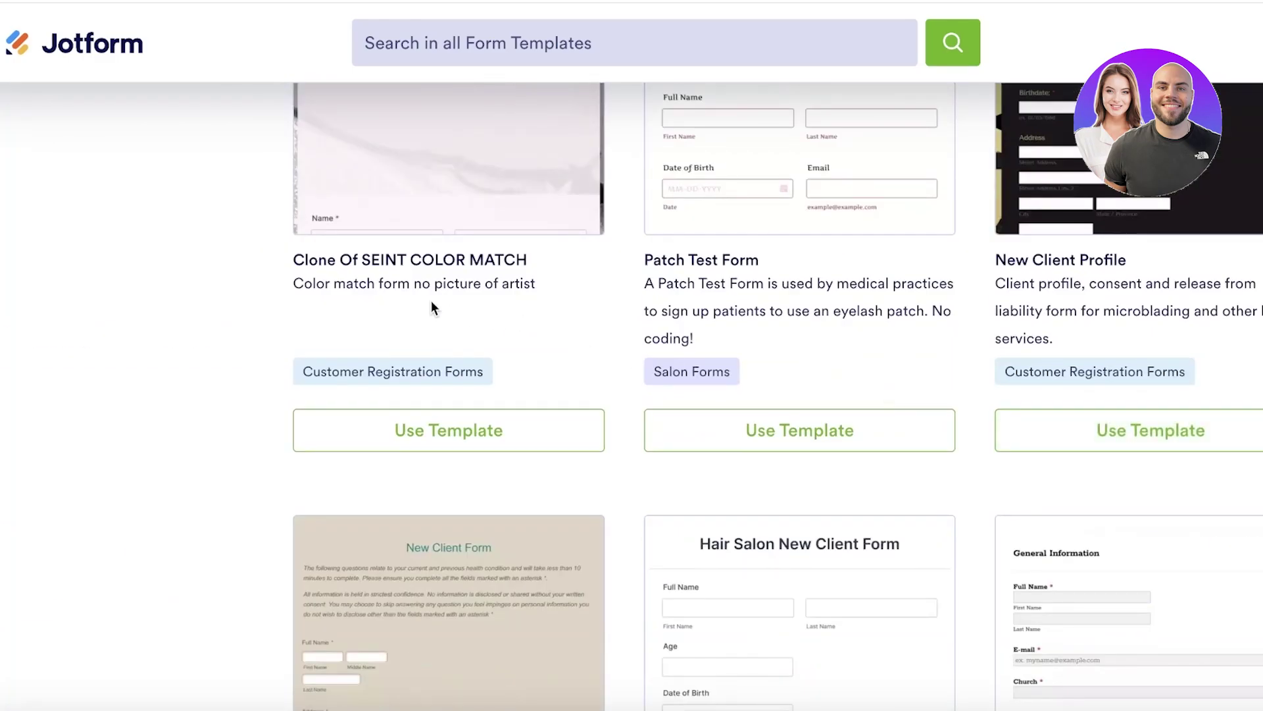
pyautogui.scroll(3, 431, 300)
pyautogui.scroll(-2, 1158, 322)
pyautogui.scroll(2, 1159, 323)
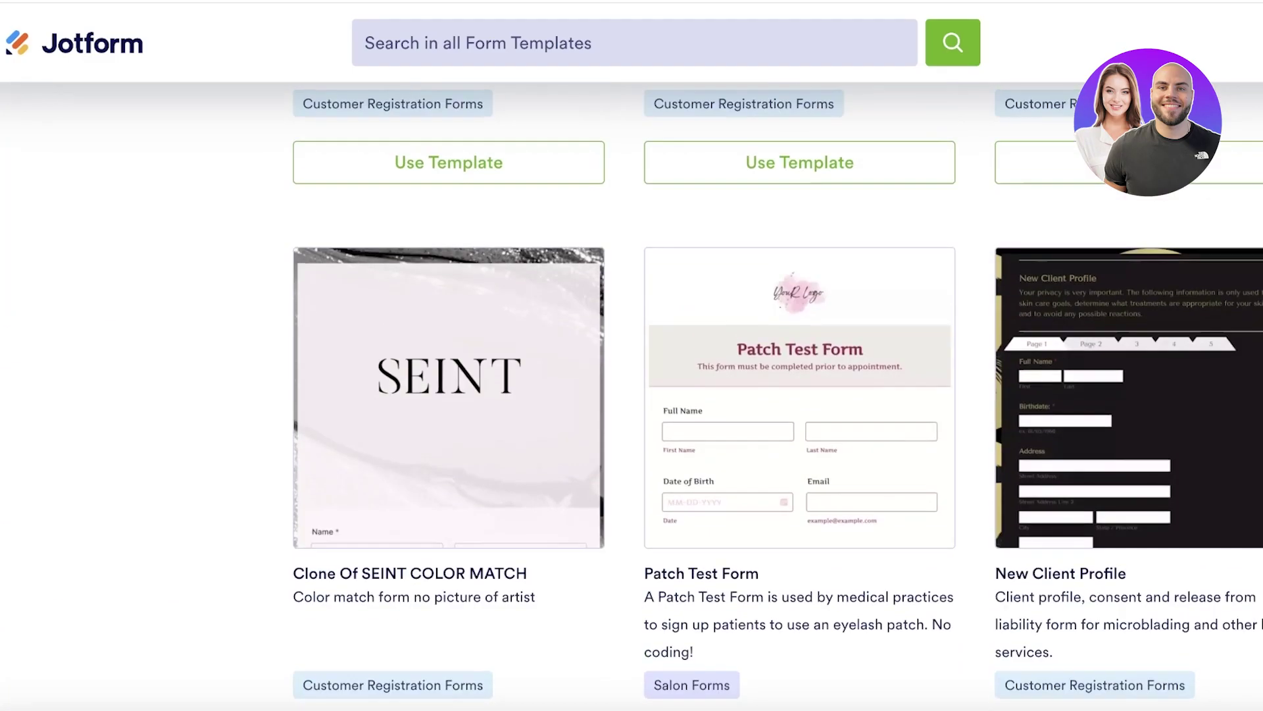
pyautogui.scroll(-12, 1158, 323)
pyautogui.click(833, 294)
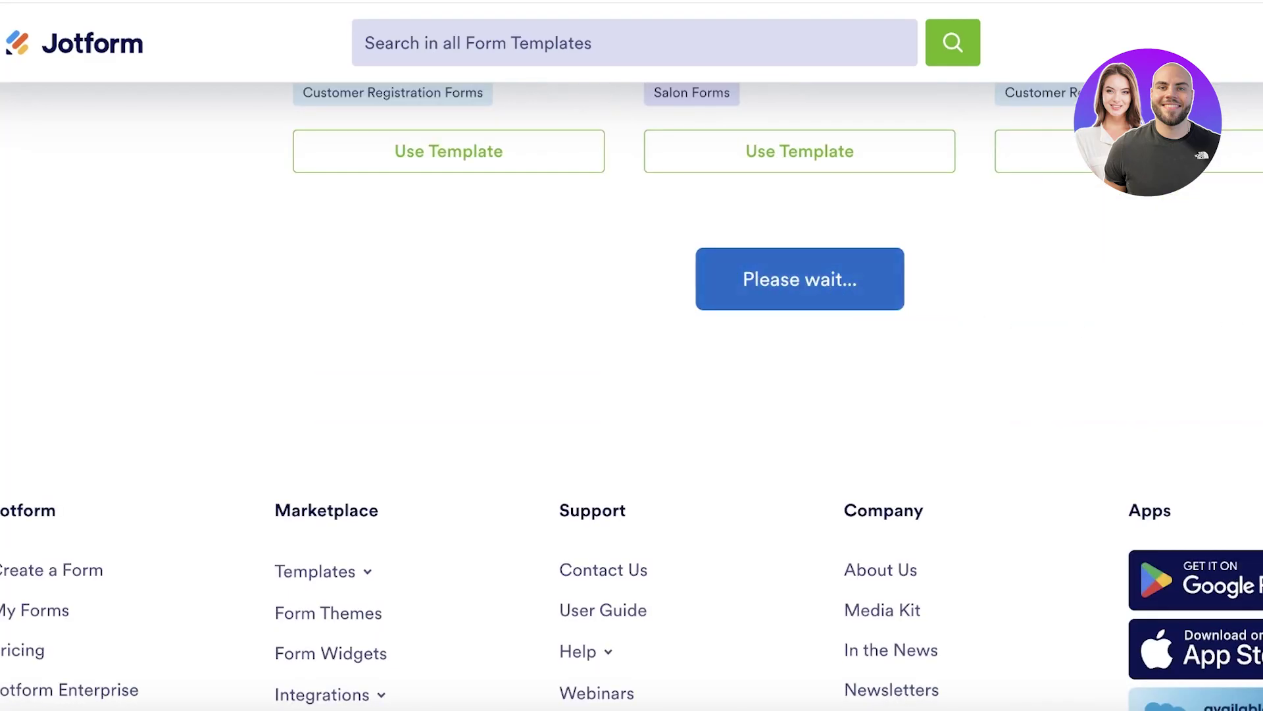
pyautogui.scroll(-8, 777, 395)
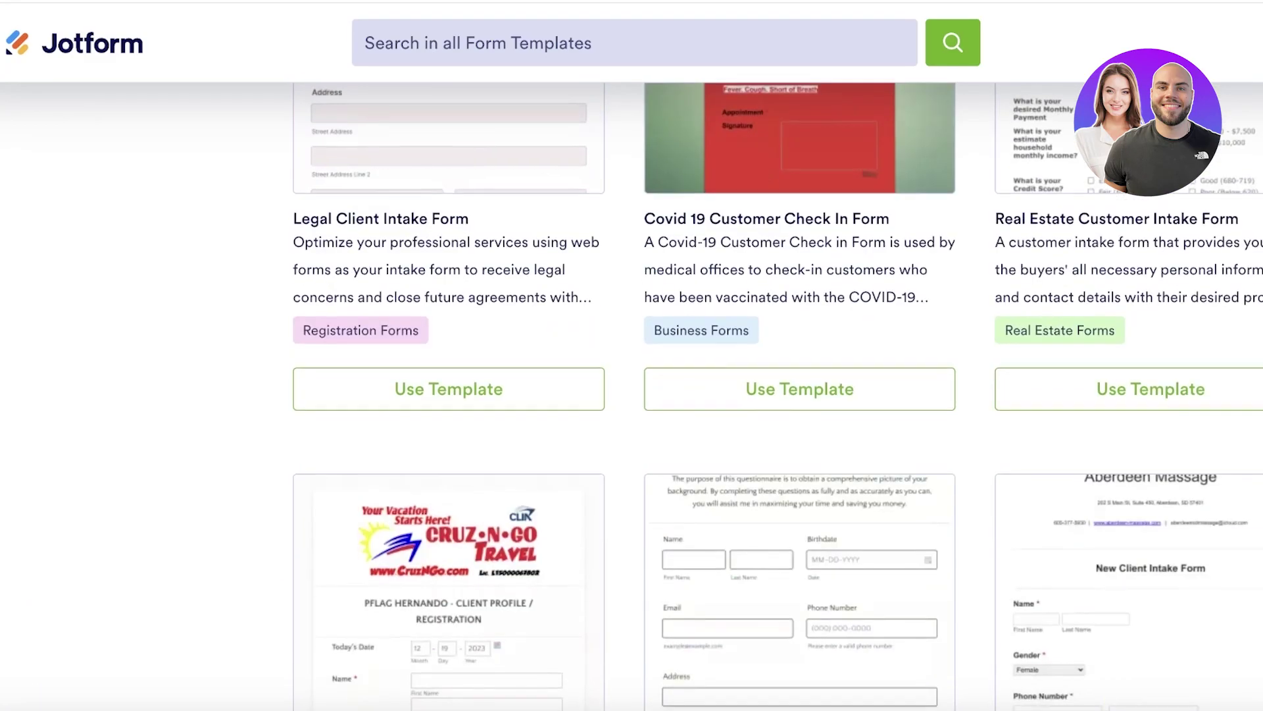
pyautogui.scroll(15, 632, 388)
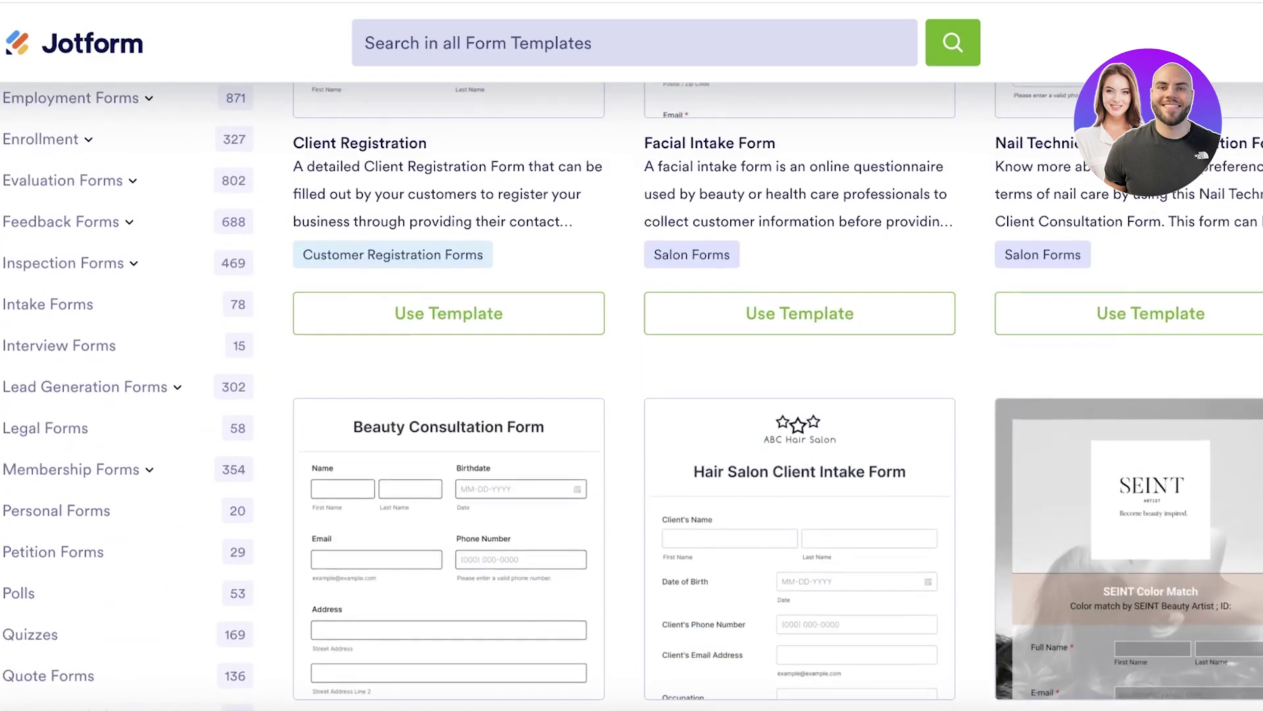
# Create a form from the SEINT Color Match template
pyautogui.scroll(-3, 1199, 356)
pyautogui.moveTo(1199, 357)
pyautogui.scroll(-1, 1202, 422)
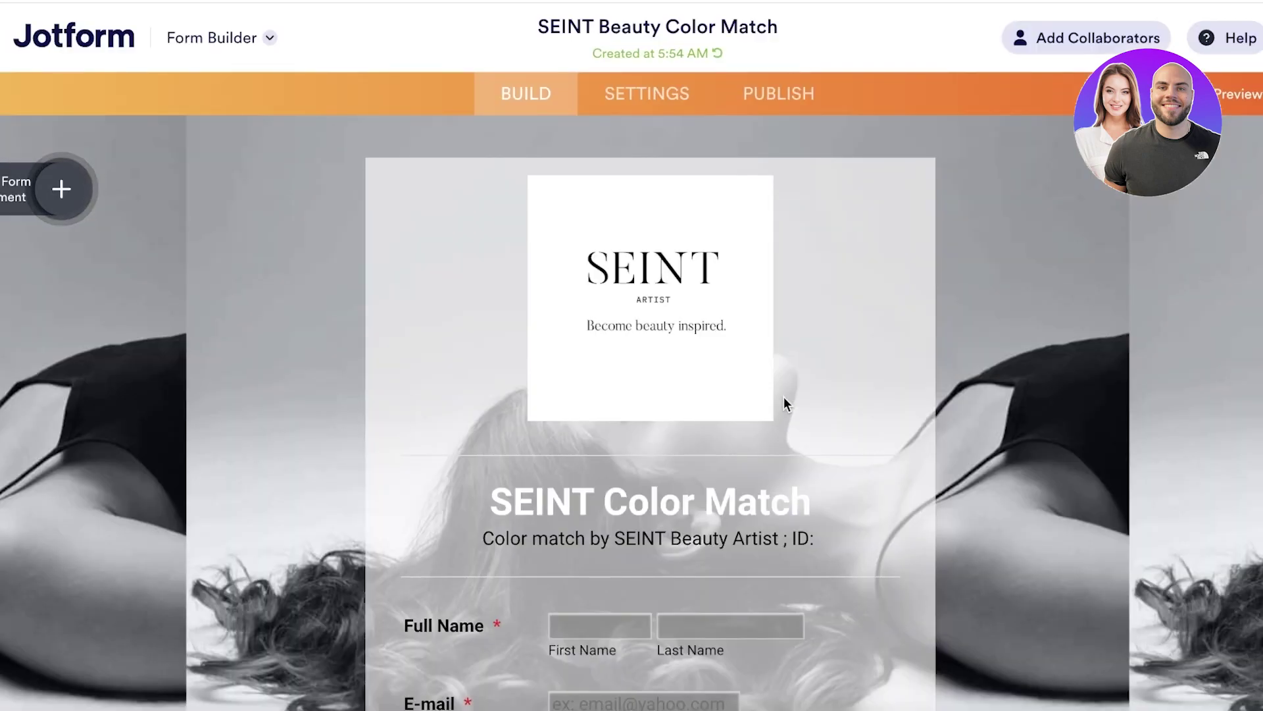
# Select the logo image at the head of the form and open the list of form elements
pyautogui.scroll(-5, 777, 385)
pyautogui.scroll(5, 767, 370)
pyautogui.click(678, 261)
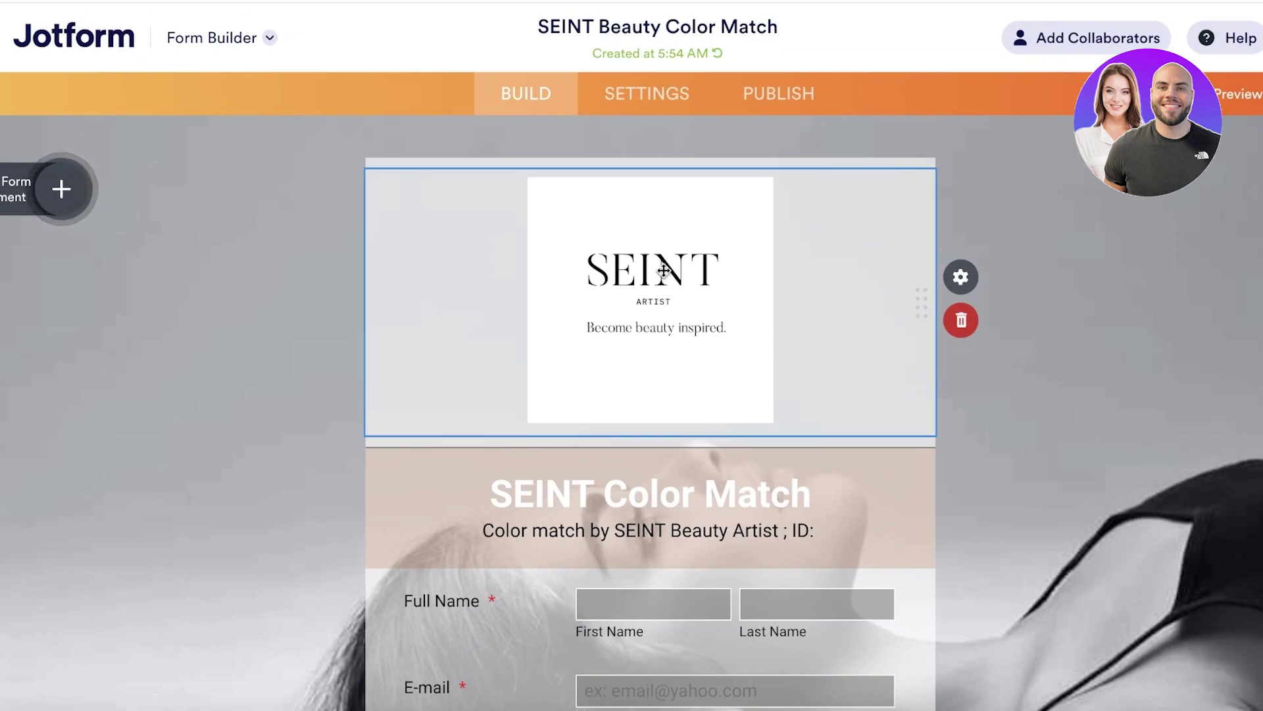
pyautogui.click(60, 192)
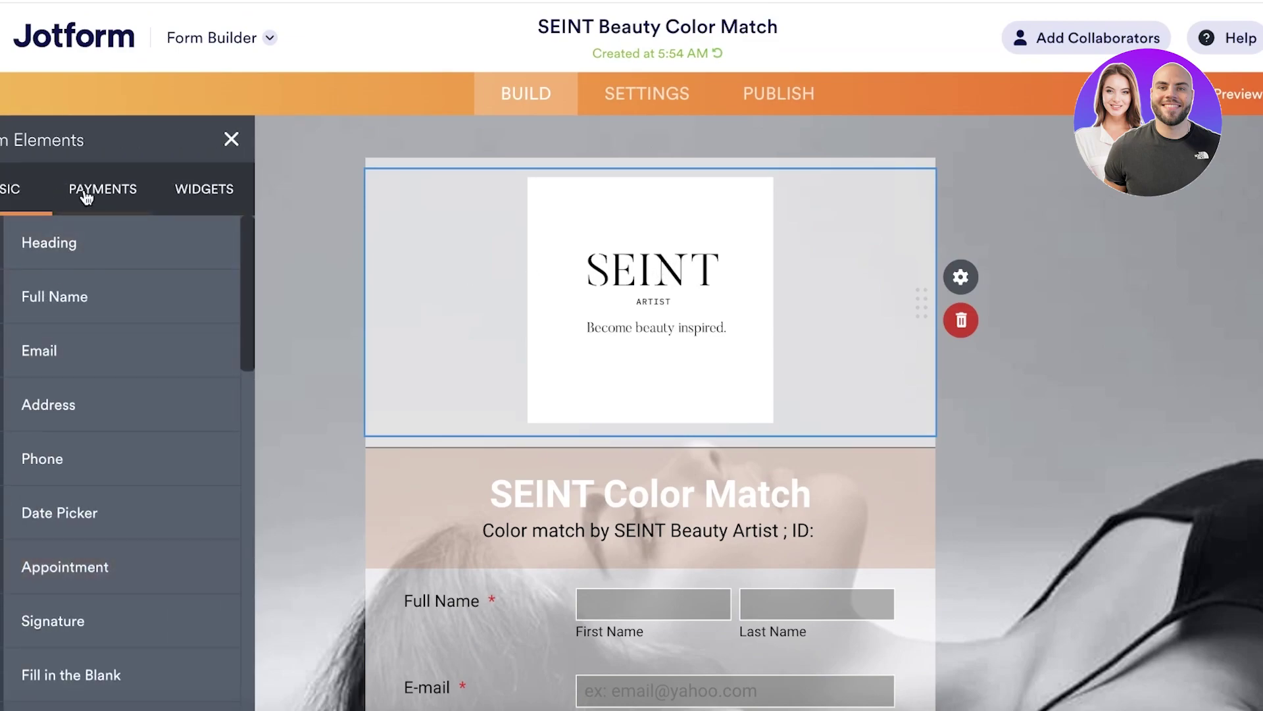
# Open the logo's image properties and remove the SEINT picture from it
pyautogui.click(960, 276)
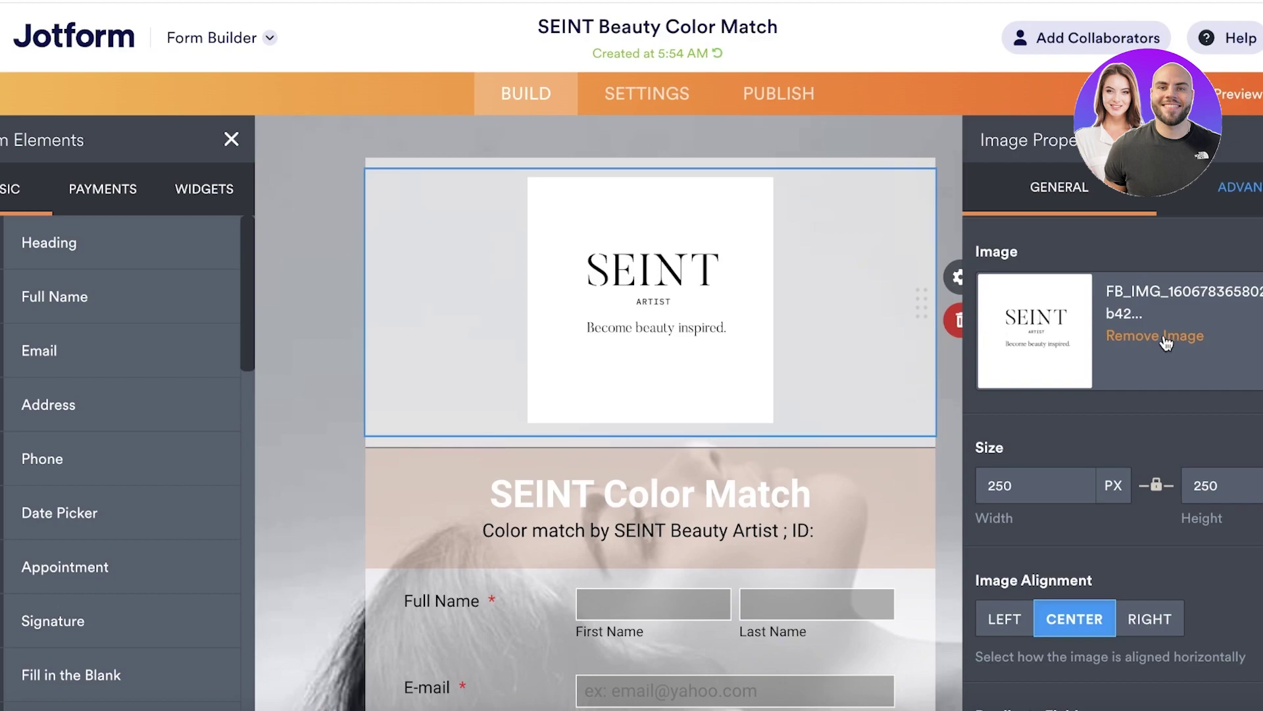
pyautogui.scroll(-2, 1166, 341)
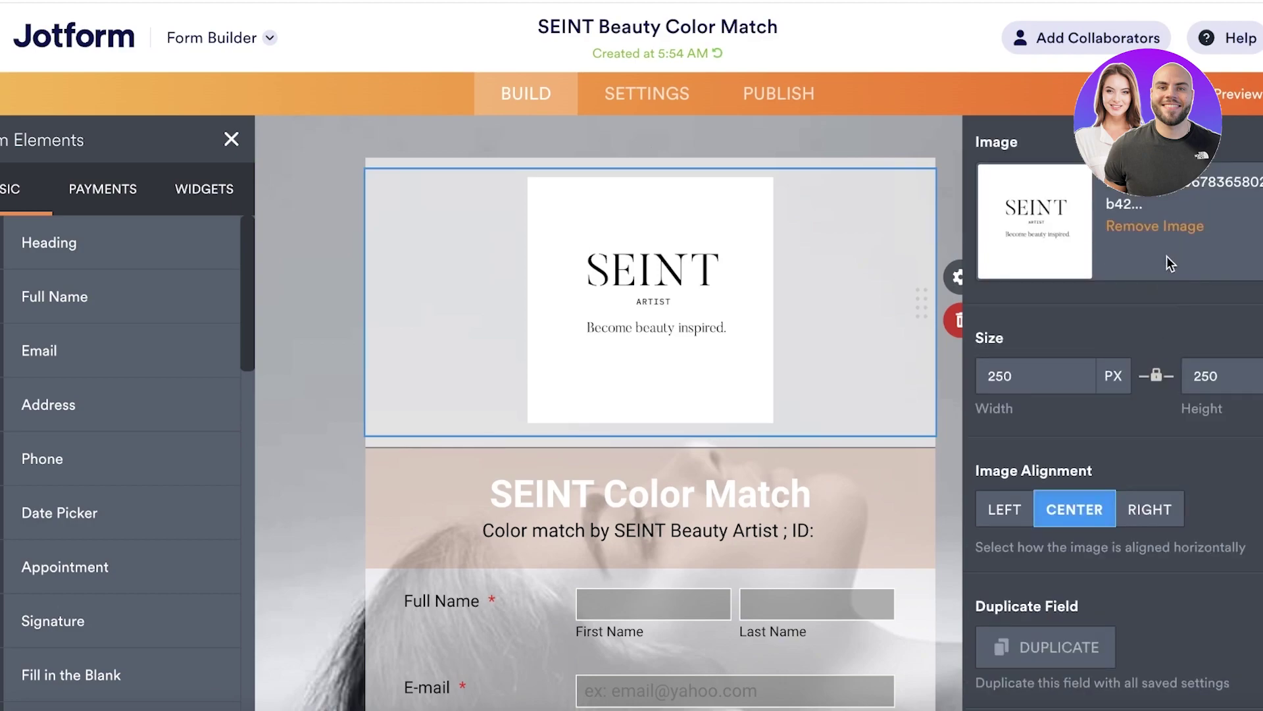
pyautogui.click(1170, 225)
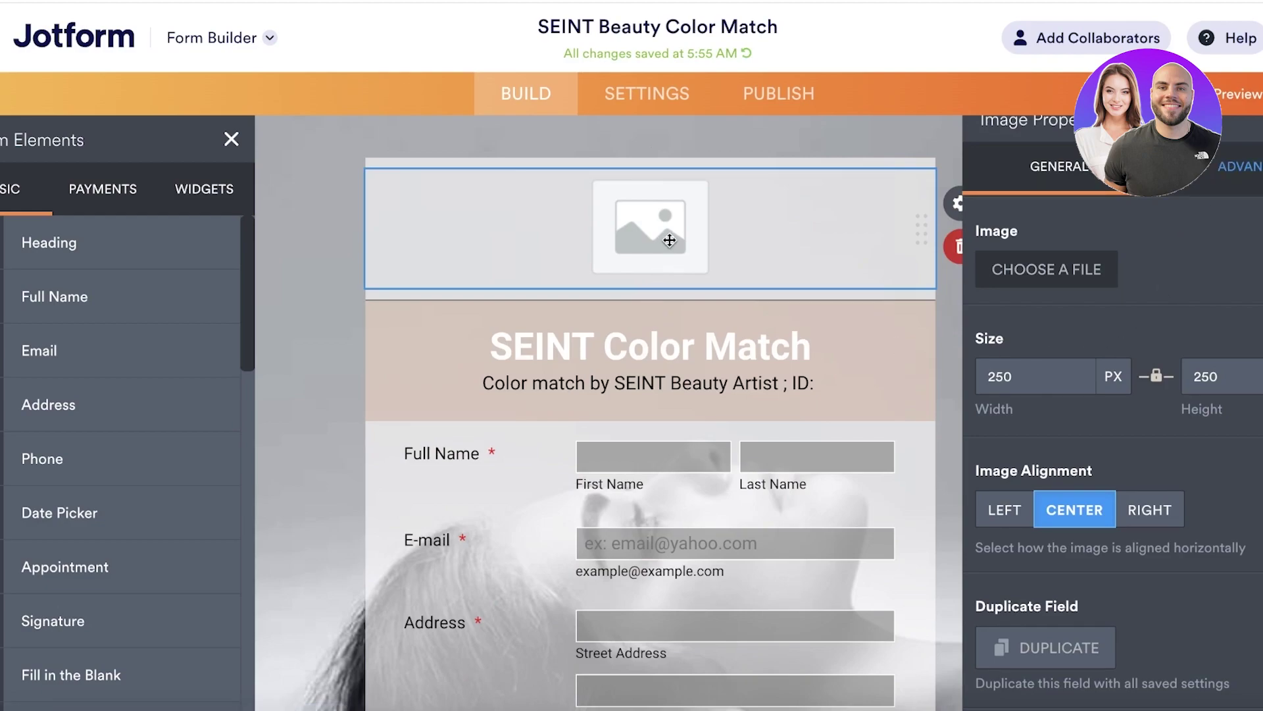
# Upload the JPG file whose name starts with rosena_beig from the Desktop folder as the new header image
pyautogui.click(1056, 269)
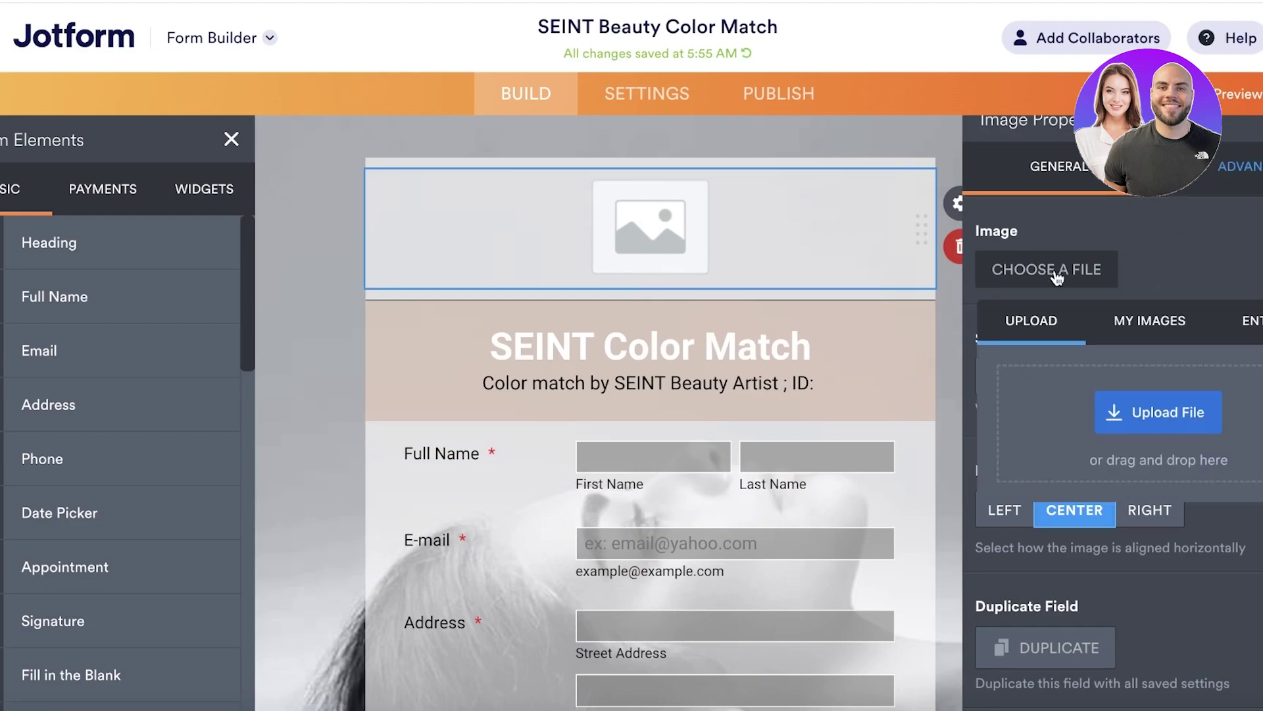
pyautogui.click(1150, 428)
pyautogui.click(335, 225)
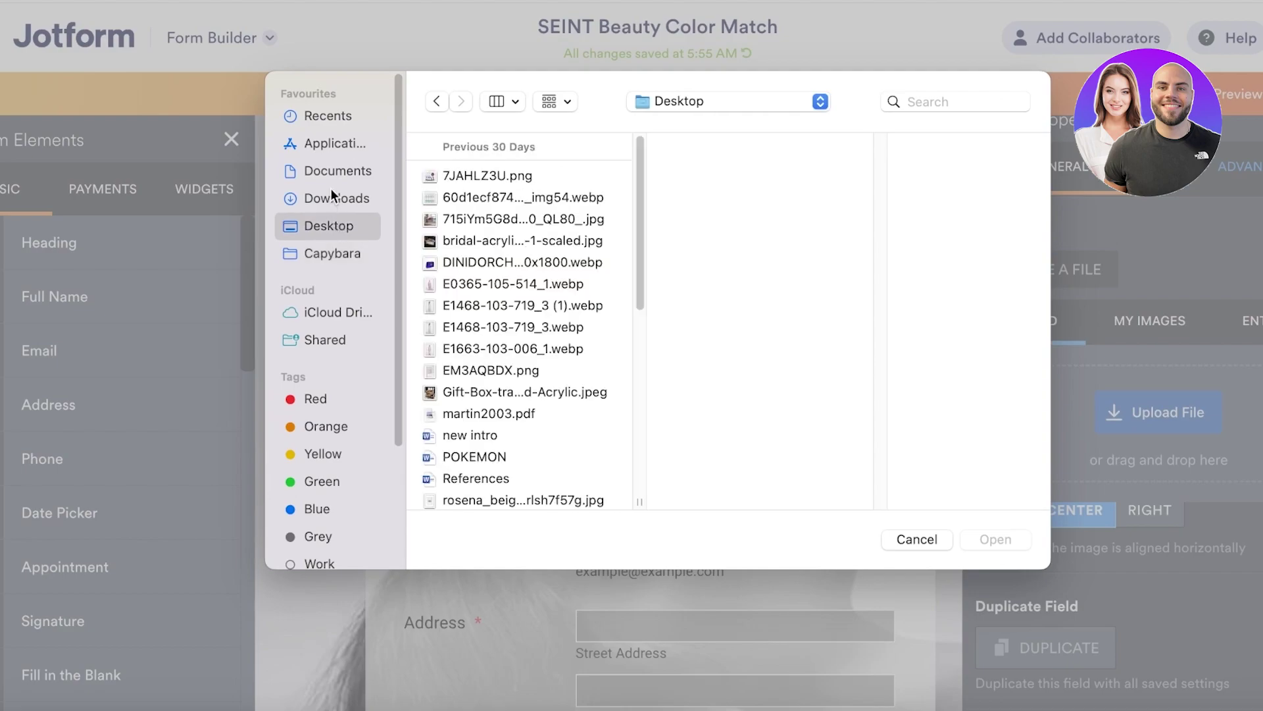
pyautogui.click(329, 197)
pyautogui.scroll(-10, 467, 356)
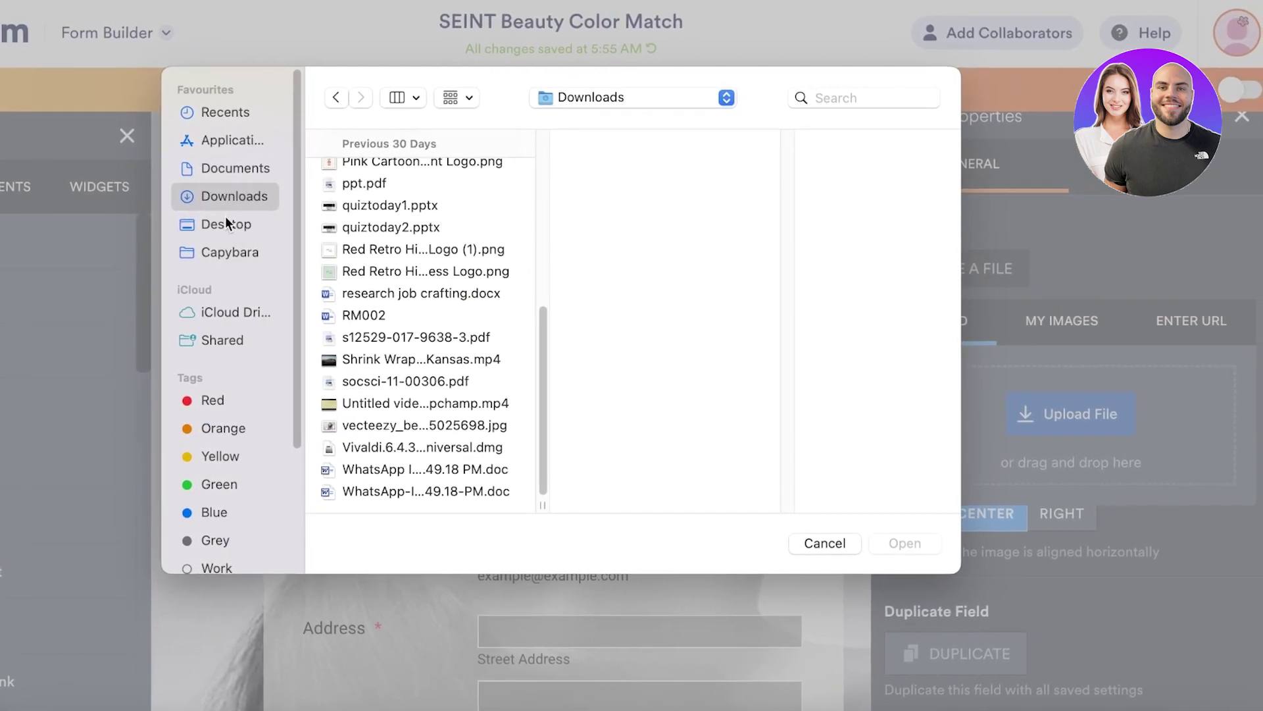
pyautogui.click(259, 225)
pyautogui.scroll(-10, 481, 279)
pyautogui.scroll(3, 461, 276)
pyautogui.scroll(5, 398, 270)
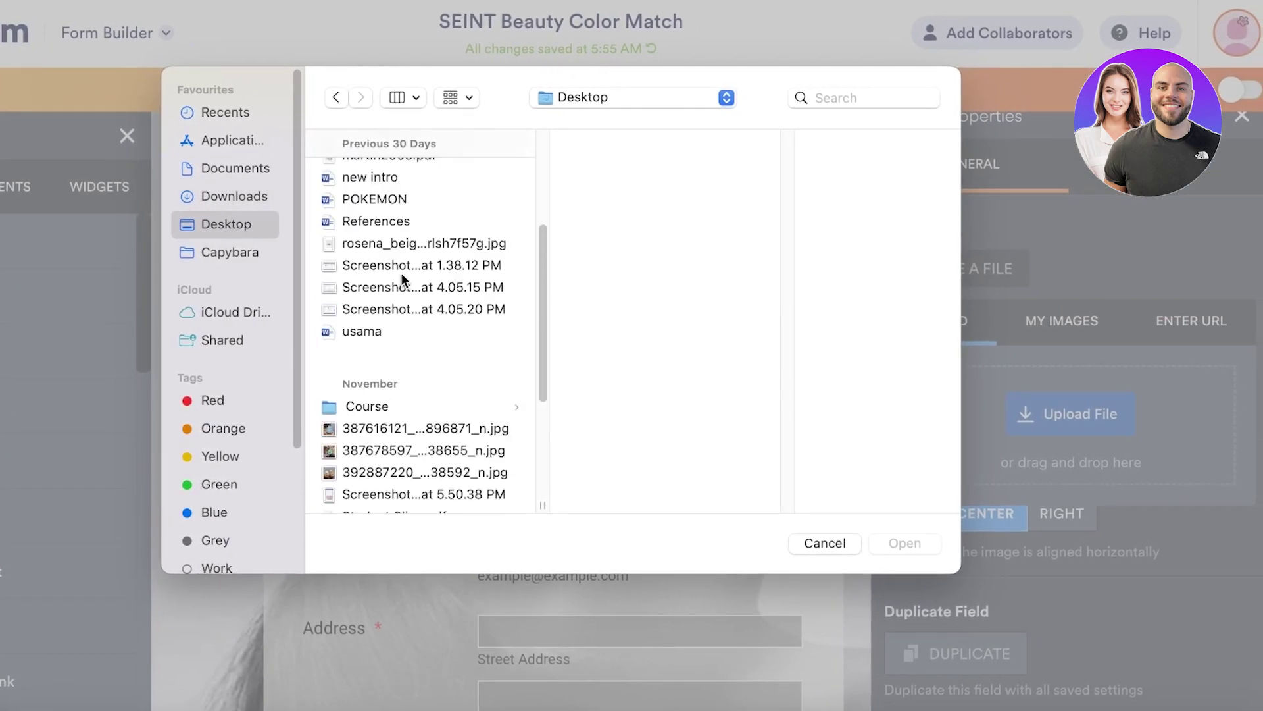
pyautogui.doubleClick(396, 243)
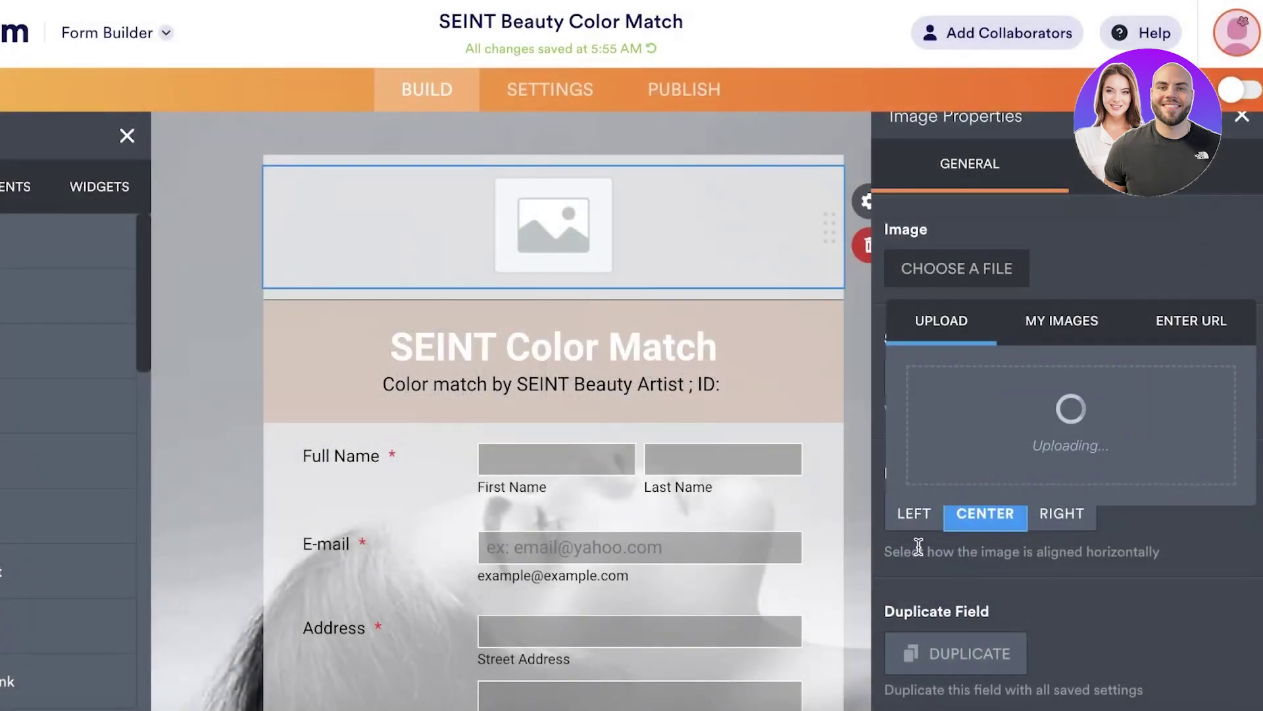
# Resize the new header image to 300 by 300 px with its proportions locked
pyautogui.scroll(-5, 701, 358)
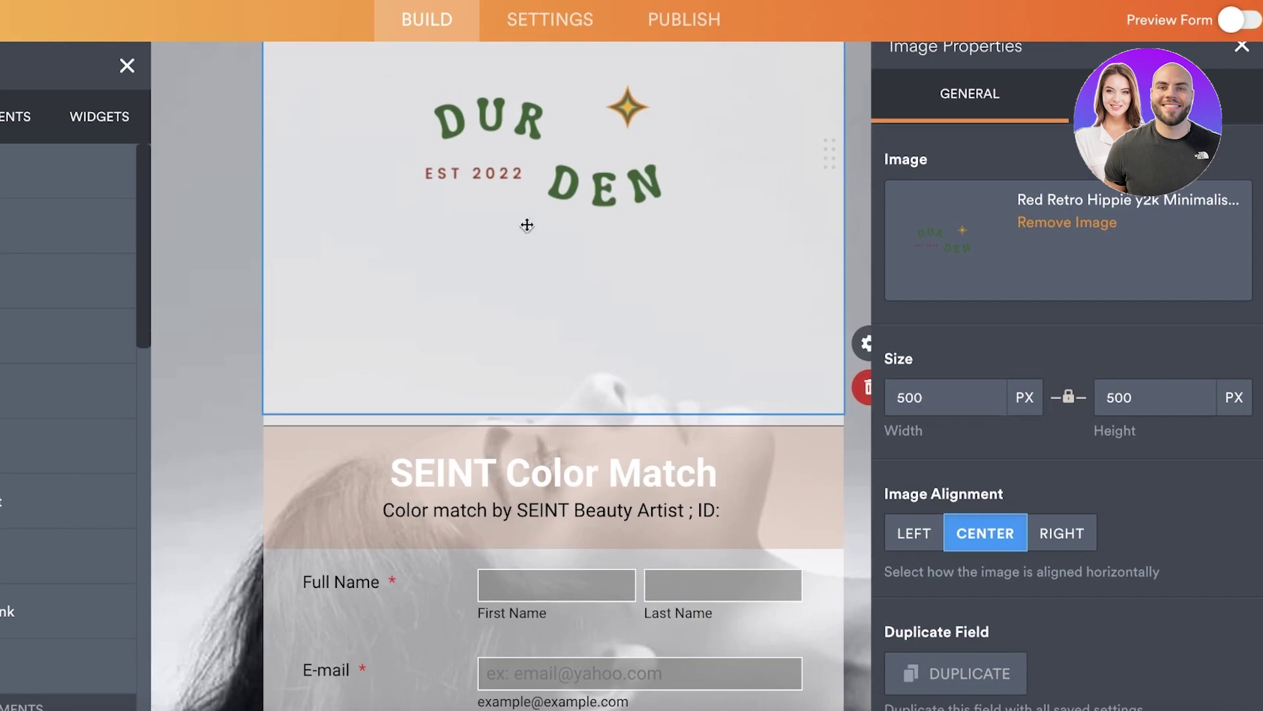
pyautogui.click(935, 428)
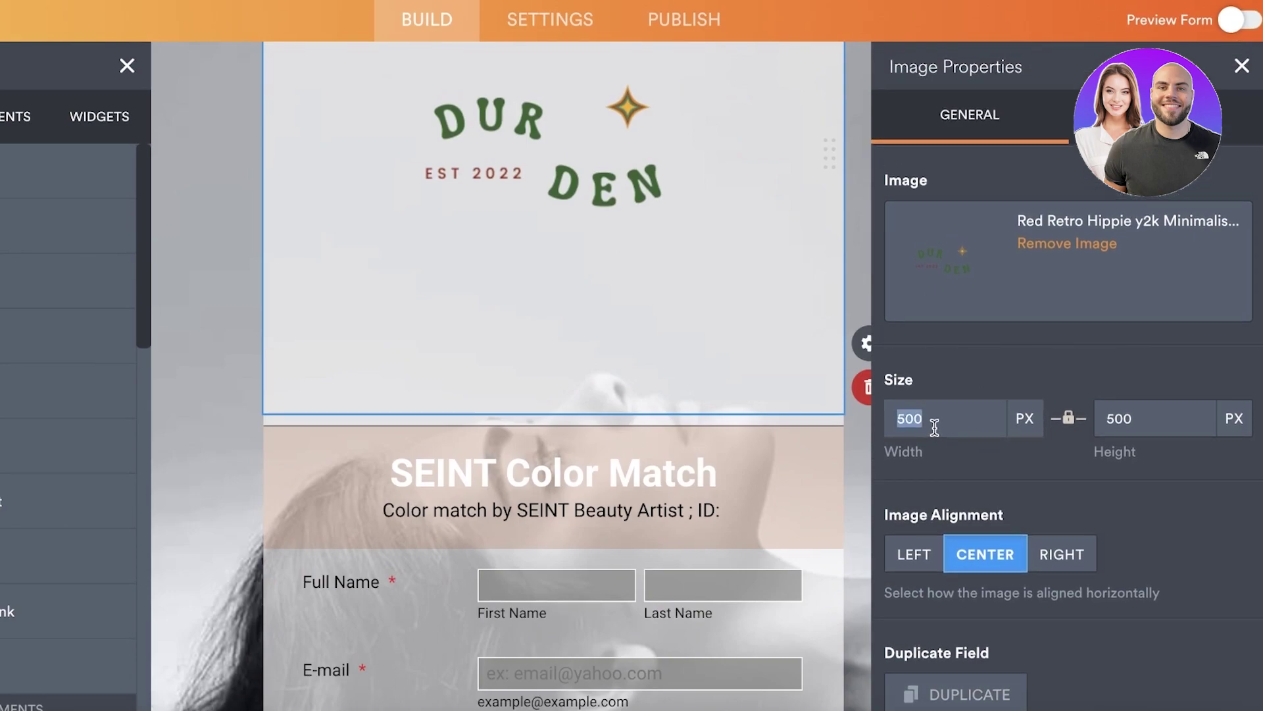
pyautogui.write('3')
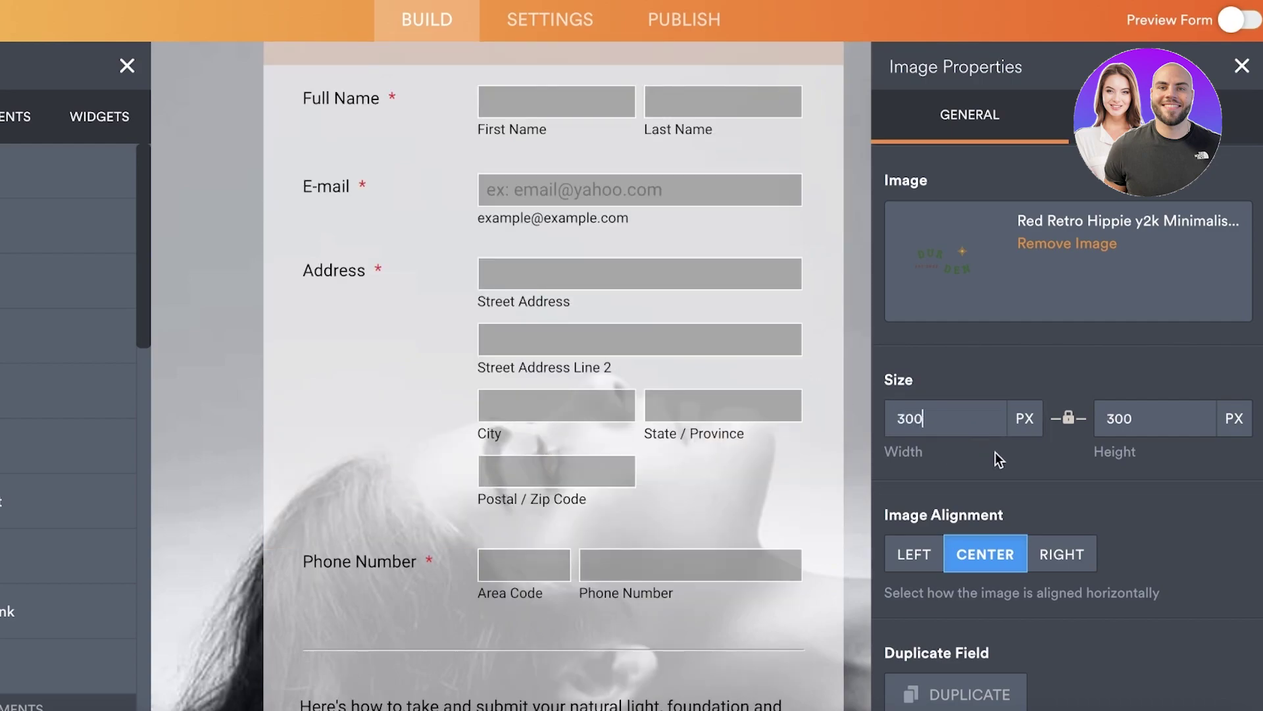
pyautogui.scroll(5, 794, 288)
pyautogui.click(944, 434)
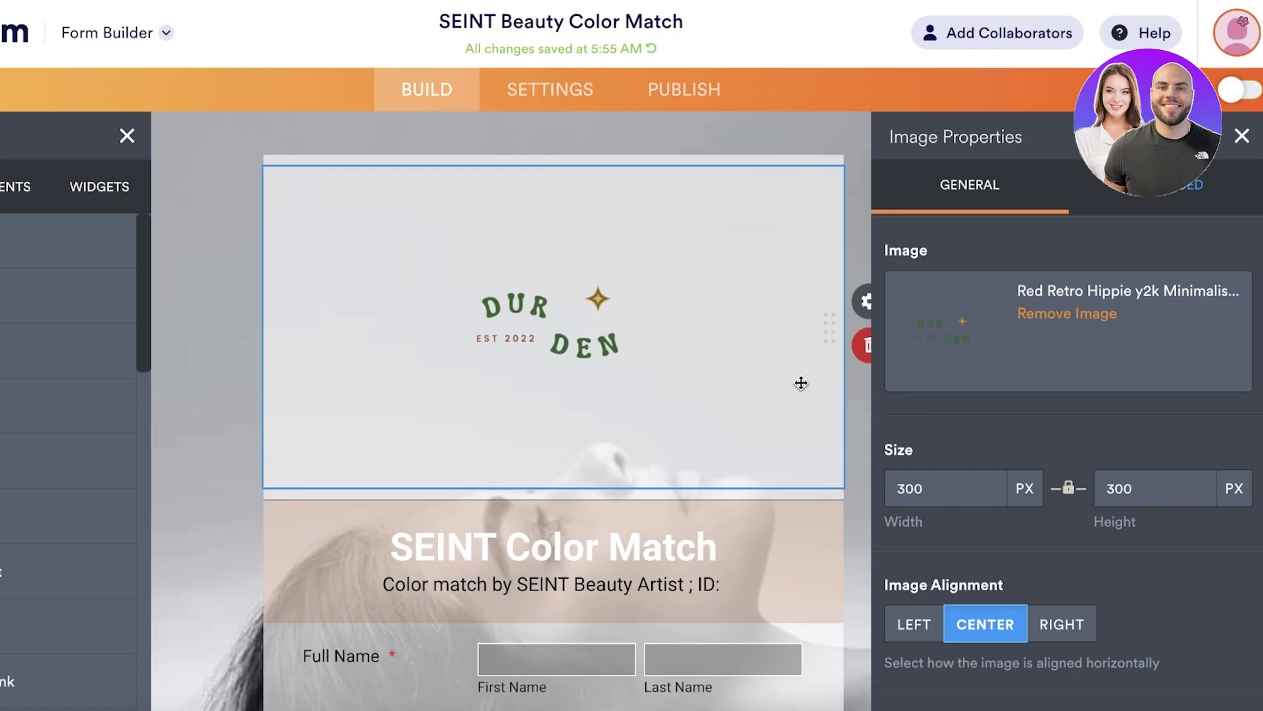
# Look through the header image's general and advanced properties, including alignment, alternative text, link, hover text, shrink and hide options
pyautogui.scroll(-2, 1087, 507)
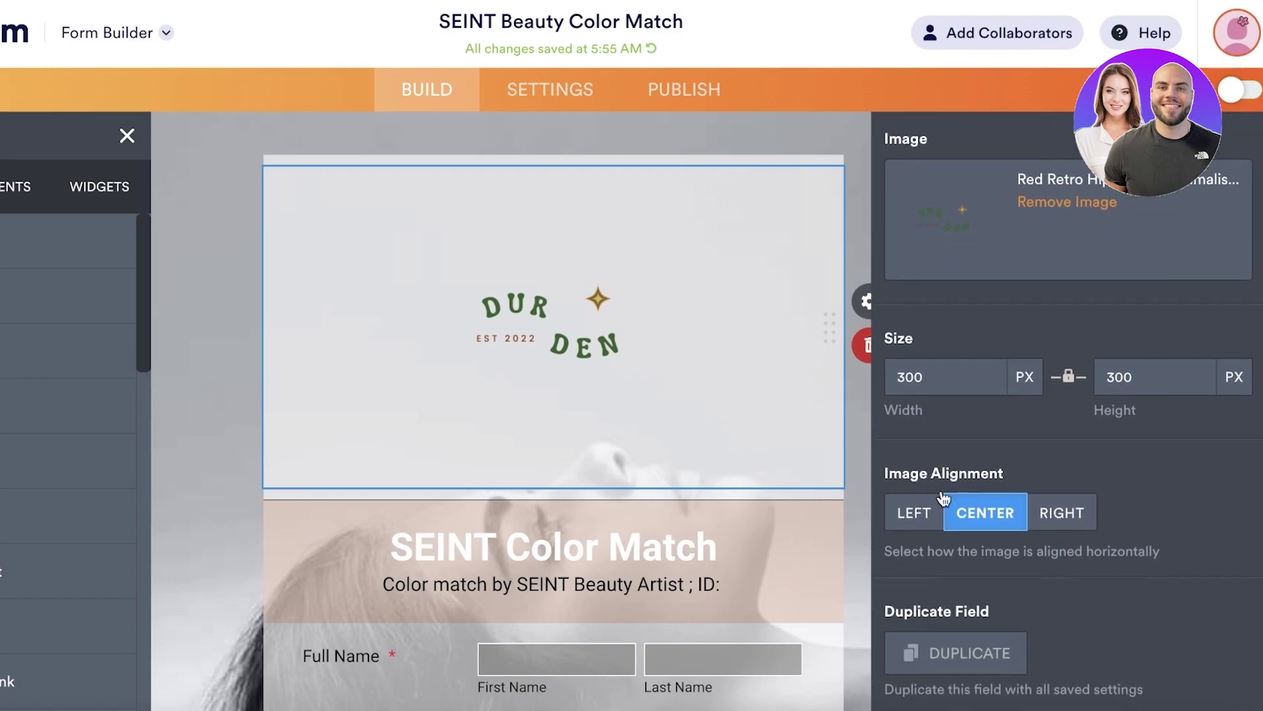
pyautogui.scroll(-5, 791, 495)
pyautogui.scroll(5, 797, 430)
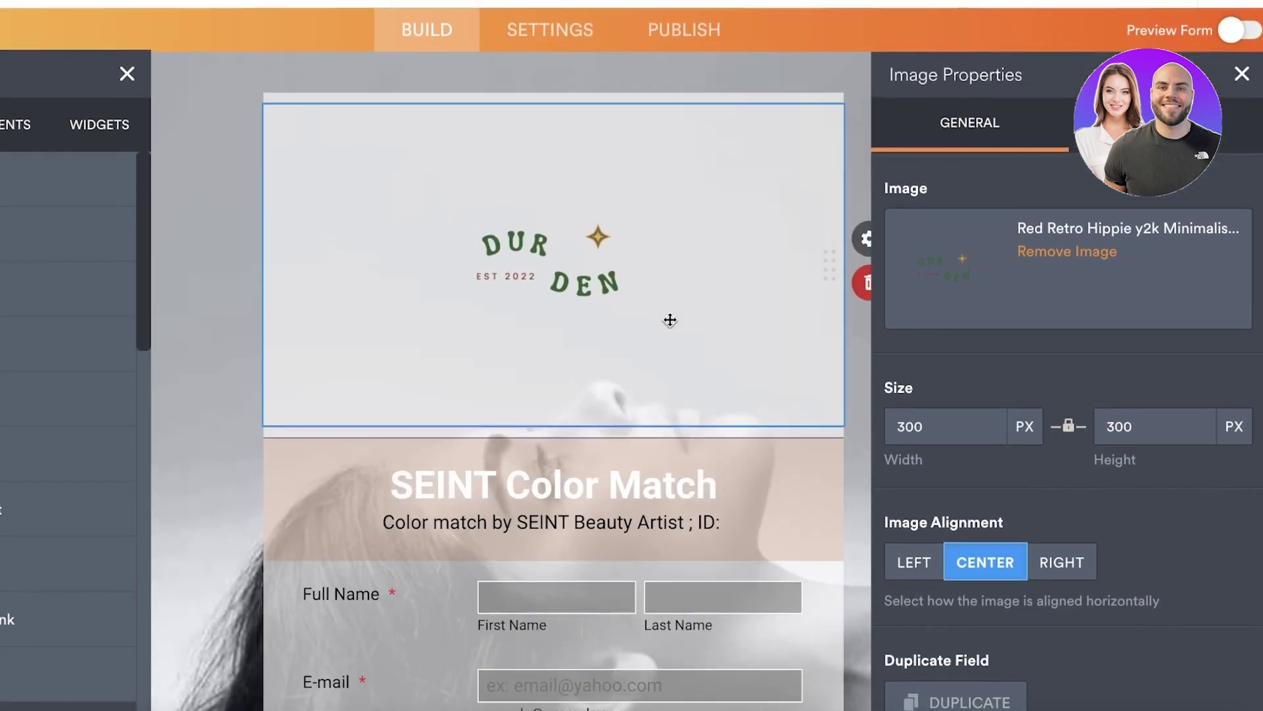
pyautogui.click(1145, 125)
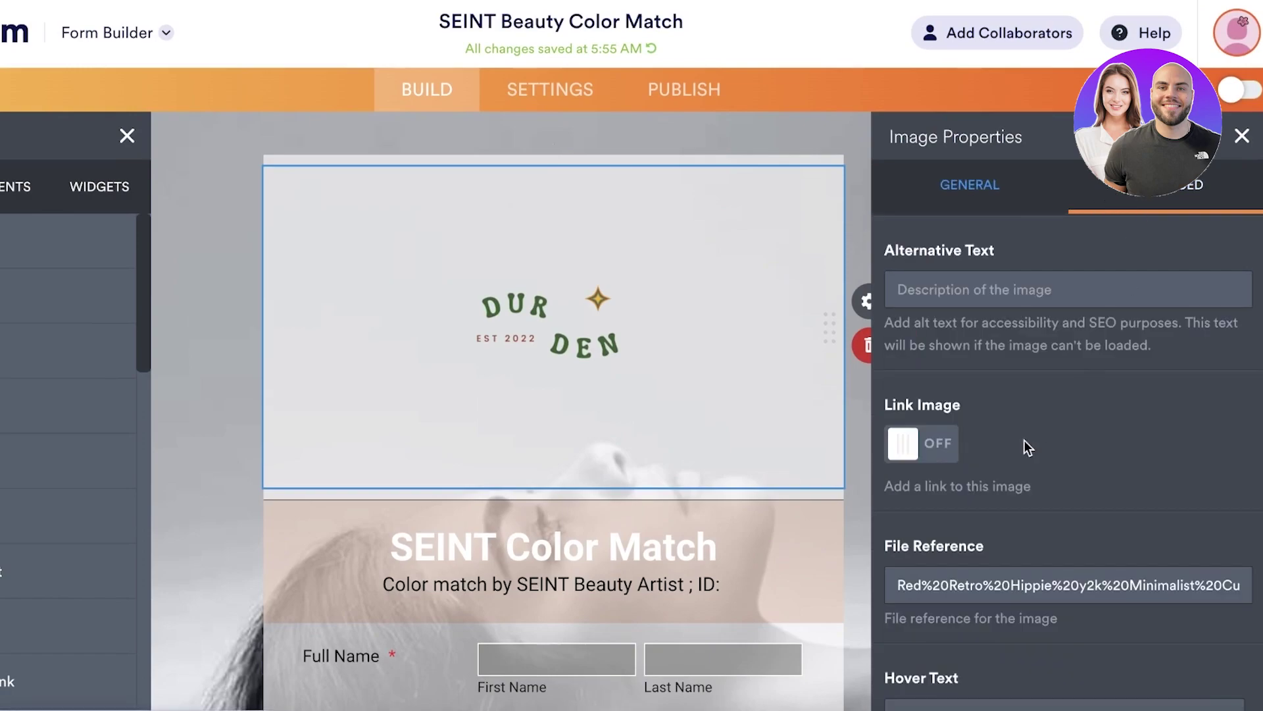
pyautogui.scroll(-4, 950, 299)
pyautogui.scroll(-3, 960, 282)
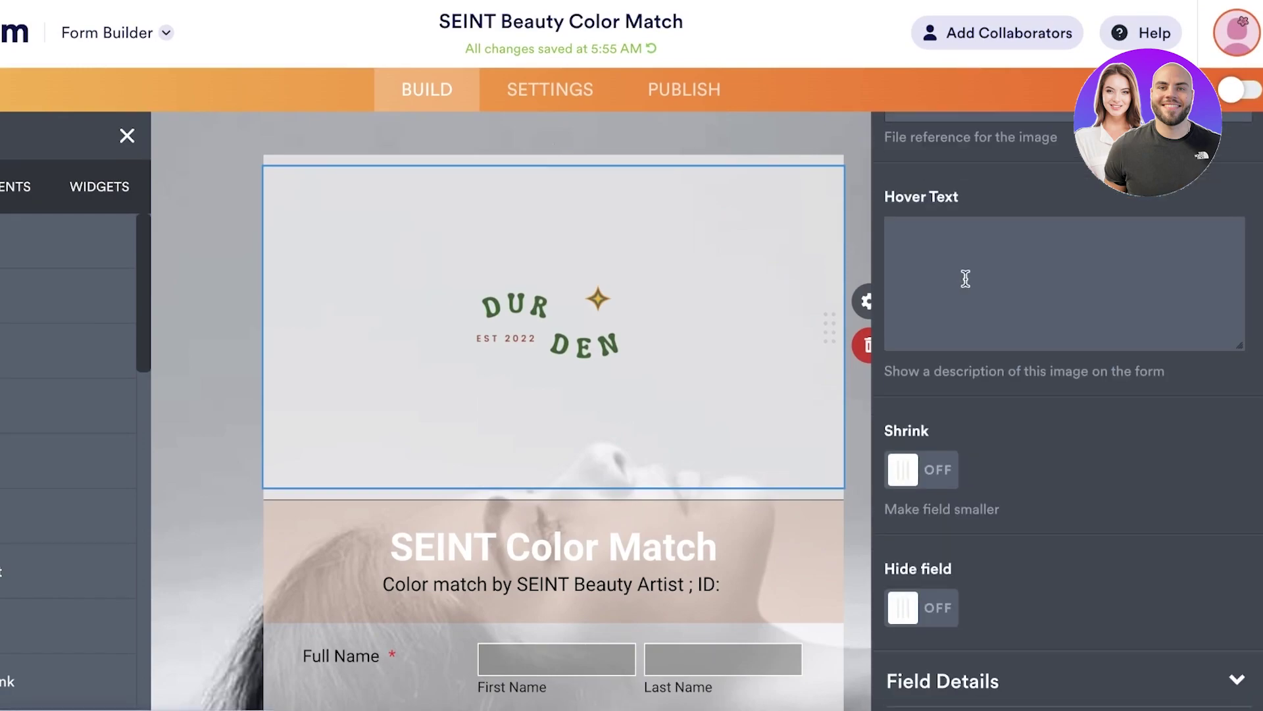
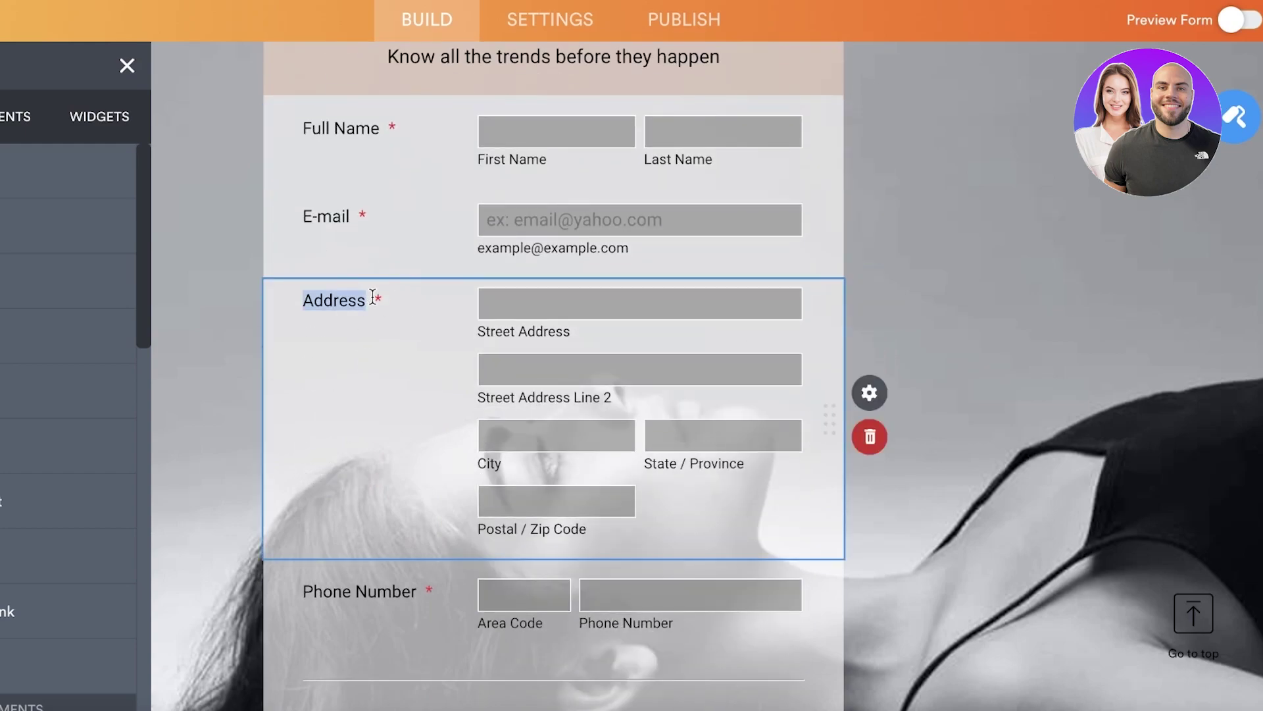
# Make the Address field optional in its properties and close them
pyautogui.click(870, 395)
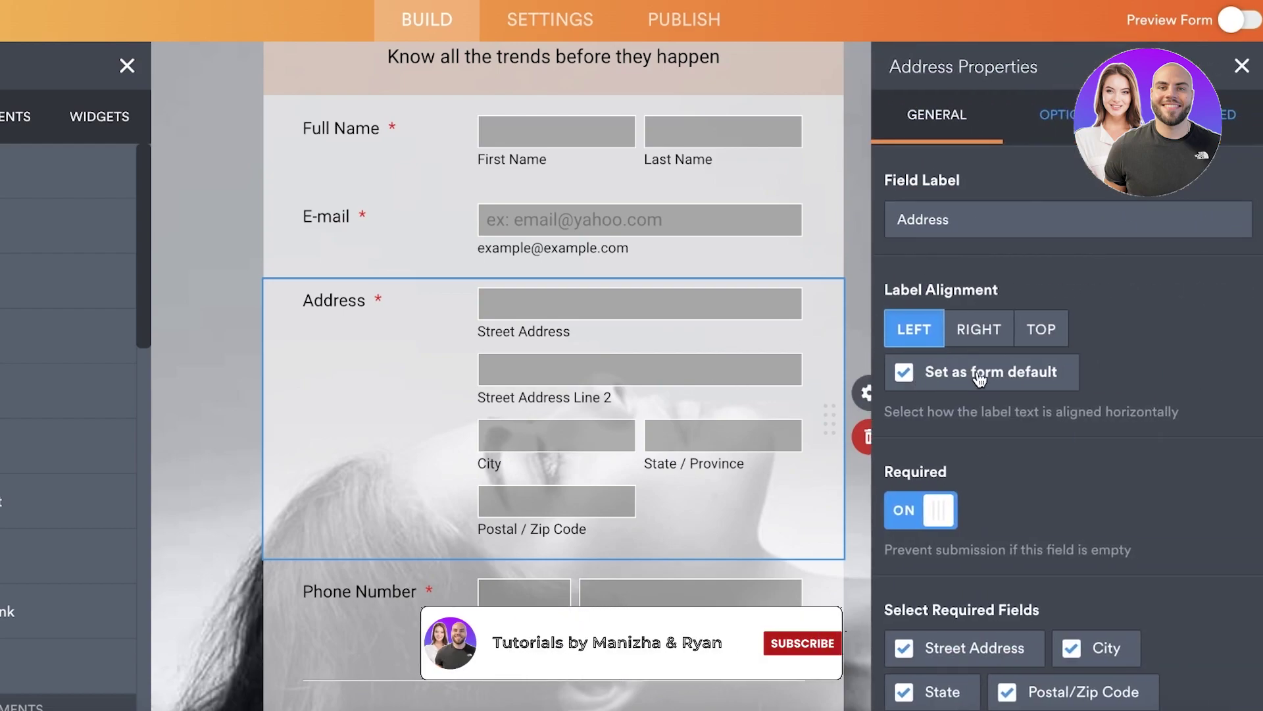
pyautogui.scroll(-1, 905, 396)
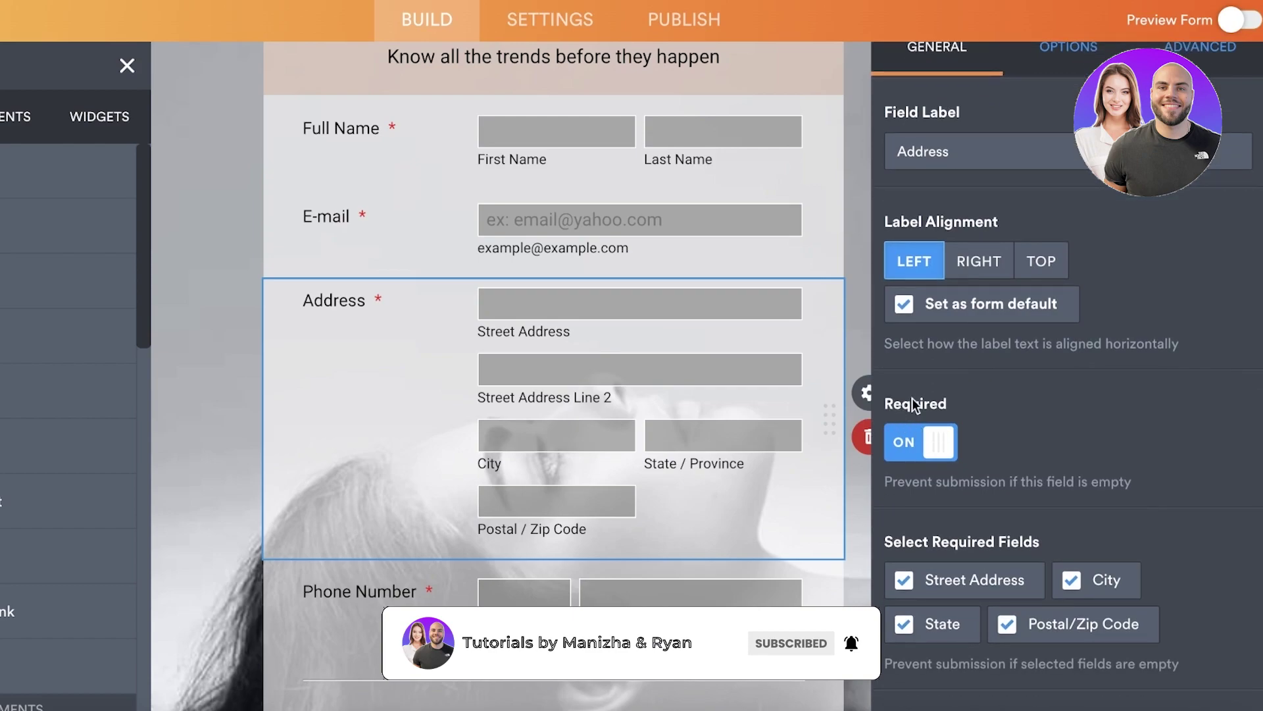
pyautogui.click(929, 438)
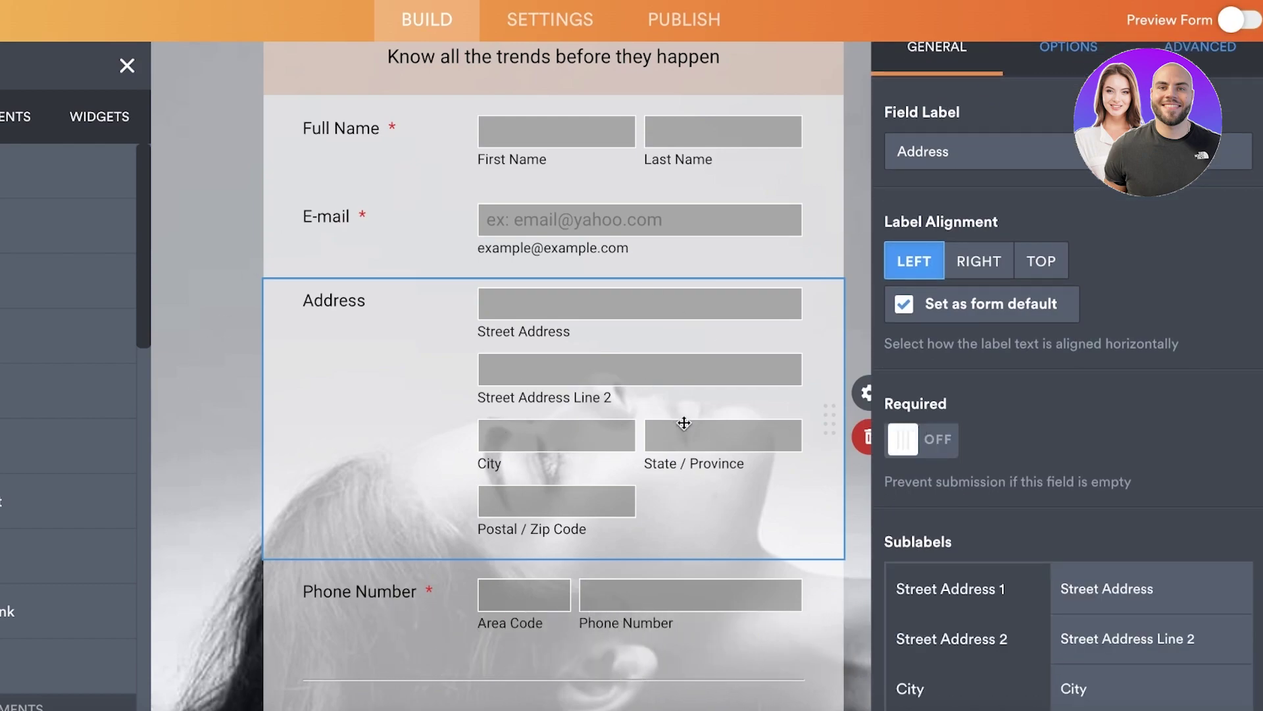
pyautogui.click(215, 312)
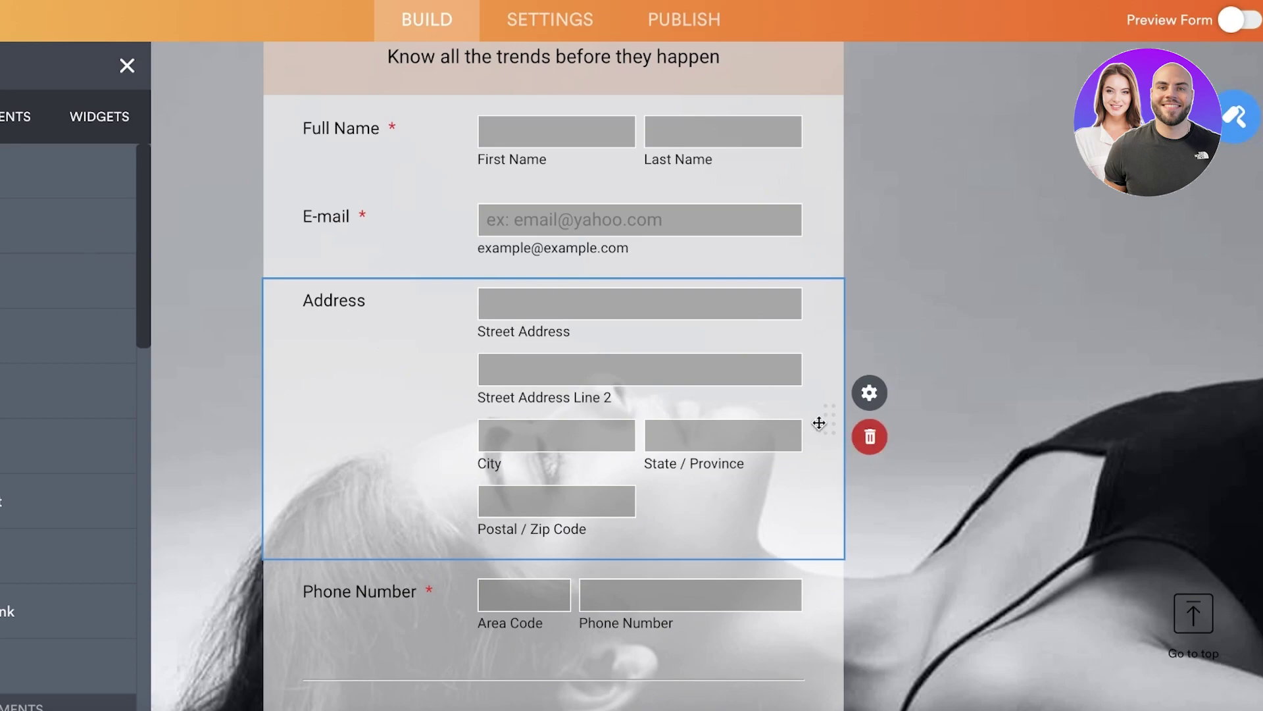
# Take the Address field out from between the E-mail and Phone Number fields
pyautogui.scroll(3, 896, 456)
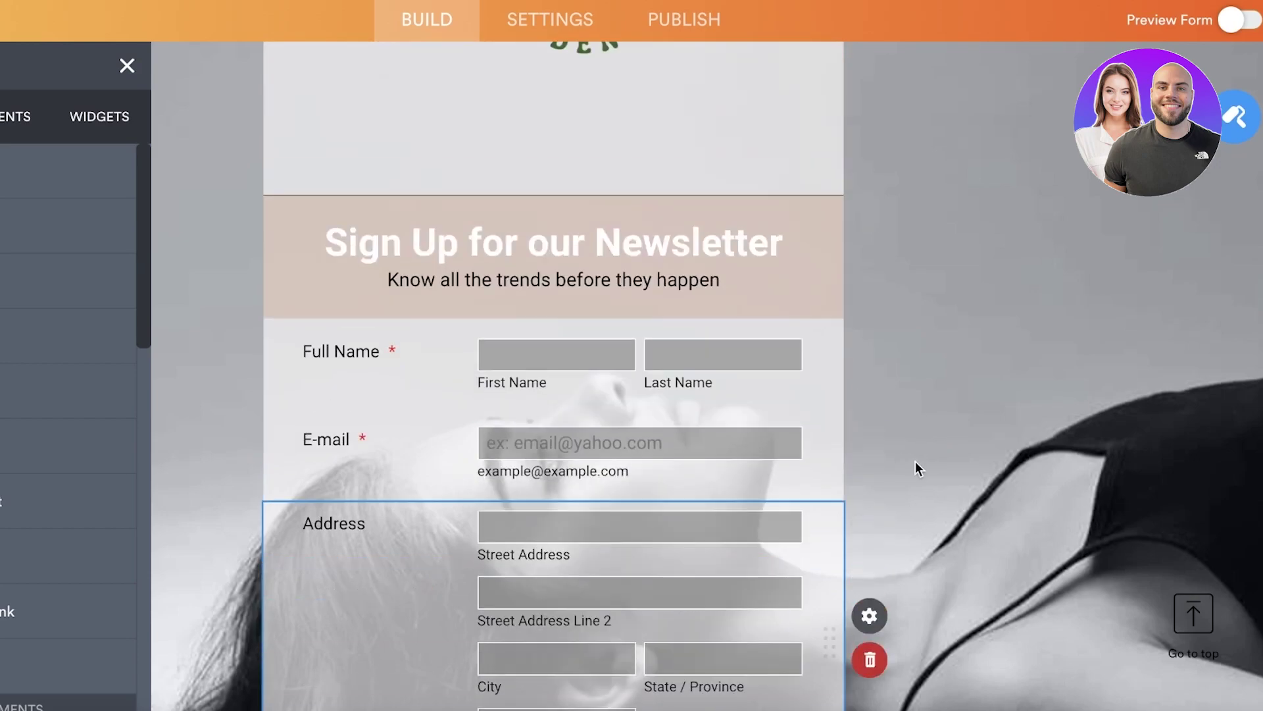
pyautogui.scroll(-2, 917, 466)
pyautogui.moveTo(830, 485); pyautogui.dragTo(730, 638)
# Look over the whole form from the newsletter heading to the submit button to check the arrangement of its fields
pyautogui.scroll(-10, 764, 576)
pyautogui.scroll(-5, 754, 583)
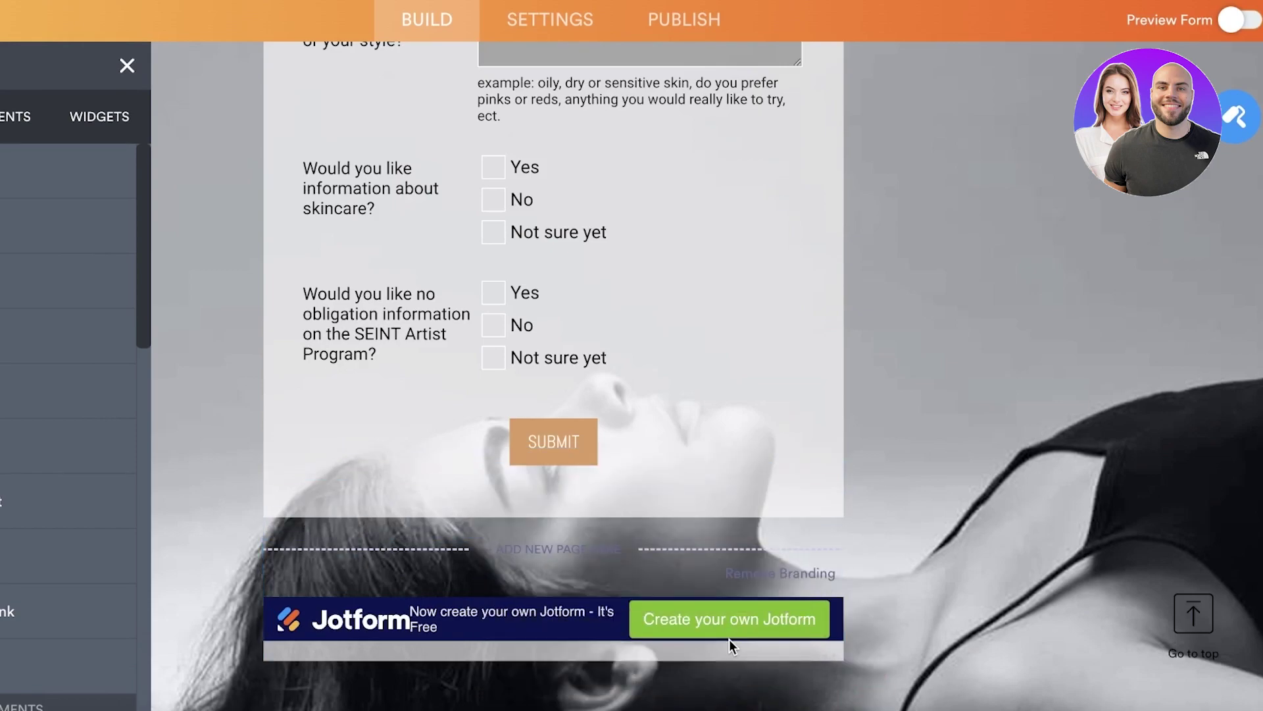
pyautogui.scroll(20, 622, 530)
pyautogui.scroll(-5, 629, 533)
pyautogui.scroll(-3, 628, 531)
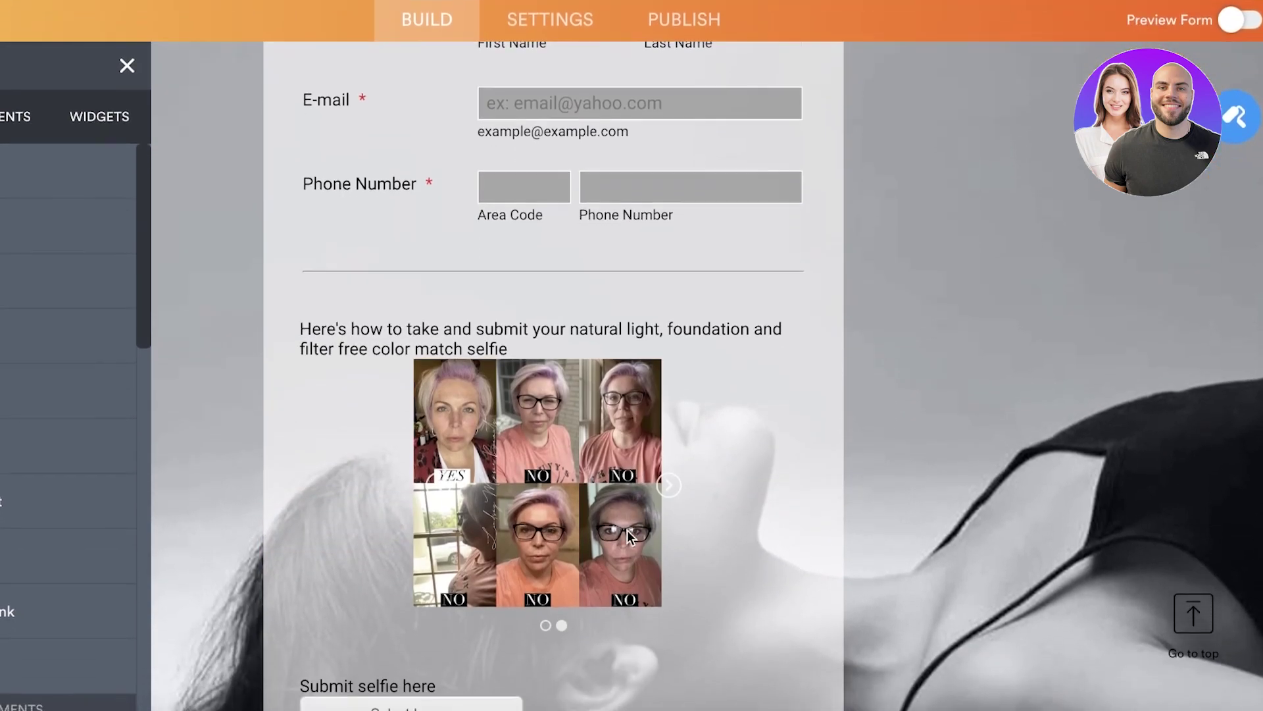
pyautogui.scroll(8, 618, 529)
pyautogui.scroll(-7, 605, 520)
pyautogui.scroll(4, 598, 512)
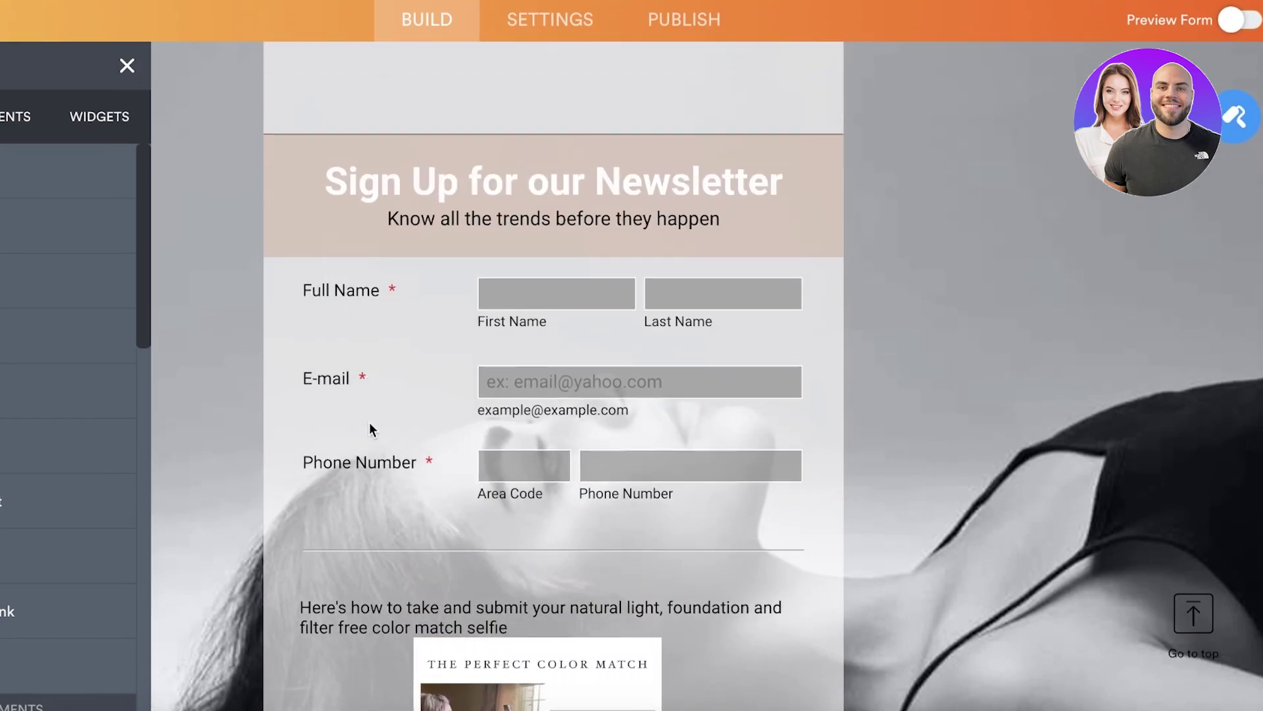
# Examine the general and advanced question properties of the color match selfie image slider, then close them
pyautogui.scroll(-7, 868, 444)
pyautogui.click(789, 298)
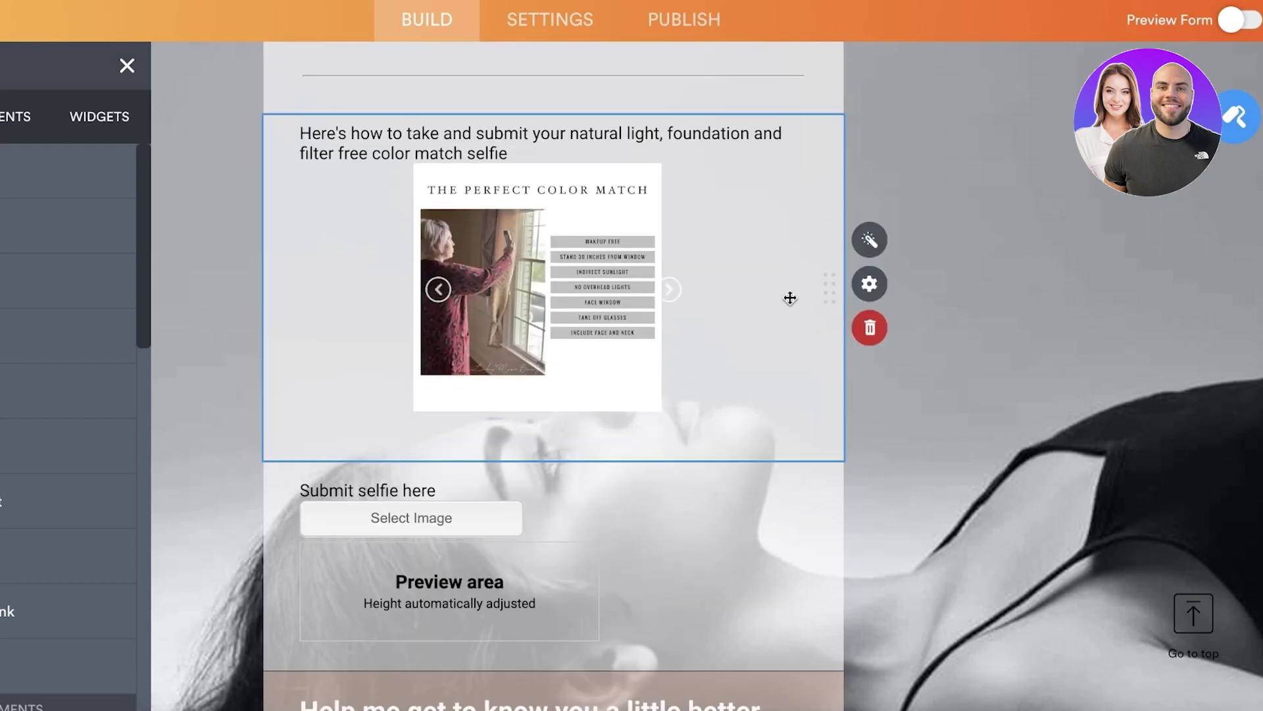
pyautogui.click(868, 284)
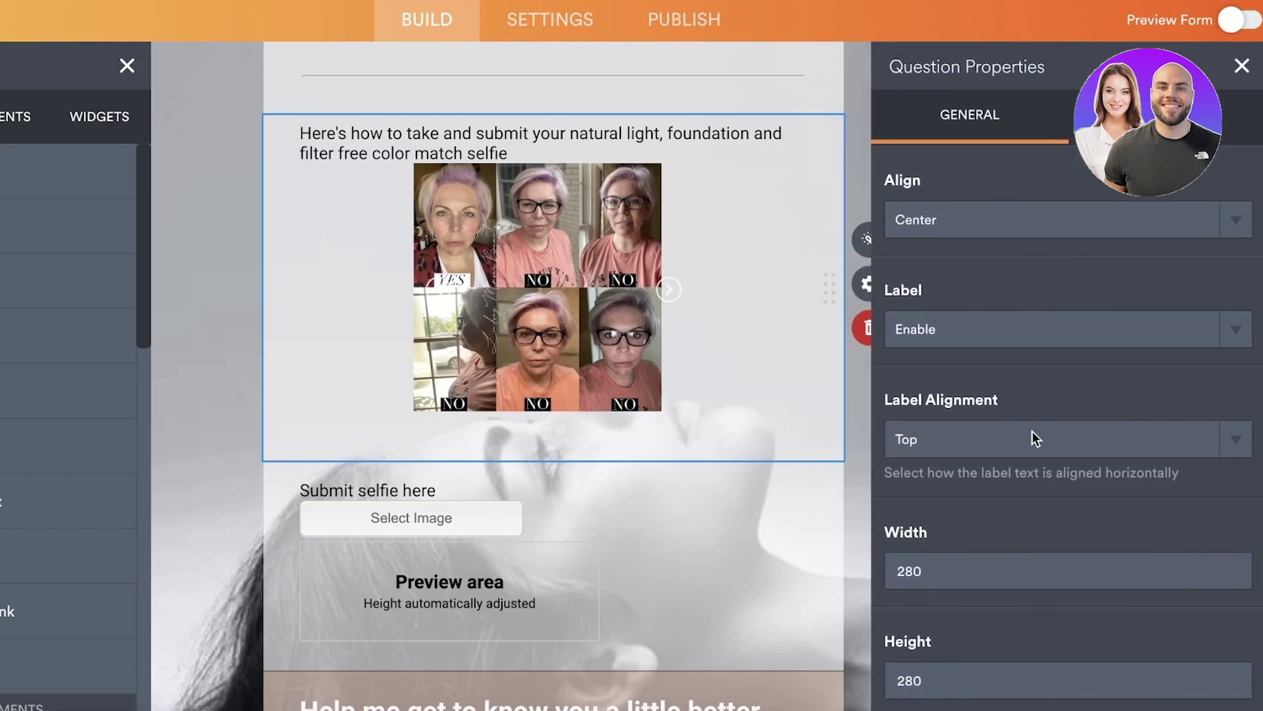
pyautogui.scroll(-4, 1056, 567)
pyautogui.scroll(4, 1057, 567)
pyautogui.click(1165, 114)
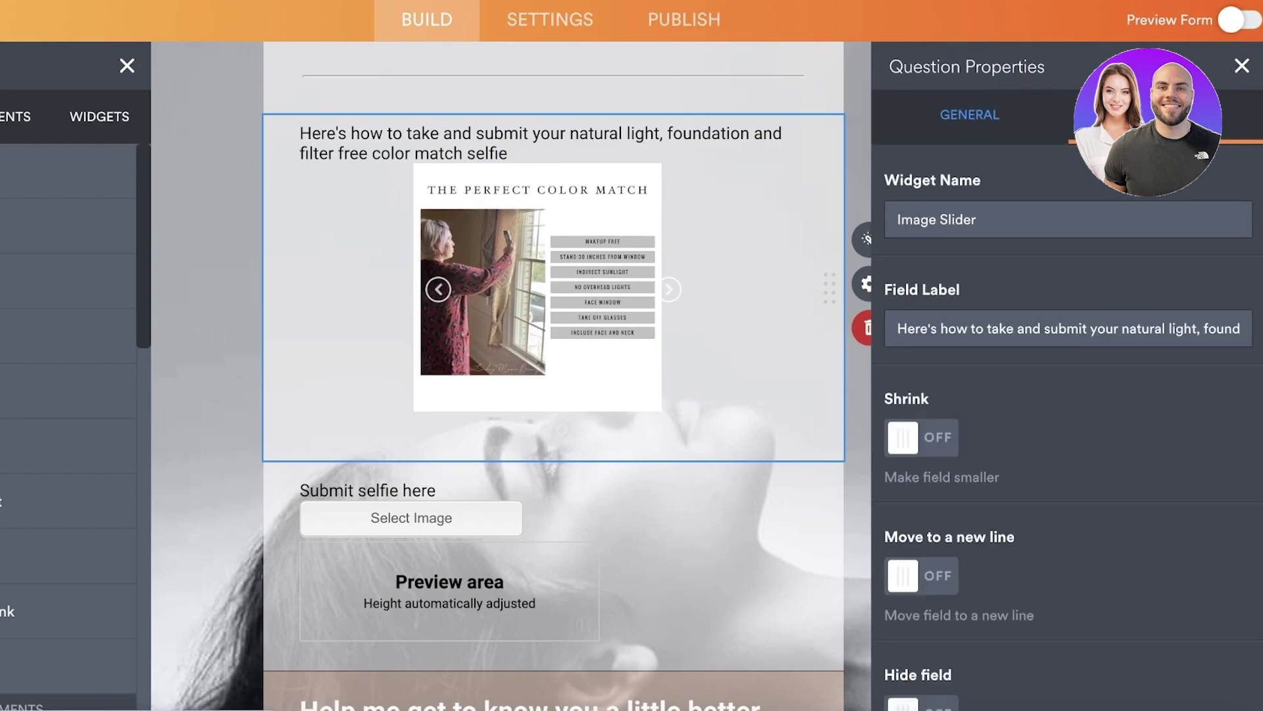
pyautogui.click(1243, 66)
# Replace both pictures in the image slider with the plush toys, eyelash and hair silhouette pictures from the previously uploaded images
pyautogui.click(875, 241)
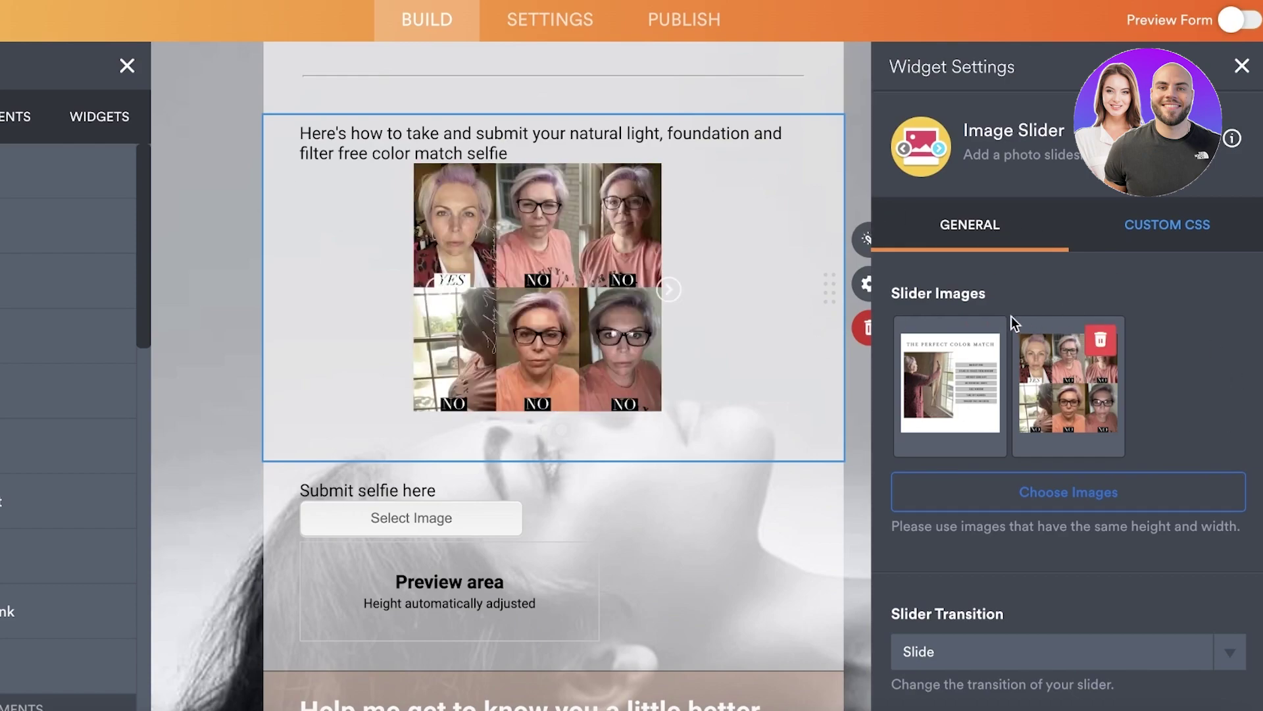
pyautogui.click(982, 339)
pyautogui.click(1043, 506)
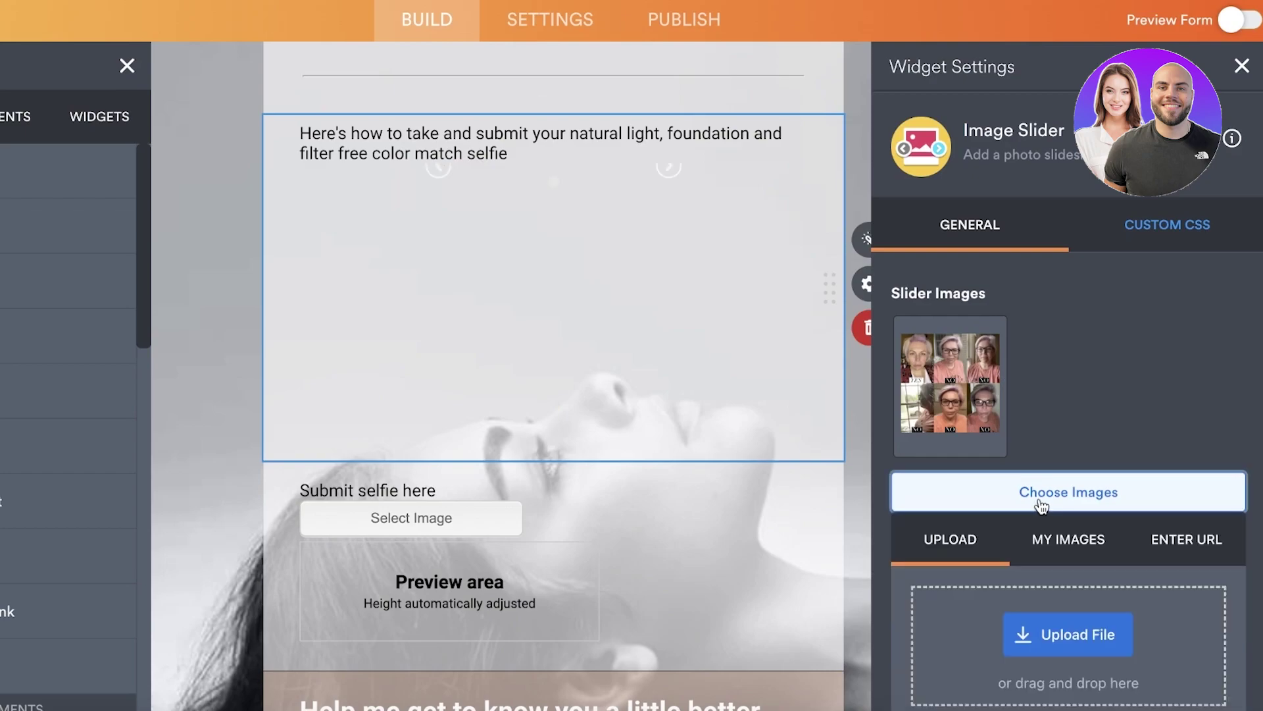
pyautogui.scroll(-5, 1000, 505)
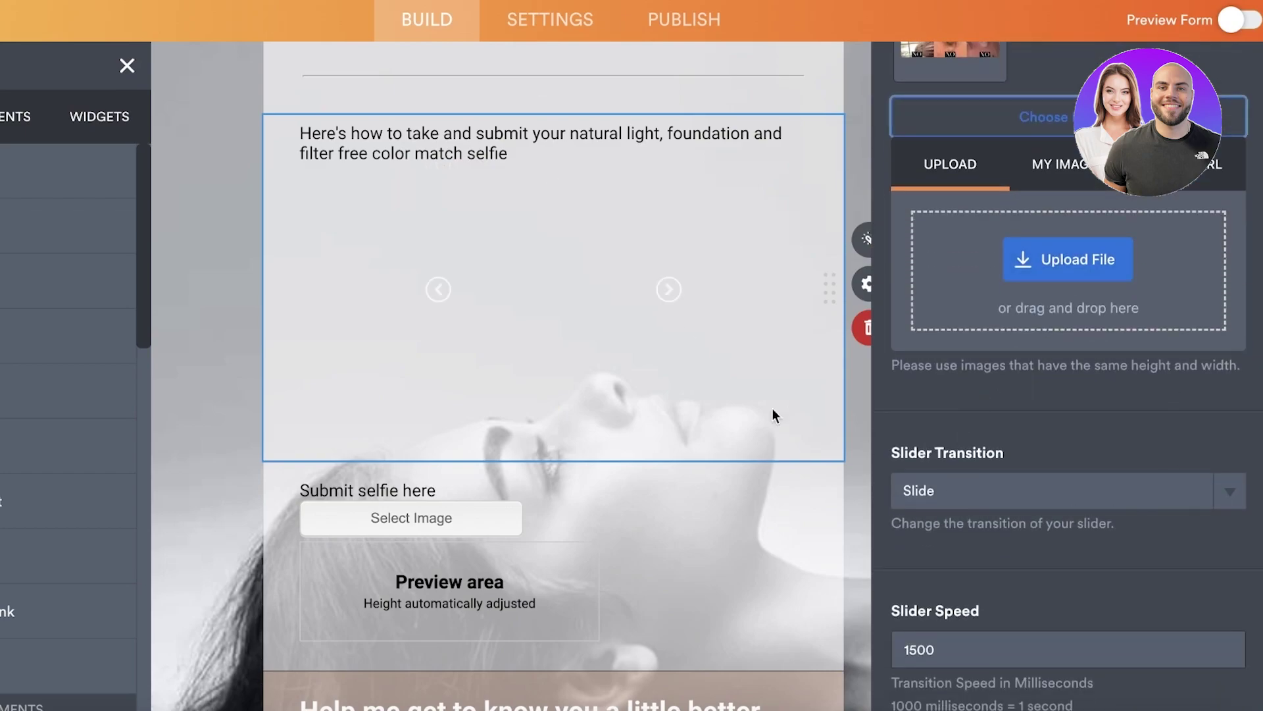
pyautogui.click(1065, 170)
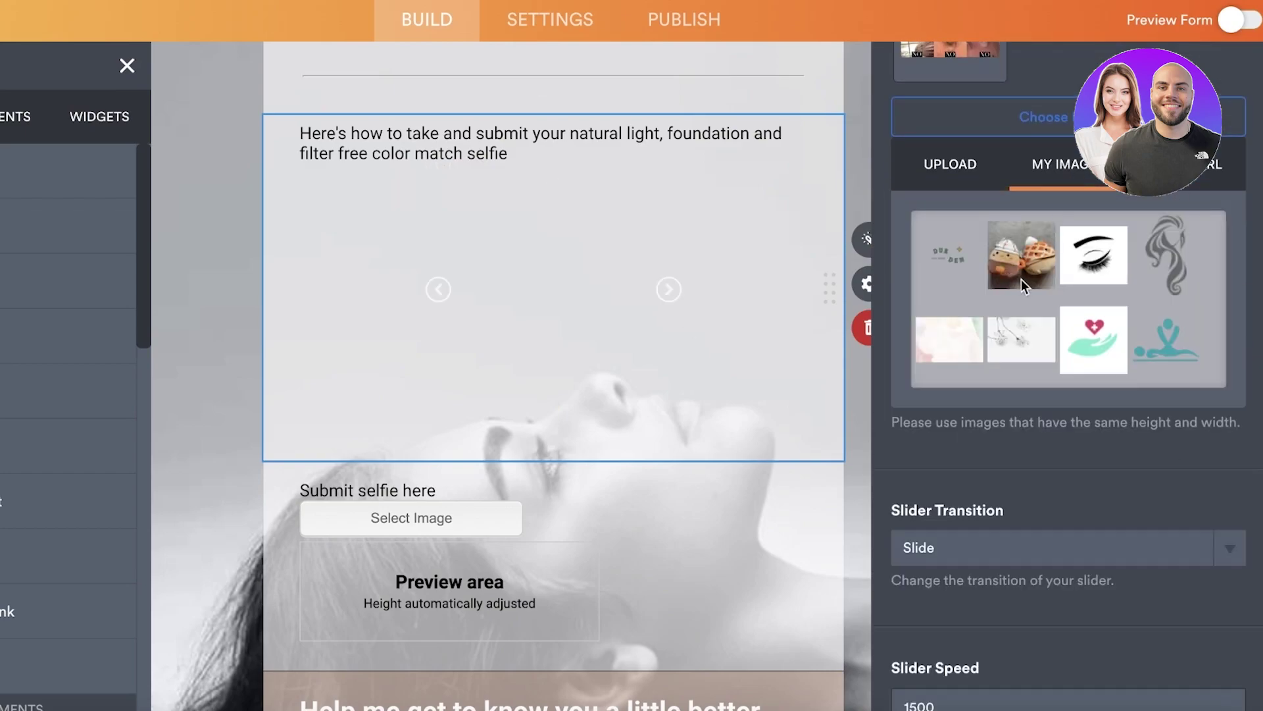
pyautogui.click(1022, 256)
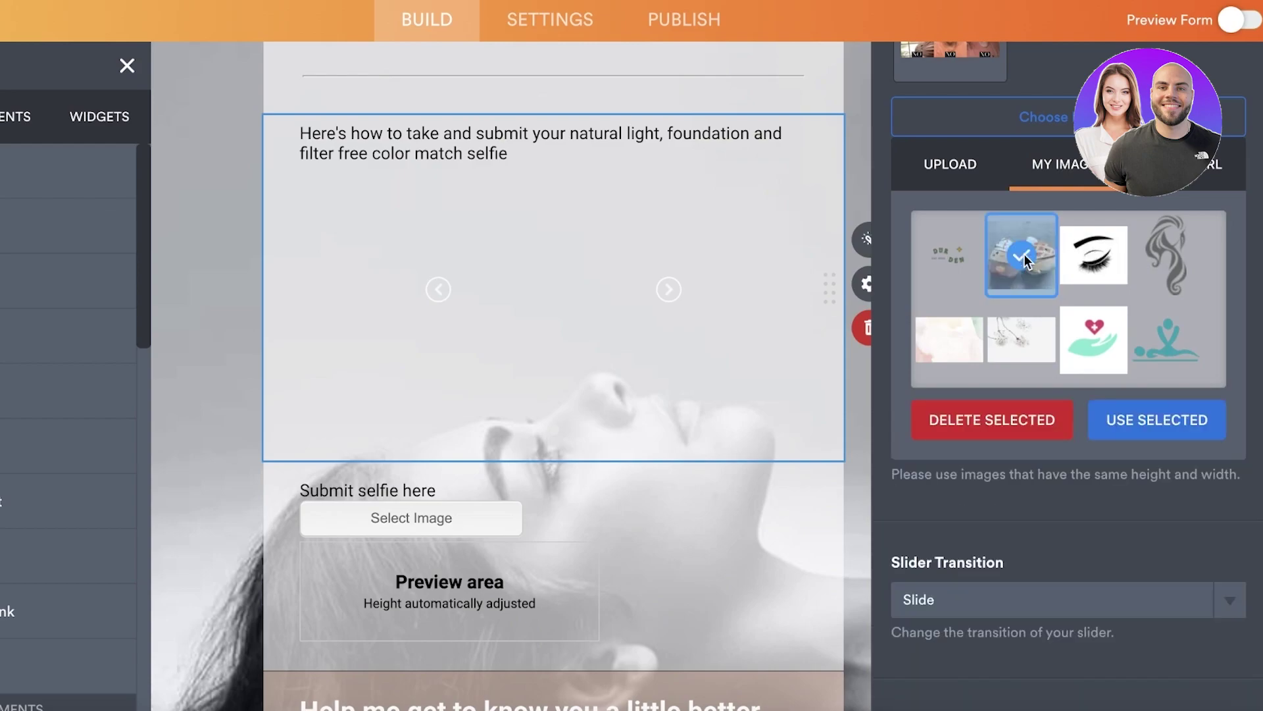
pyautogui.click(1072, 261)
pyautogui.click(1168, 258)
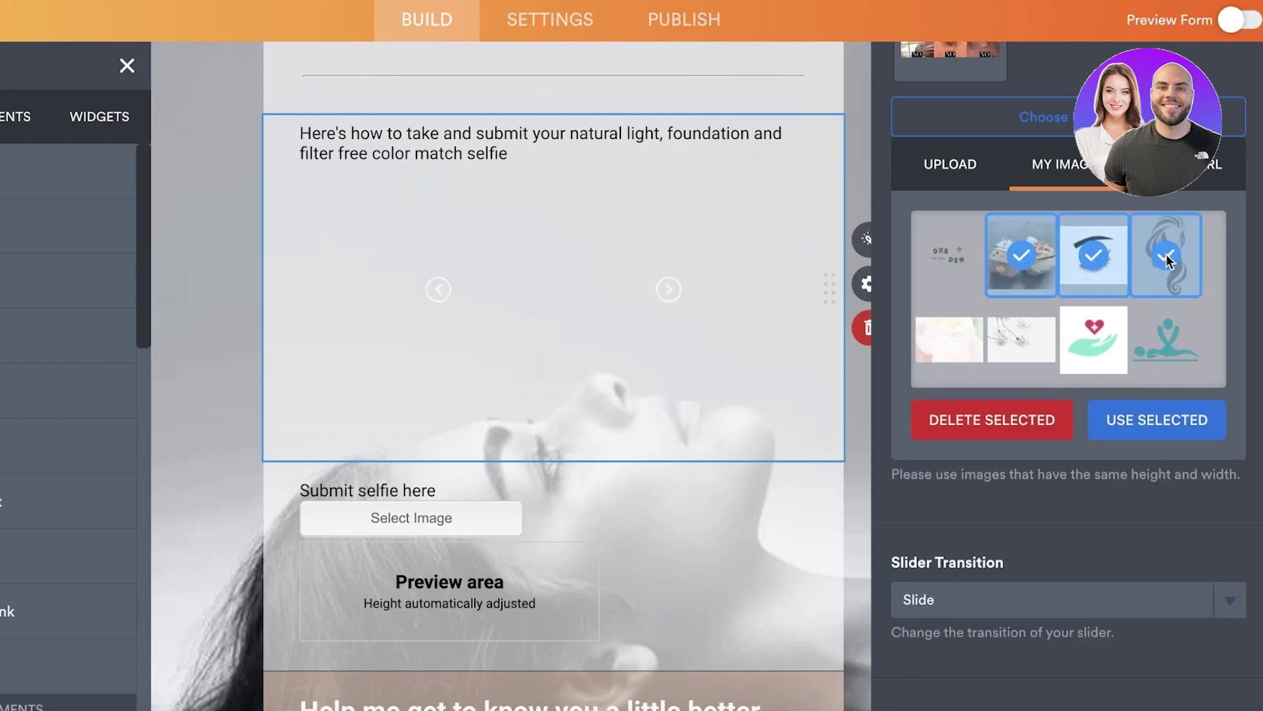
pyautogui.click(1121, 421)
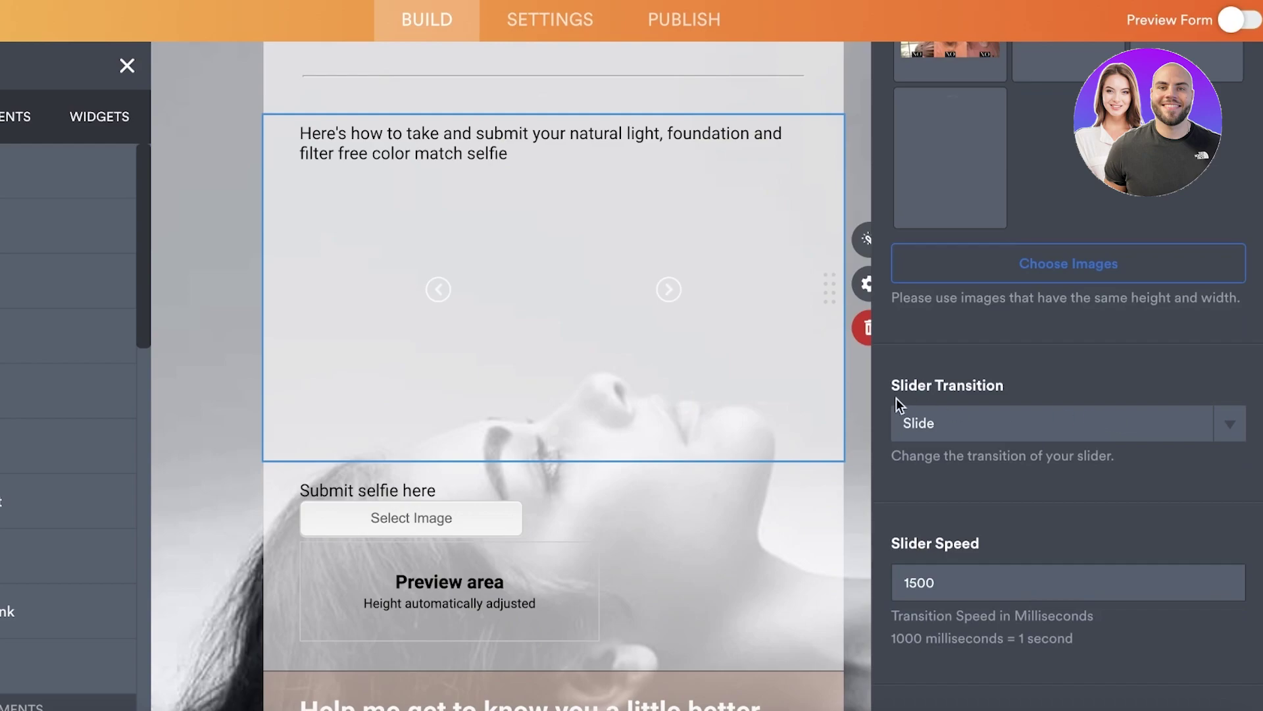
pyautogui.scroll(4, 895, 359)
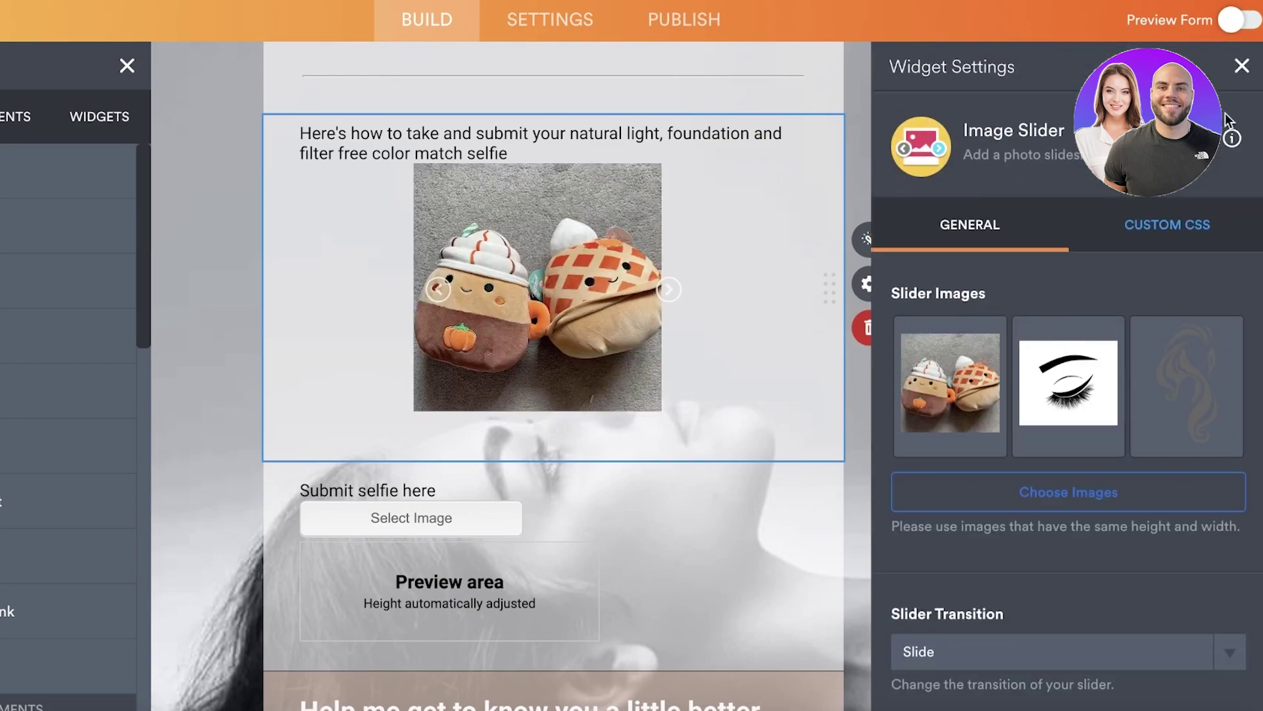
pyautogui.click(1242, 67)
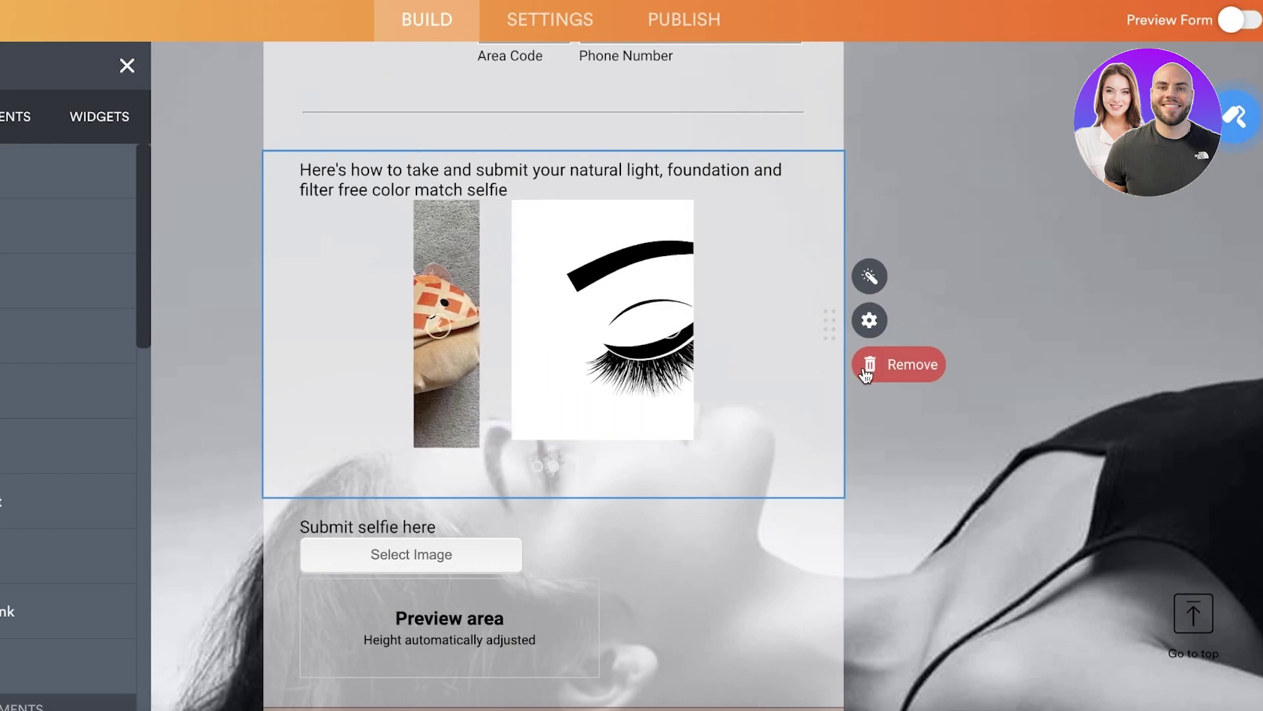
# Look over the selfie upload field and the questions below the image slider to decide what the form needs
pyautogui.scroll(-2, 744, 384)
pyautogui.scroll(-5, 745, 389)
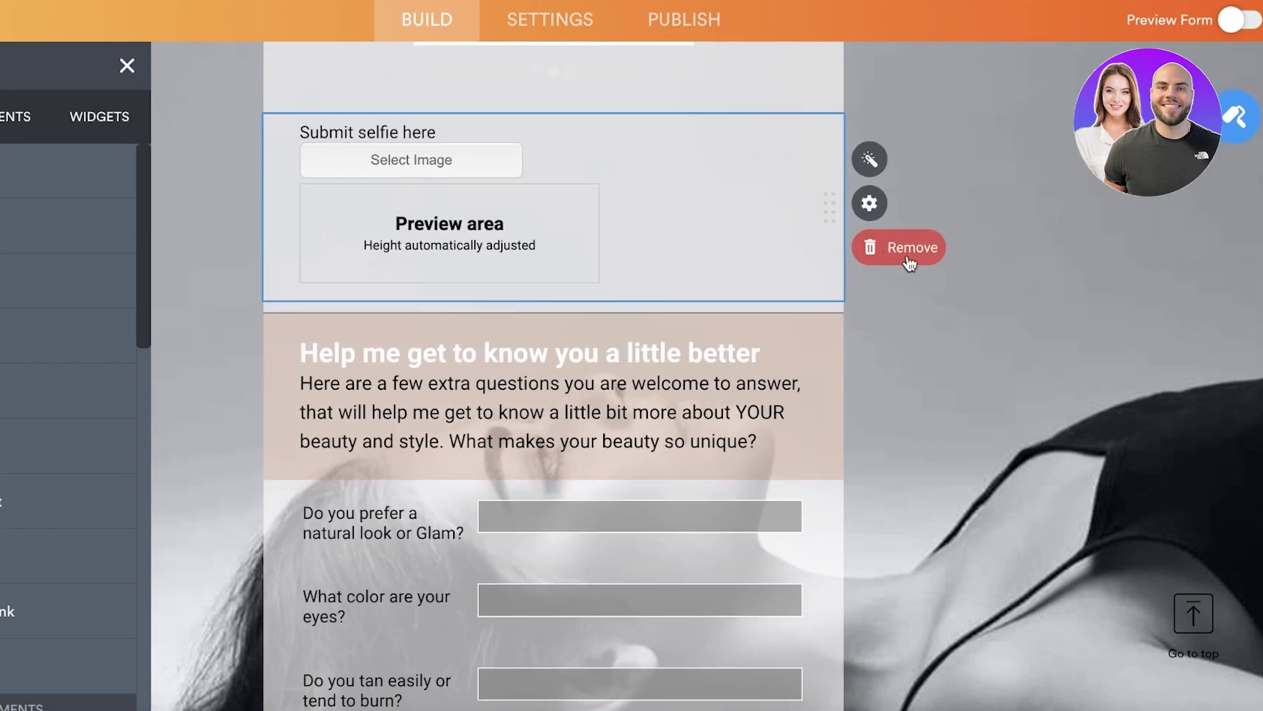
pyautogui.scroll(-4, 741, 259)
pyautogui.scroll(9, 781, 271)
pyautogui.scroll(-20, 626, 336)
pyautogui.scroll(-4, 626, 336)
pyautogui.scroll(15, 620, 289)
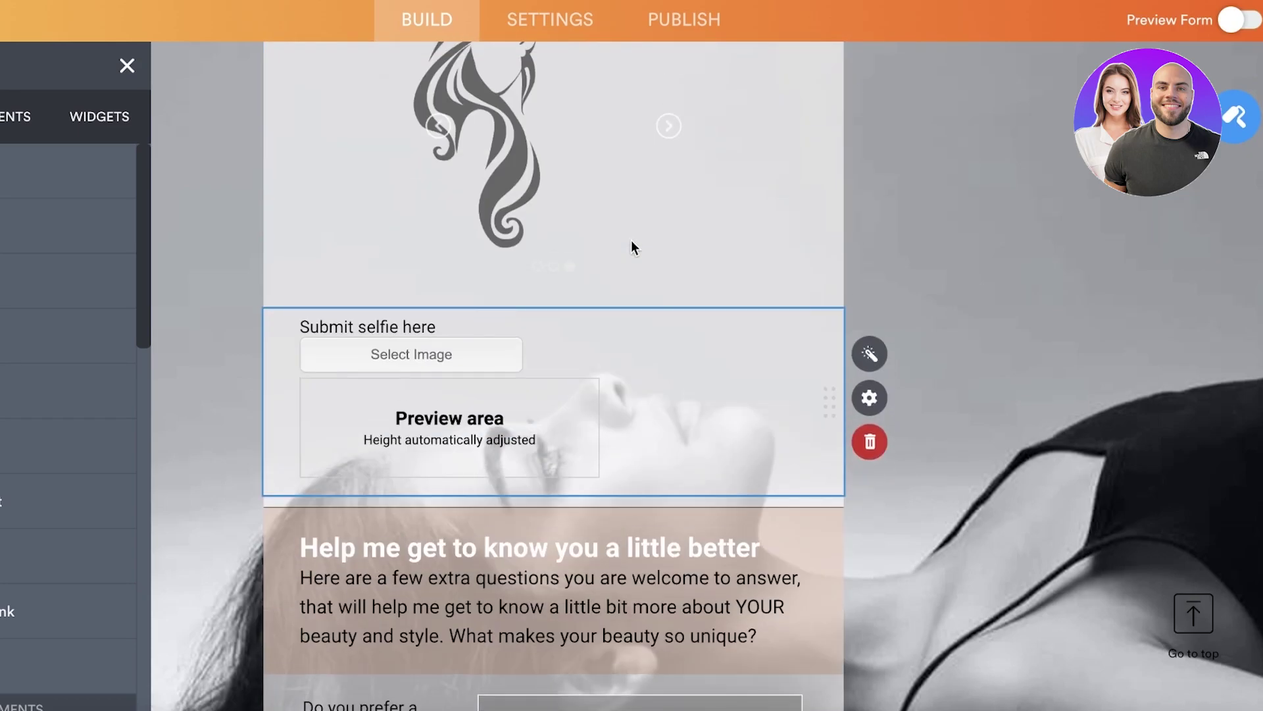
pyautogui.scroll(5, 630, 244)
pyautogui.scroll(-10, 632, 248)
pyautogui.scroll(14, 634, 247)
pyautogui.scroll(3, 637, 248)
pyautogui.scroll(-14, 636, 248)
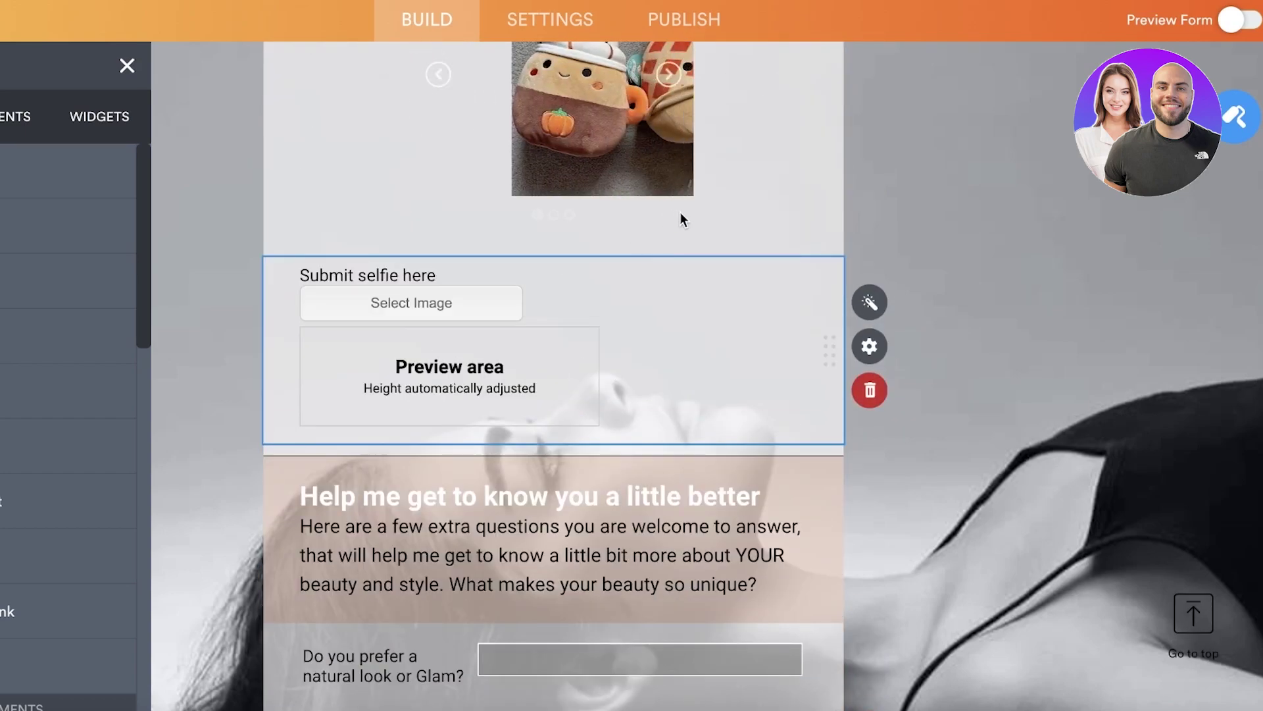
# Check the image slider's size, required and duplicate options in its question properties and close them
pyautogui.click(681, 217)
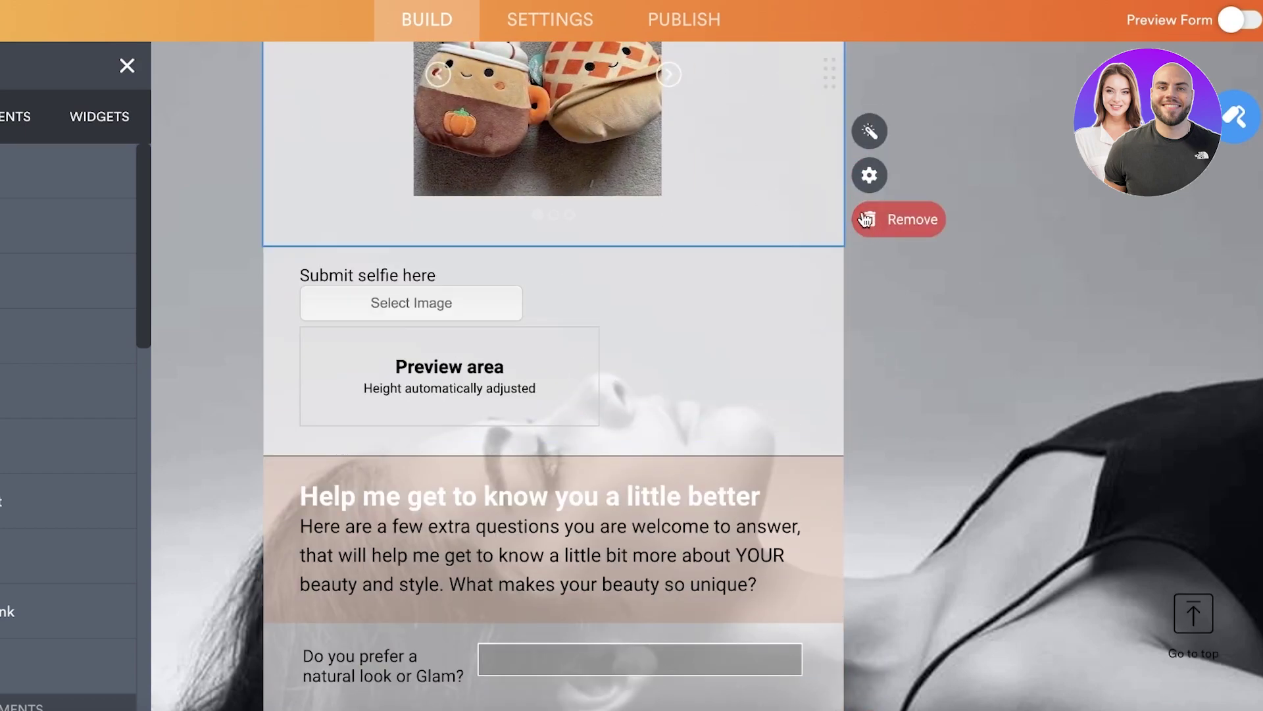
pyautogui.click(869, 176)
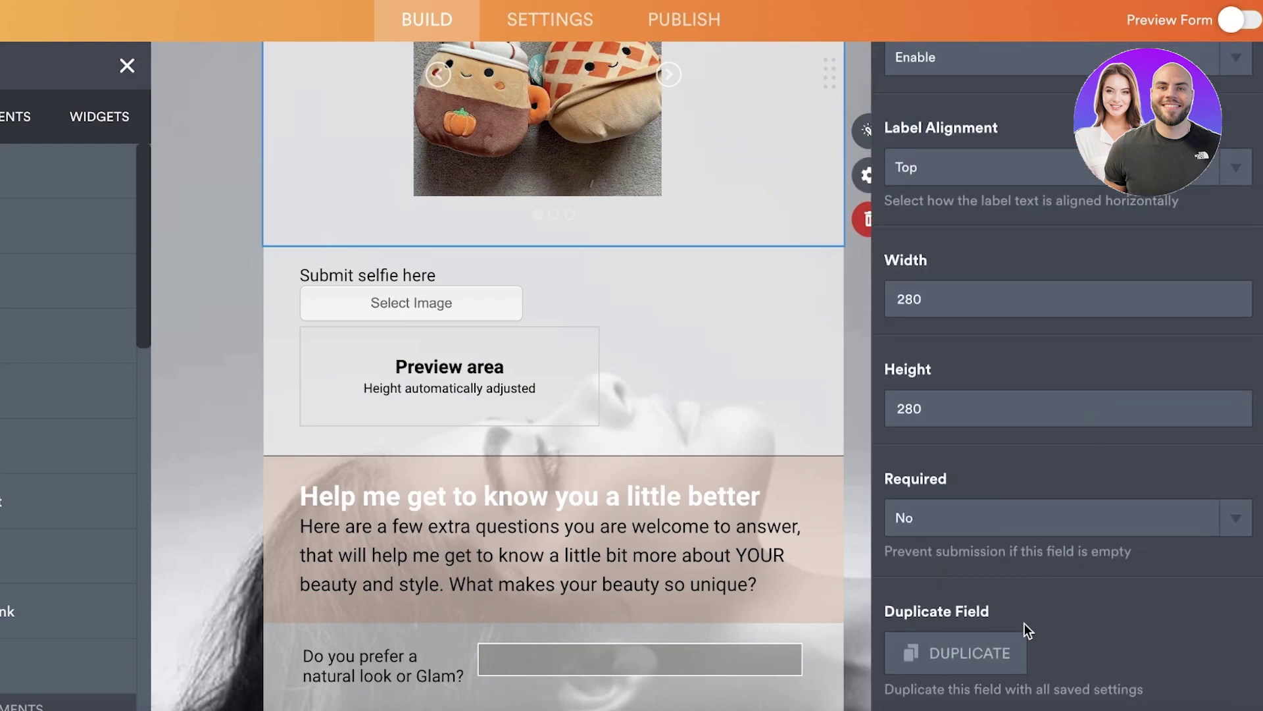
pyautogui.scroll(4, 1027, 614)
pyautogui.click(1242, 64)
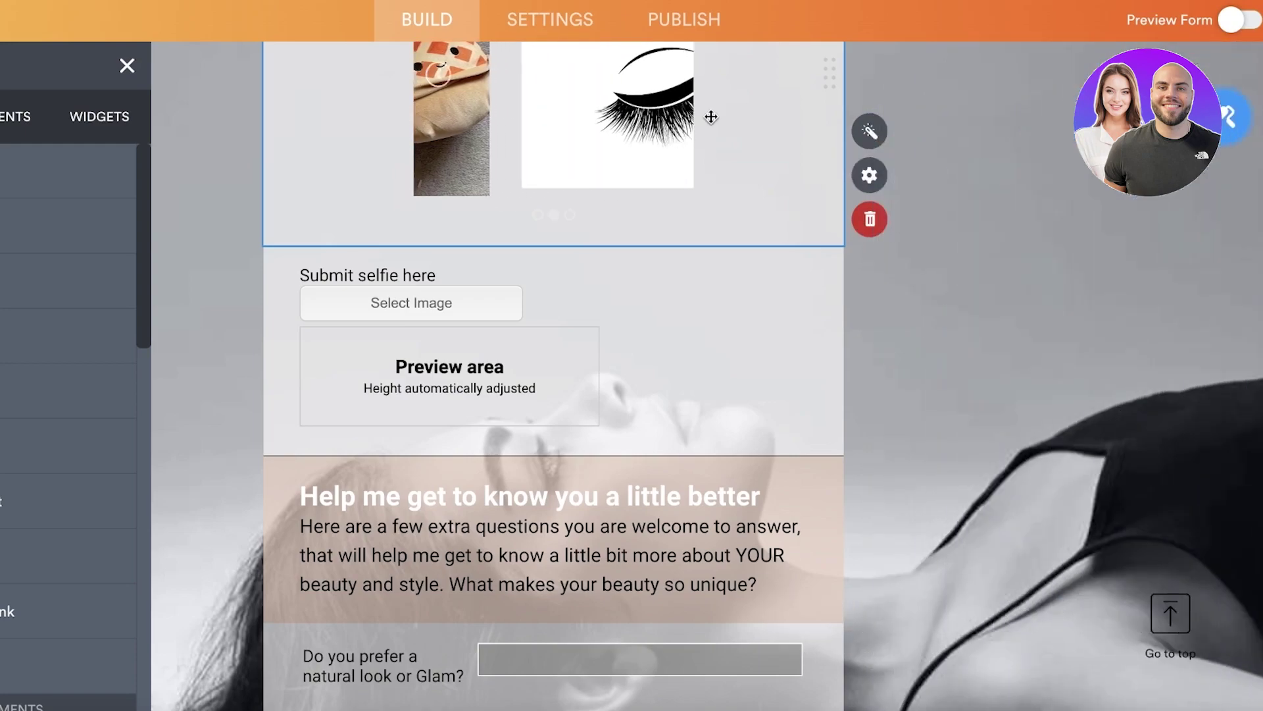
# Look over the duplicated image sliders and the remaining form questions down to the submit button
pyautogui.scroll(-5, 707, 555)
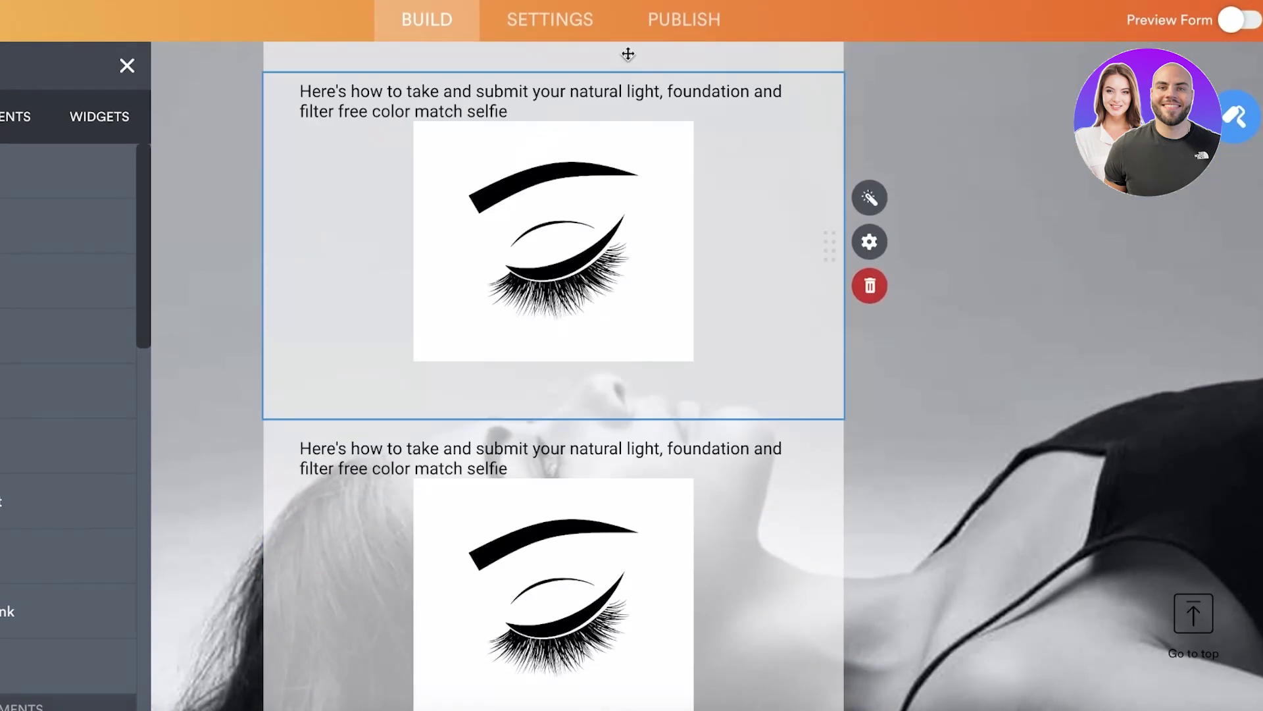
pyautogui.scroll(-8, 386, 310)
pyautogui.scroll(-3, 65, 367)
pyautogui.scroll(-15, 903, 329)
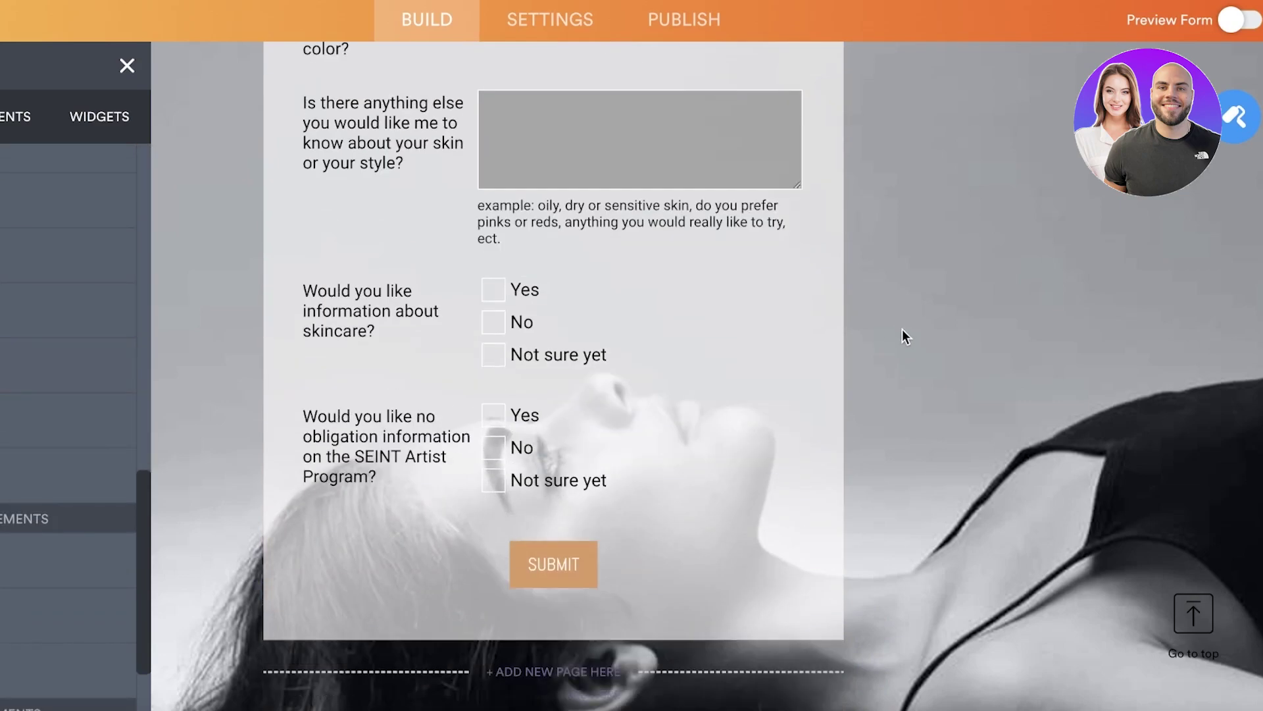
pyautogui.scroll(12, 747, 357)
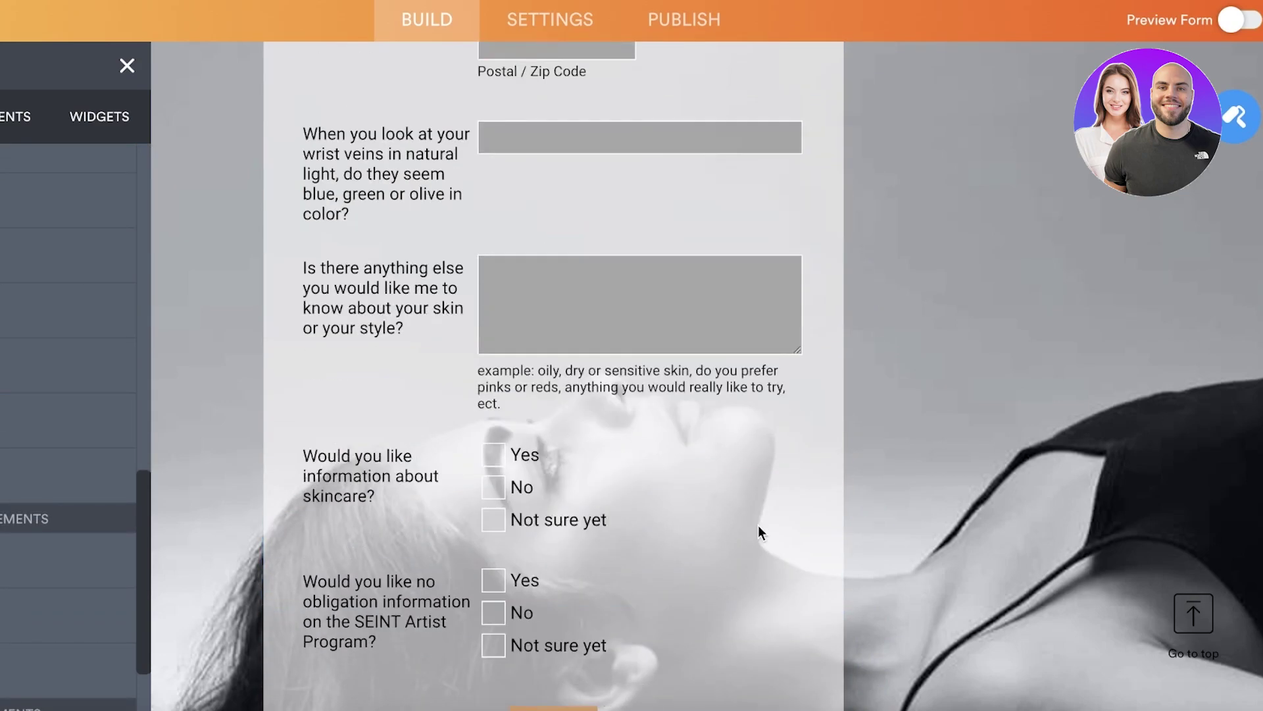
pyautogui.scroll(-1, 733, 472)
pyautogui.scroll(12, 730, 467)
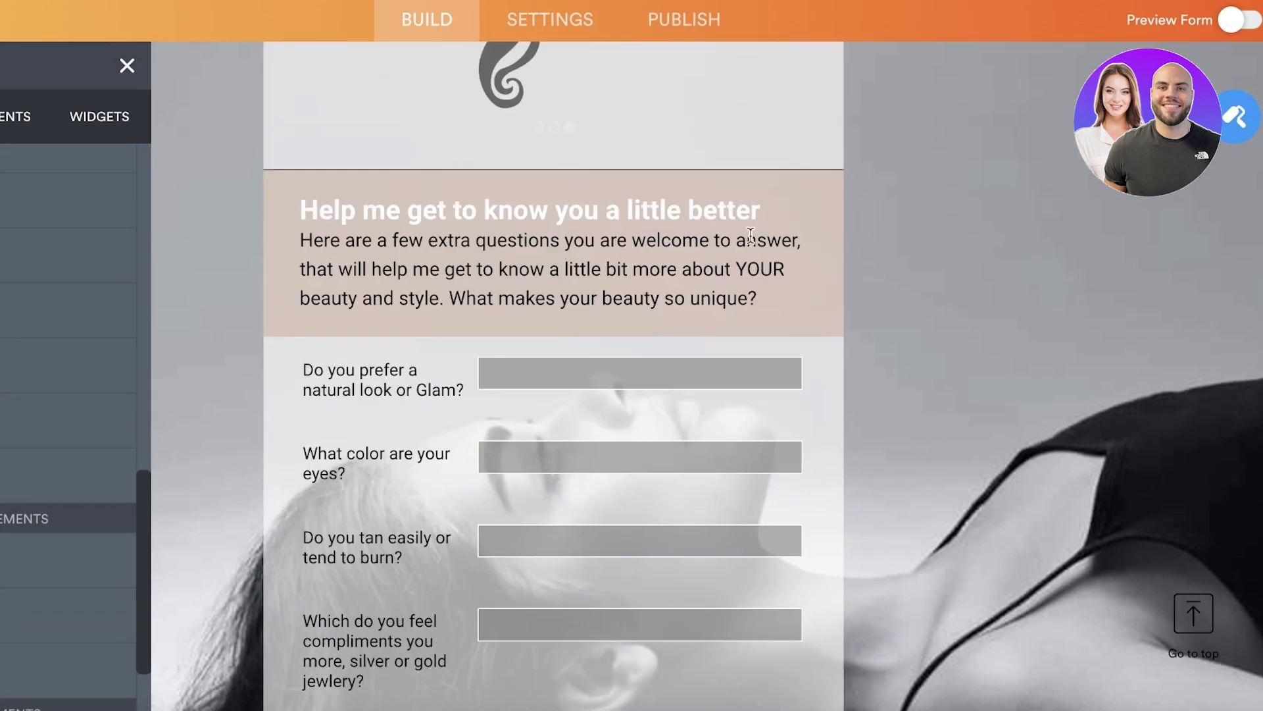
# Check the general question properties and field details of the image slider above the "Help me get to know you" heading, then close them
pyautogui.click(867, 87)
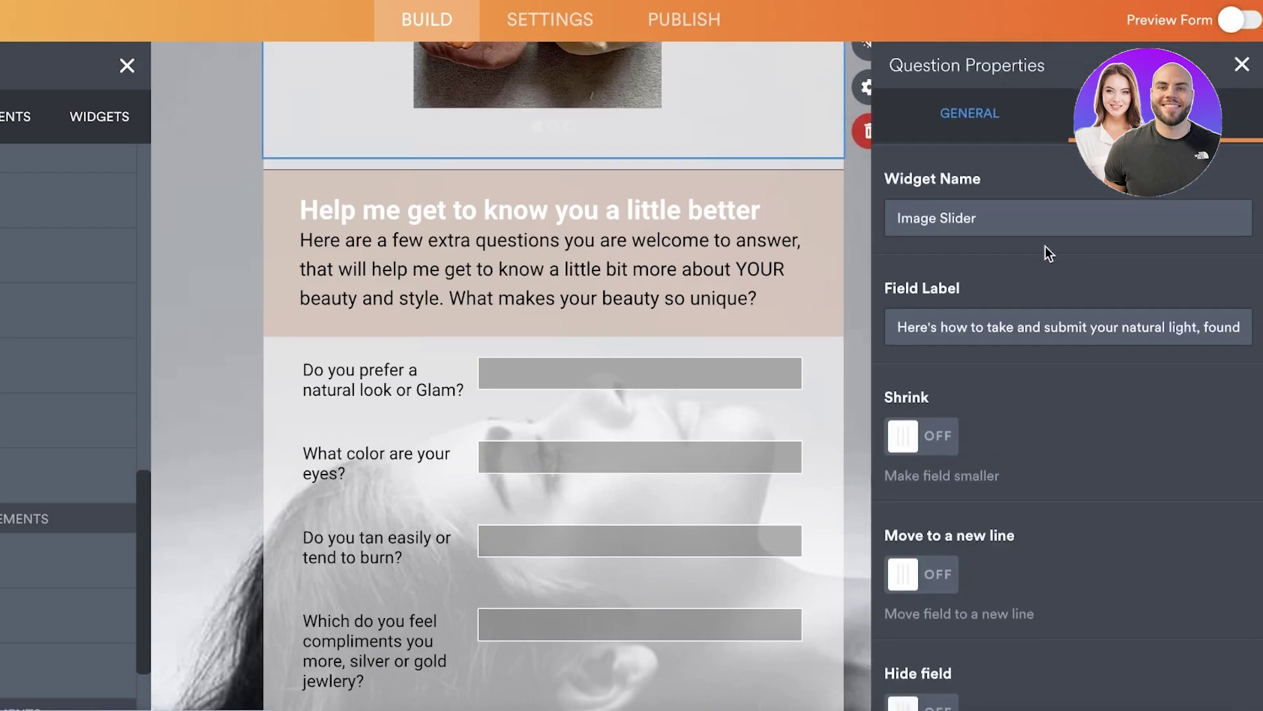
pyautogui.doubleClick(1048, 652)
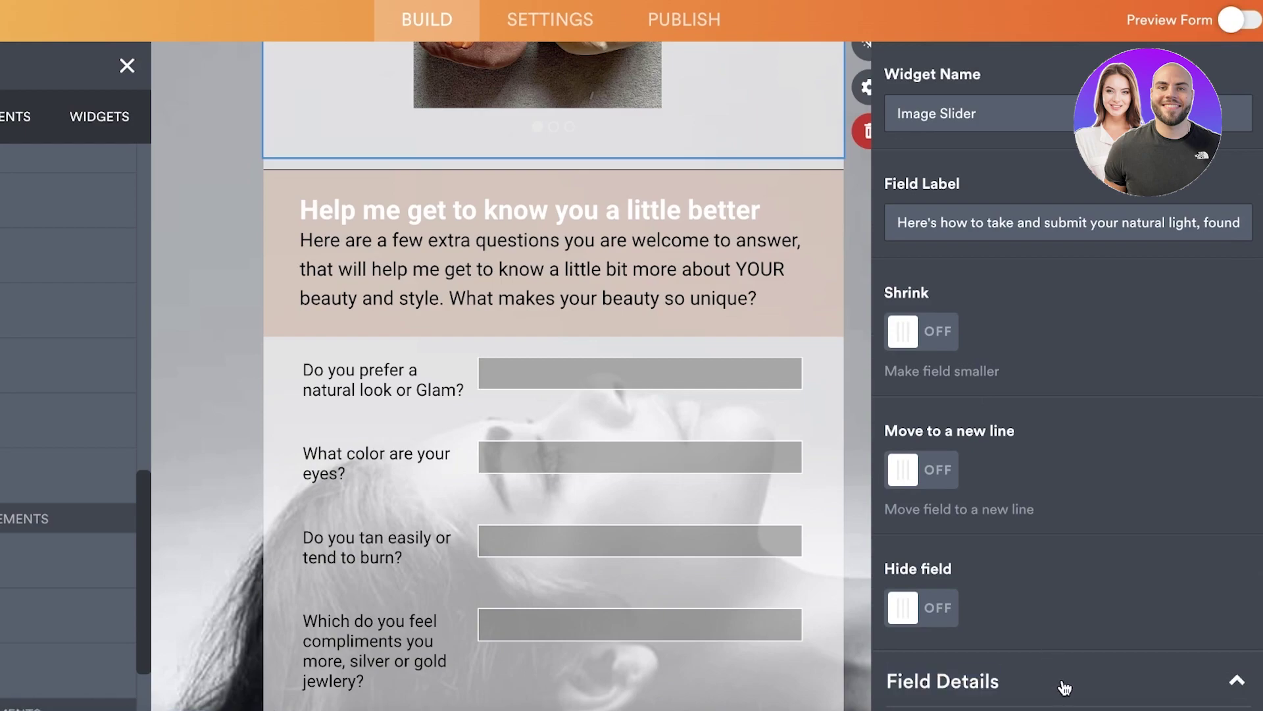
pyautogui.scroll(8, 525, 301)
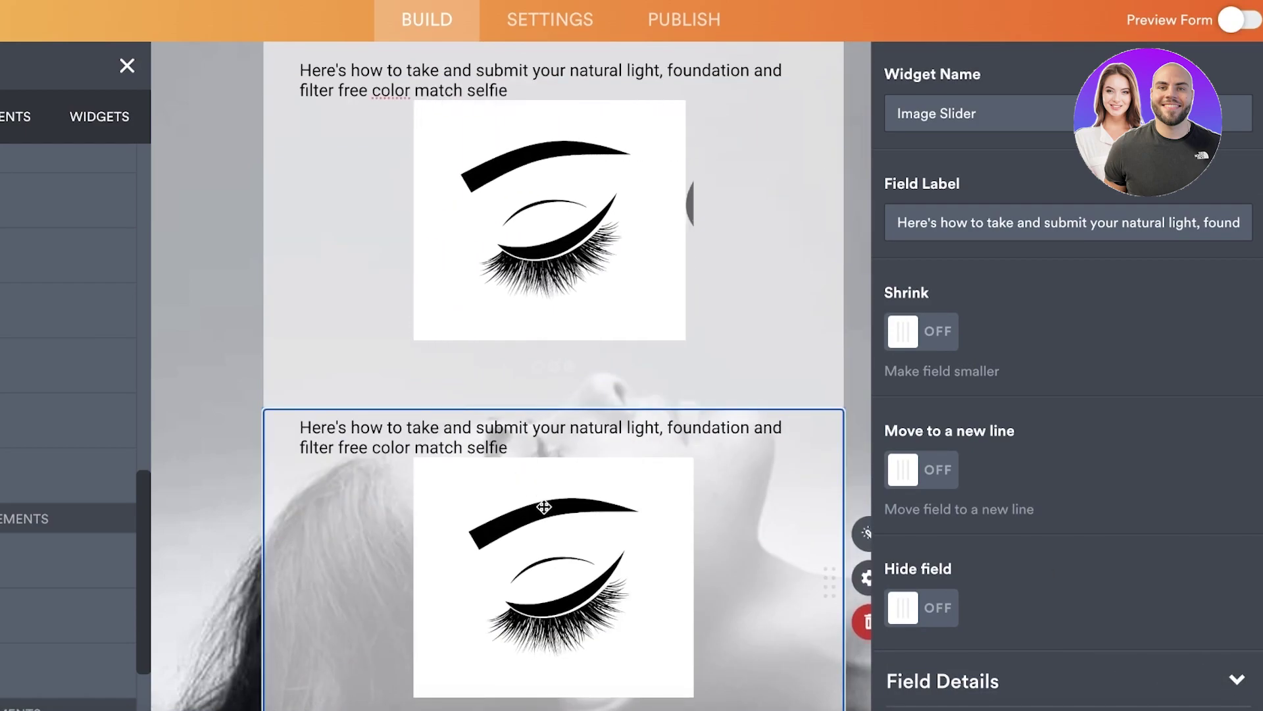
pyautogui.click(613, 337)
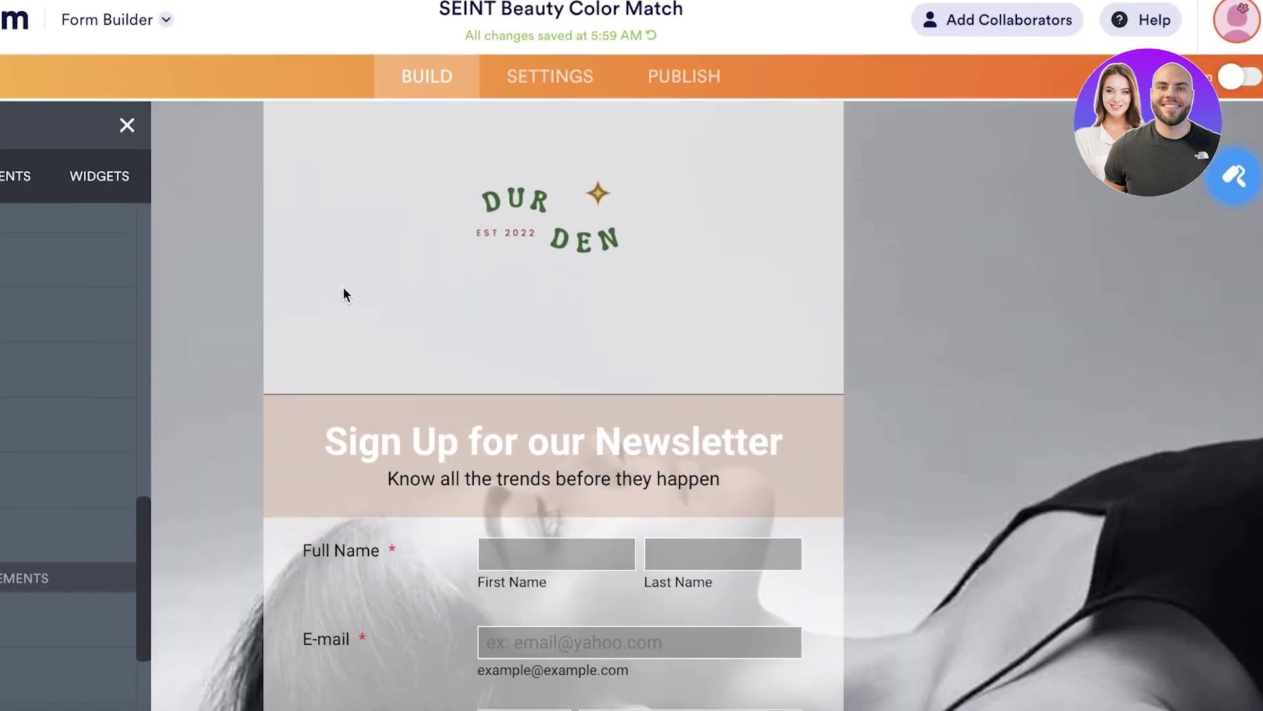
# Remove the selfie upload field, the image slider, the silver or gold jewelry question and the address field from the form
pyautogui.scroll(-3, 345, 291)
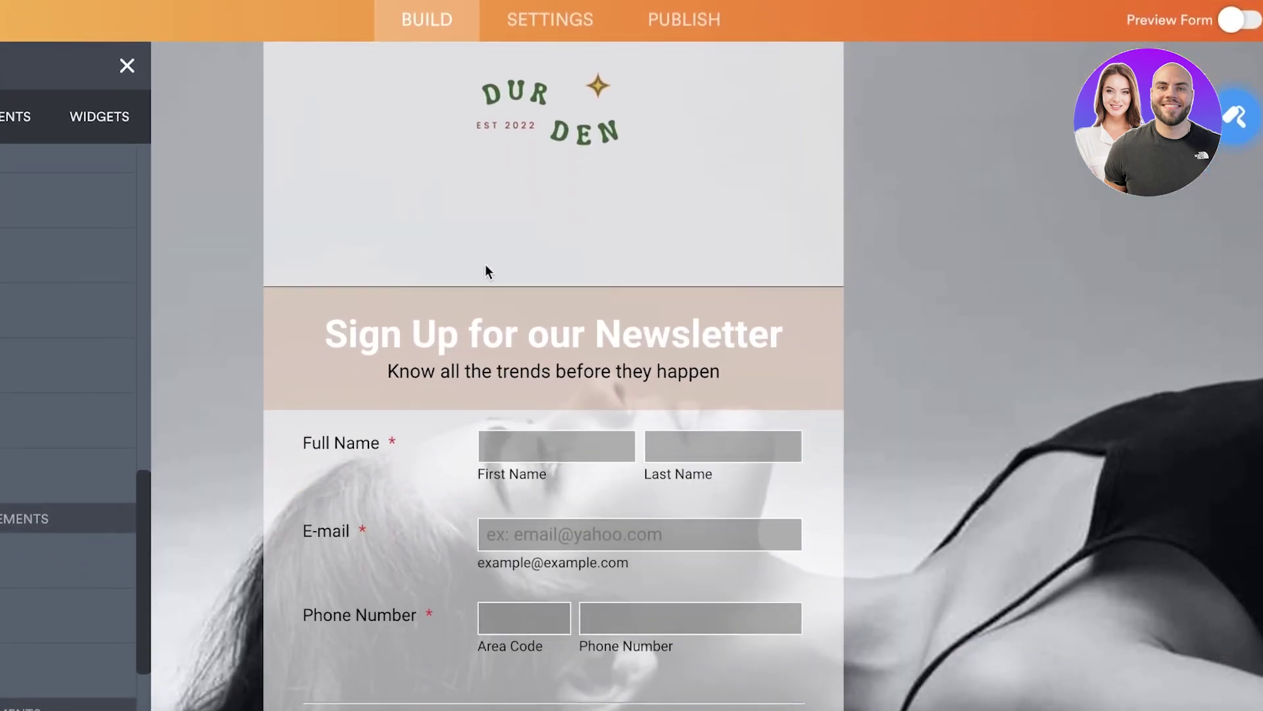
pyautogui.scroll(-3, 669, 658)
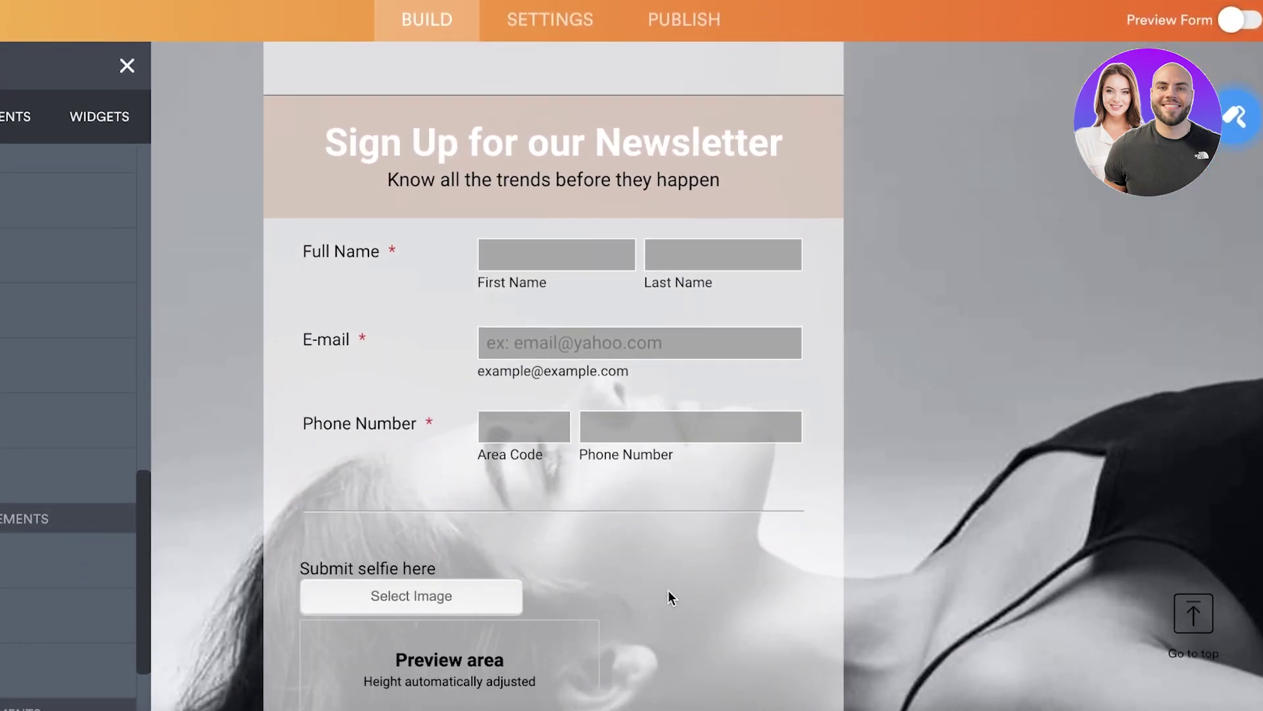
pyautogui.scroll(-8, 660, 550)
pyautogui.scroll(4, 722, 336)
pyautogui.click(722, 333)
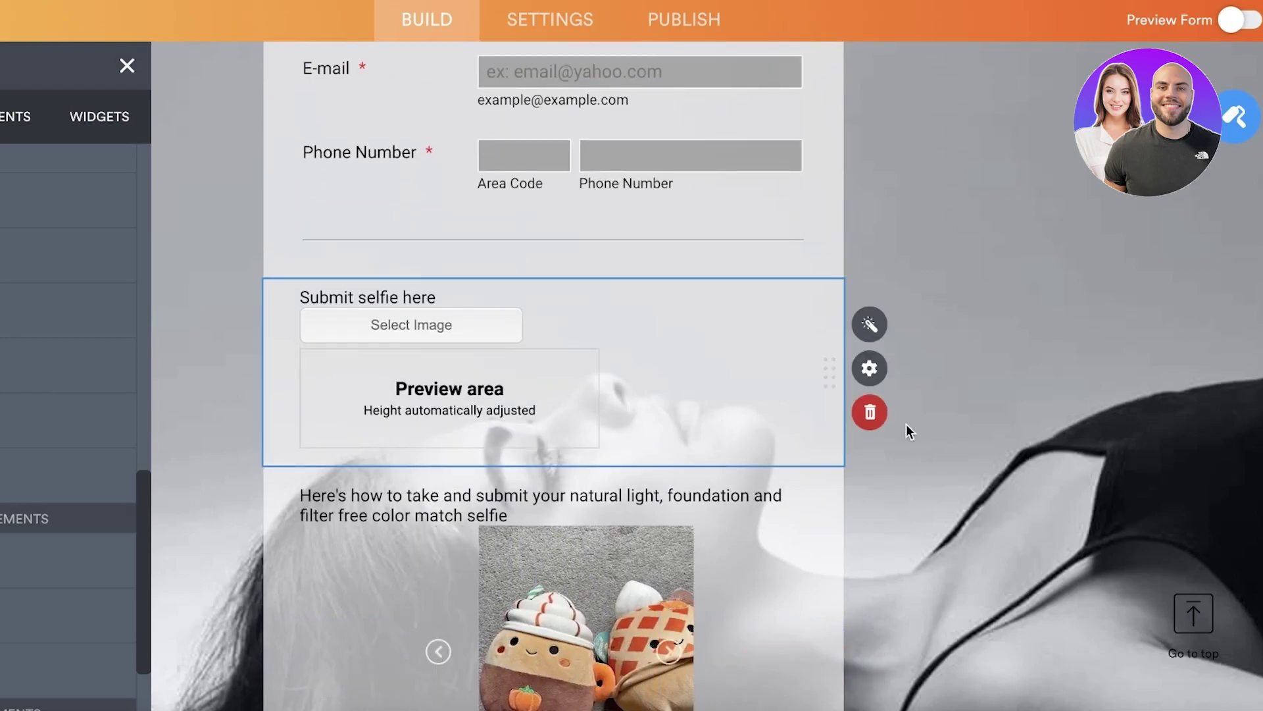
pyautogui.scroll(-10, 812, 391)
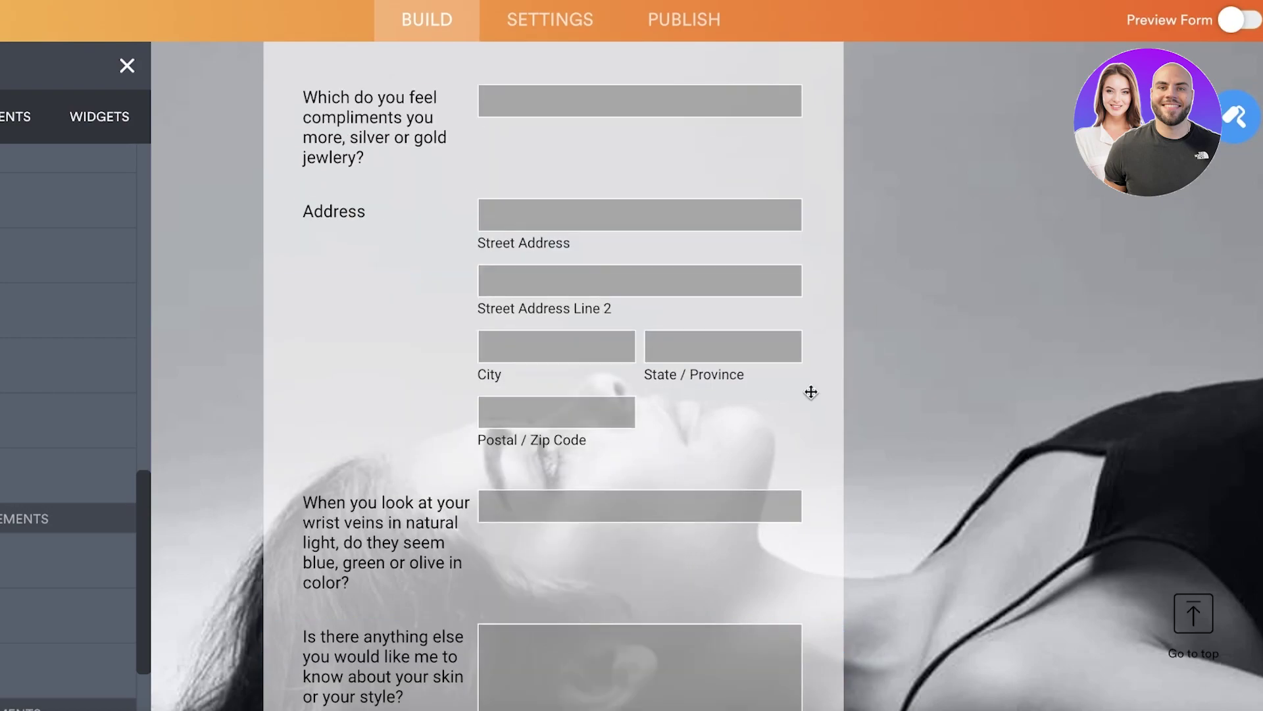
pyautogui.scroll(4, 811, 392)
pyautogui.click(810, 392)
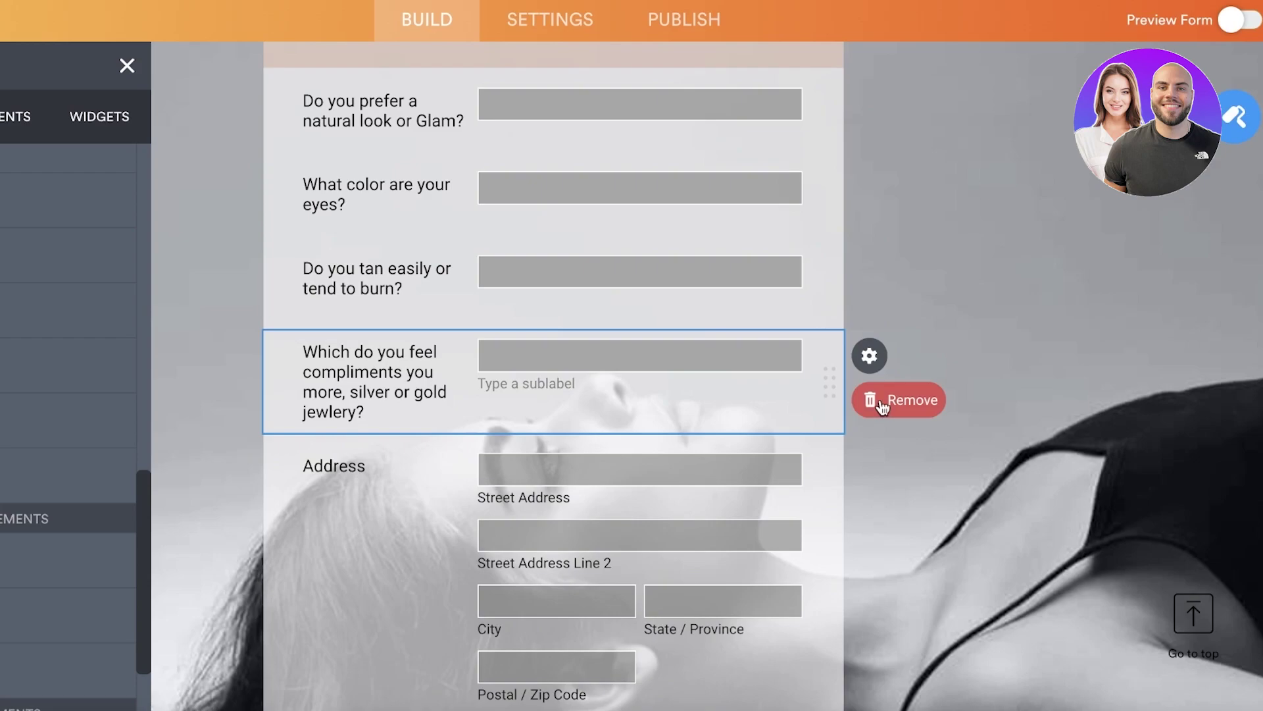
pyautogui.click(881, 401)
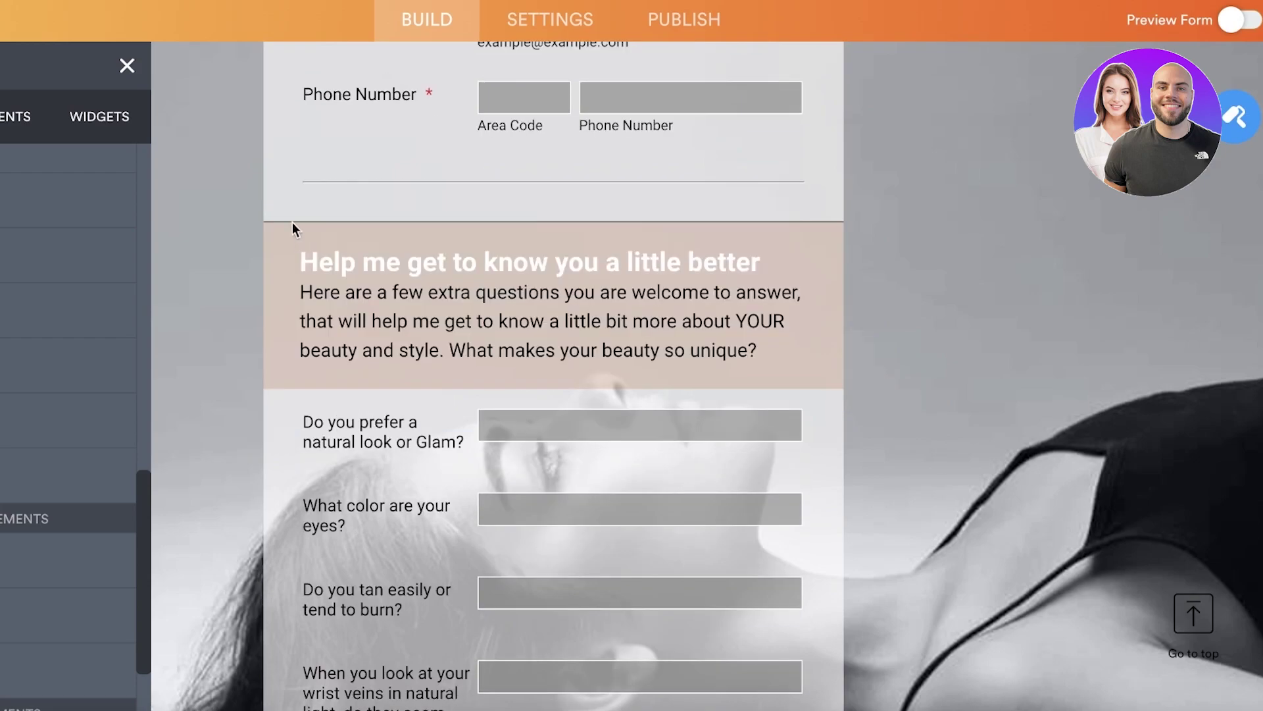
# Delete the "Help me get to know you a little better" heading and the natural look or glam question
pyautogui.scroll(-3, 292, 223)
pyautogui.scroll(3, 541, 177)
pyautogui.click(382, 258)
pyautogui.rightClick(500, 264)
pyautogui.click(529, 572)
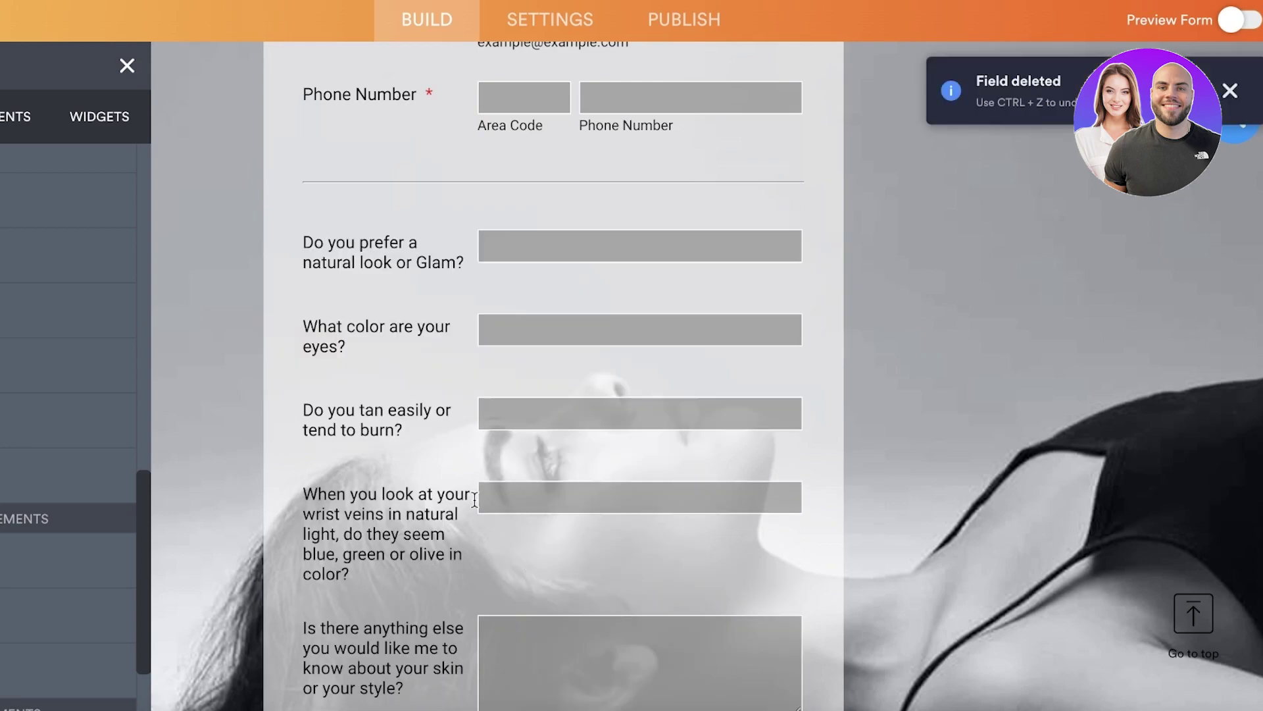
pyautogui.click(389, 273)
pyautogui.rightClick(388, 273)
pyautogui.click(448, 632)
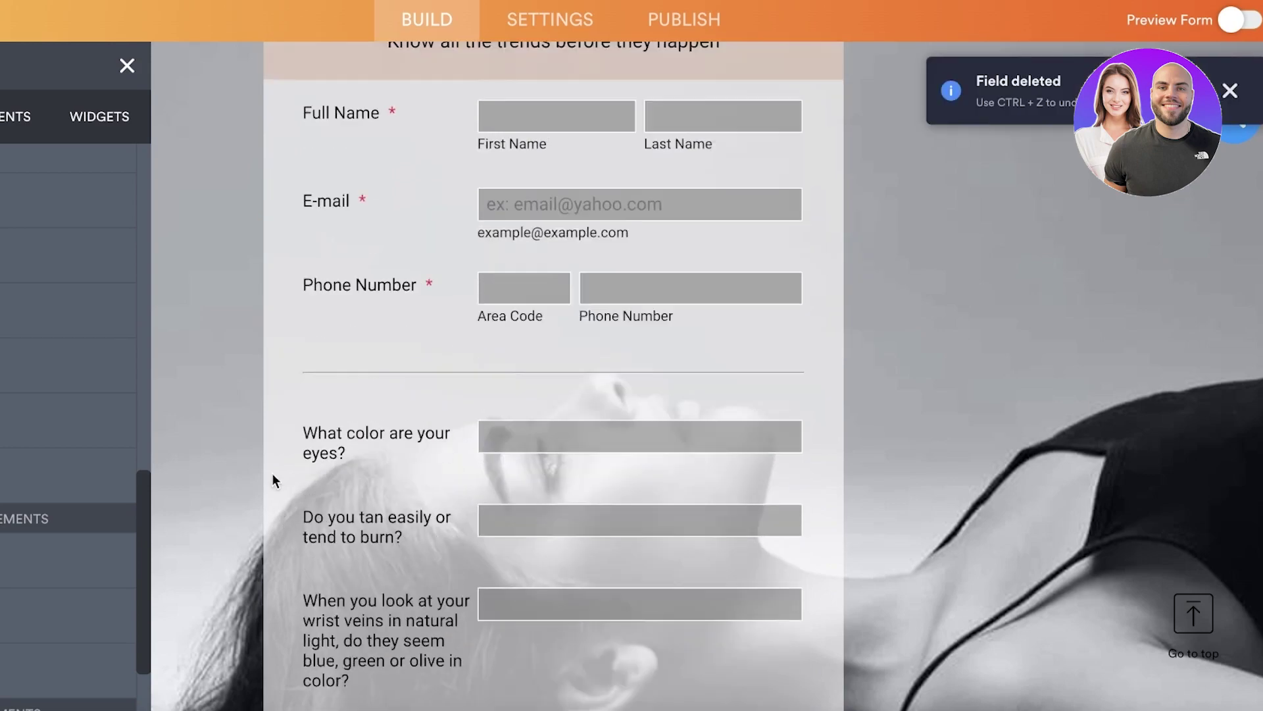
pyautogui.click(1231, 91)
pyautogui.scroll(-8, 233, 333)
pyautogui.scroll(7, 250, 316)
pyautogui.scroll(-7, 306, 230)
pyautogui.scroll(4, 296, 164)
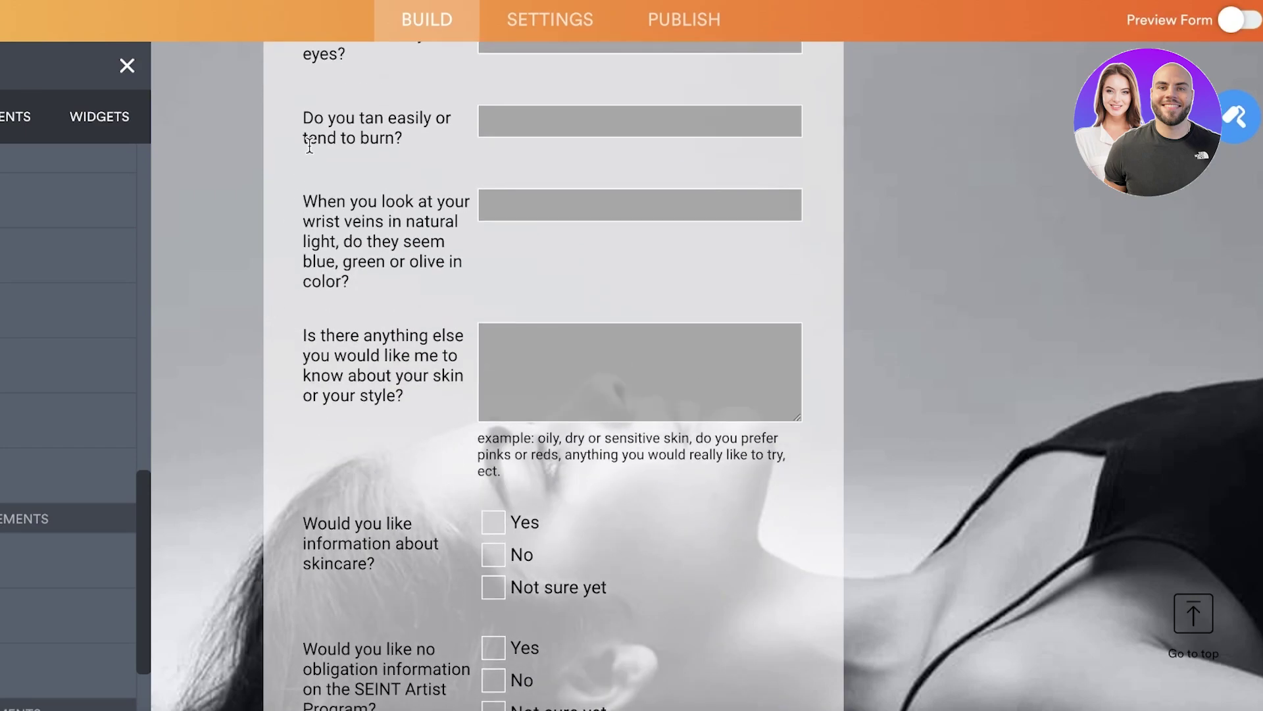
pyautogui.moveTo(301, 228); pyautogui.dragTo(378, 341)
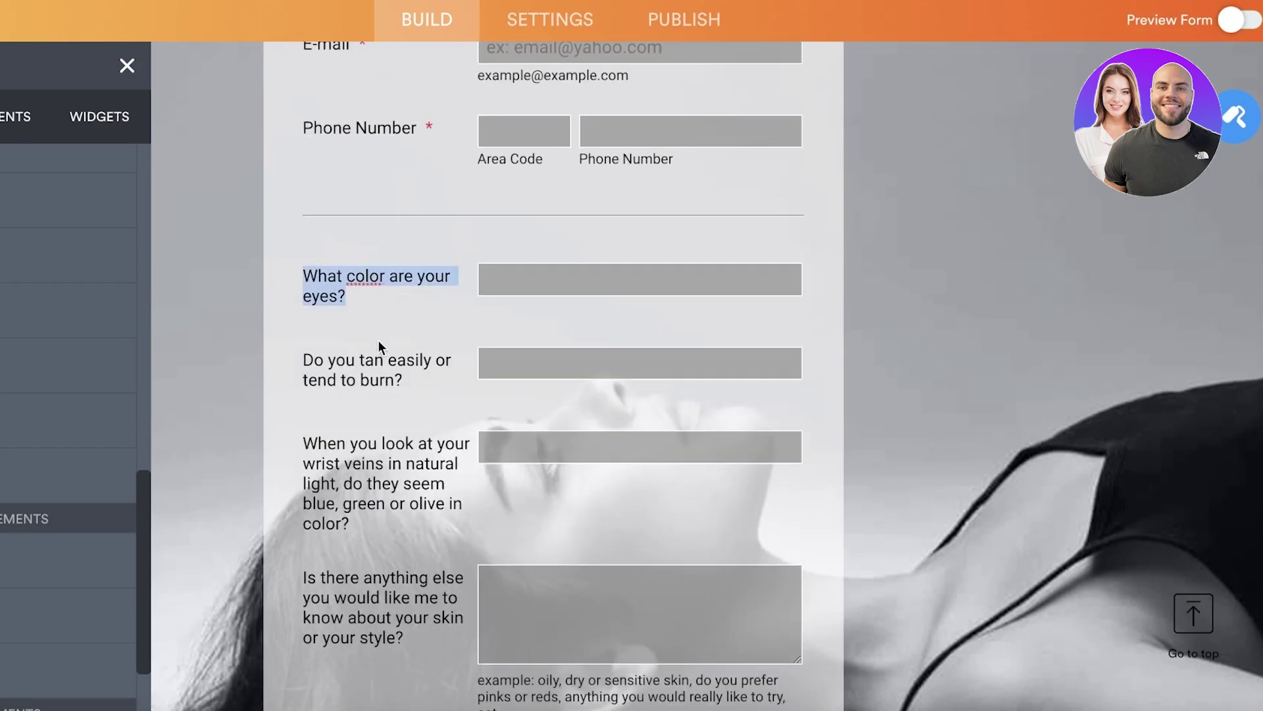
pyautogui.click(342, 279)
pyautogui.rightClick(784, 305)
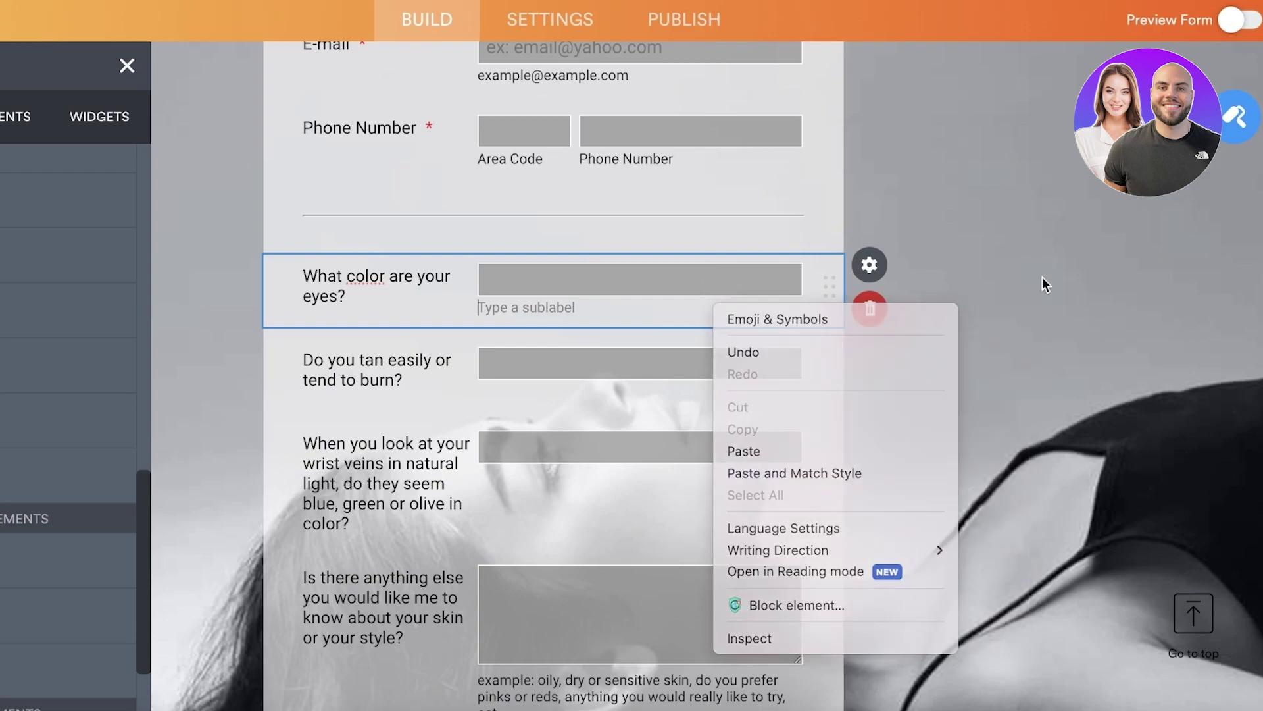
pyautogui.click(1042, 278)
# Delete the wrist vein color question and the eye color question from the form
pyautogui.rightClick(785, 445)
pyautogui.click(845, 632)
pyautogui.rightClick(748, 264)
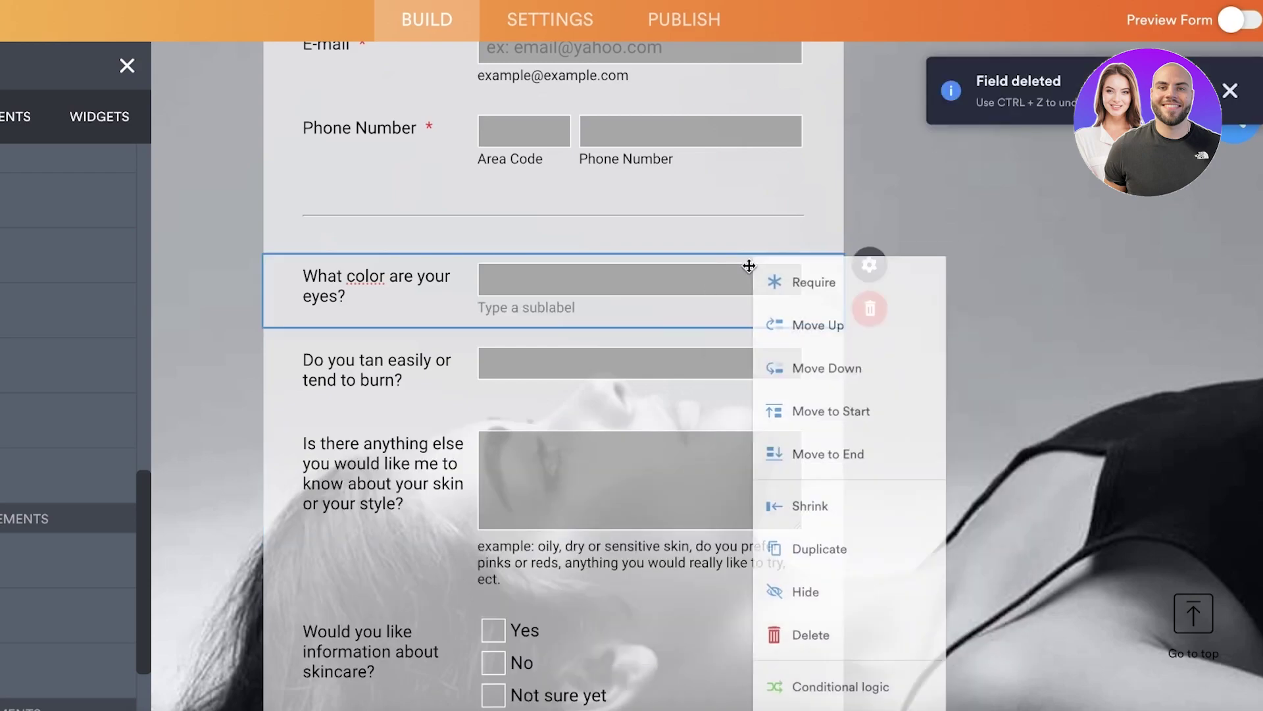
pyautogui.click(826, 632)
# Delete the question about tanning or burning and the "Is there anything else" skin and style question
pyautogui.rightClick(711, 273)
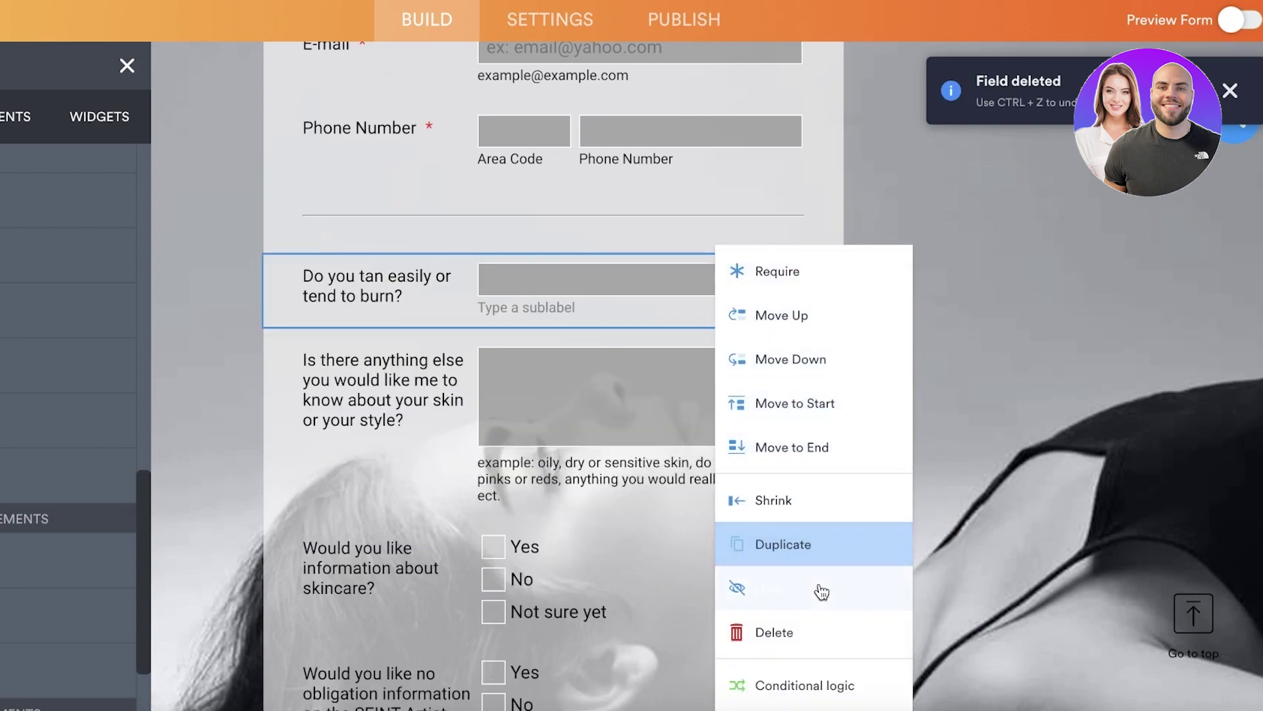
pyautogui.click(798, 629)
pyautogui.rightClick(767, 275)
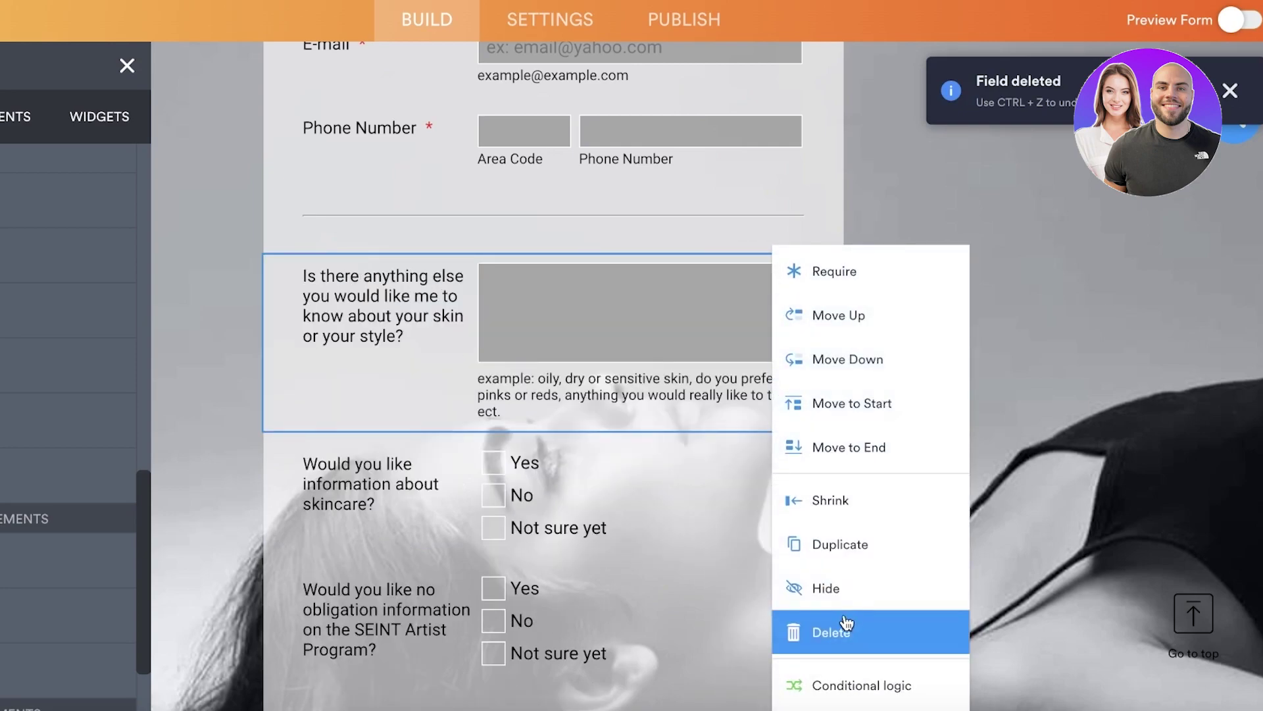
pyautogui.click(845, 622)
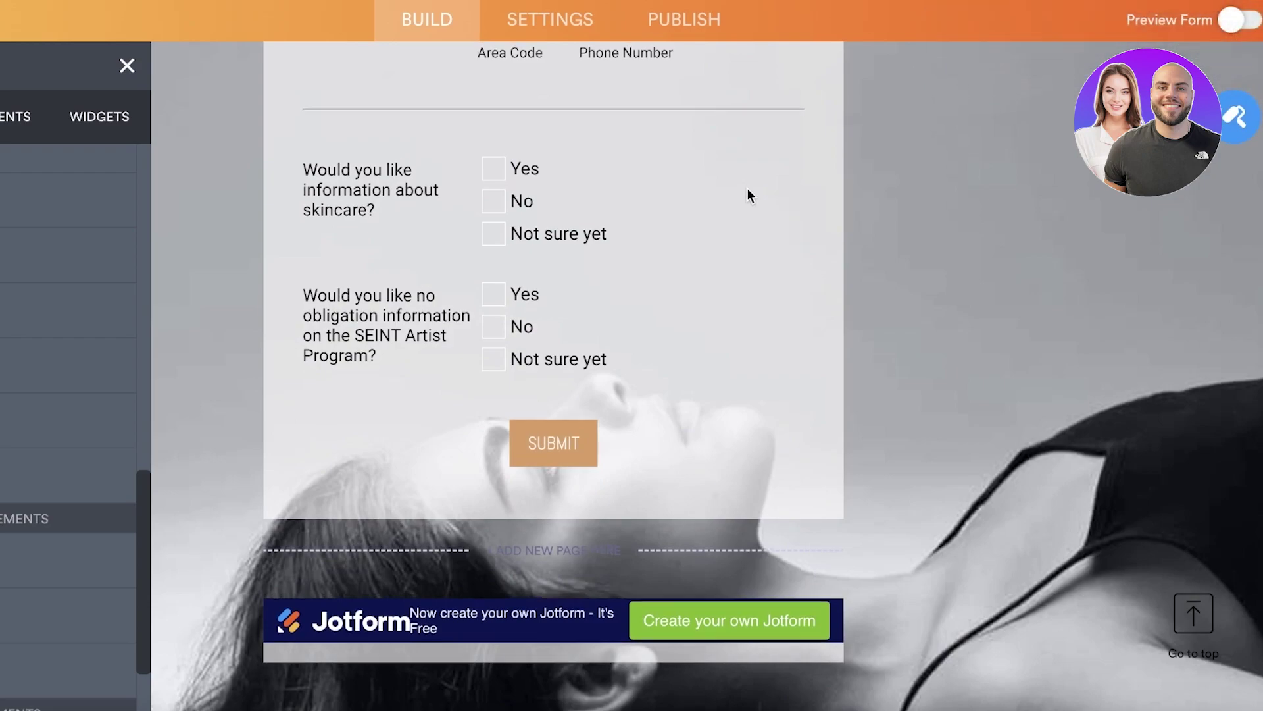
# Browse the basic, payment and widget form elements that can be added to the form
pyautogui.scroll(2, 748, 189)
pyautogui.scroll(10, 569, 282)
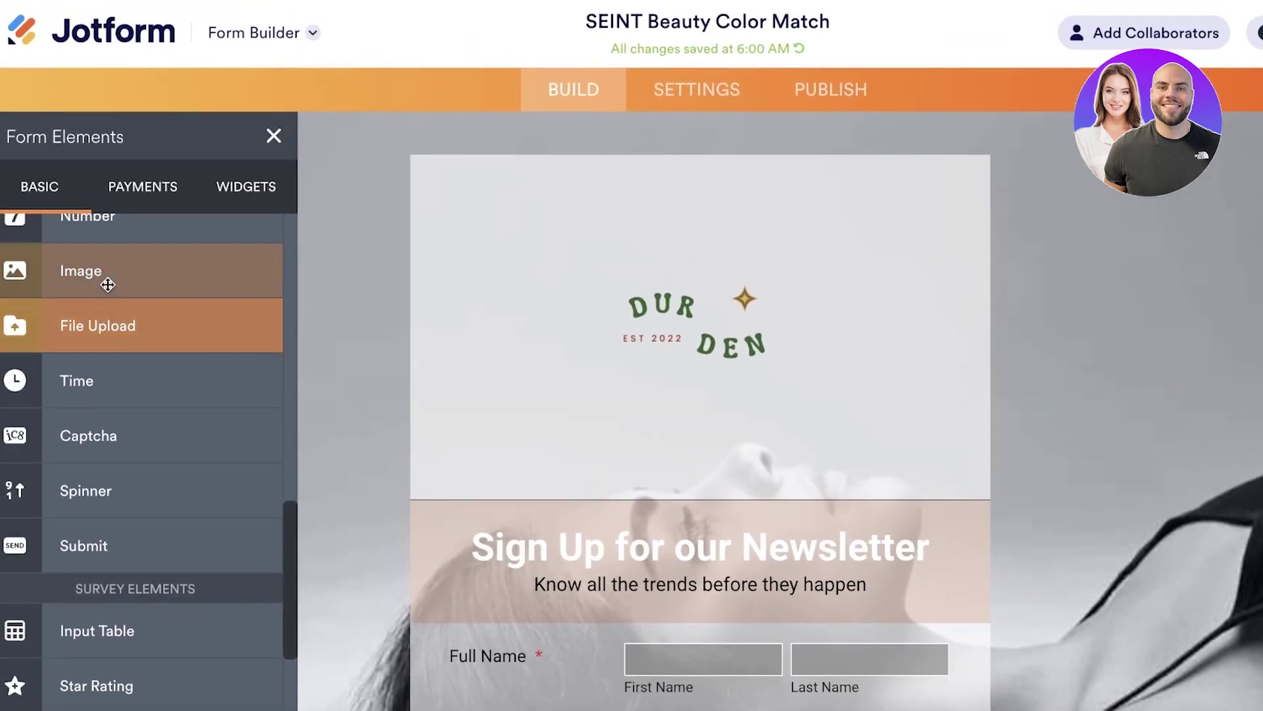
pyautogui.scroll(10, 108, 284)
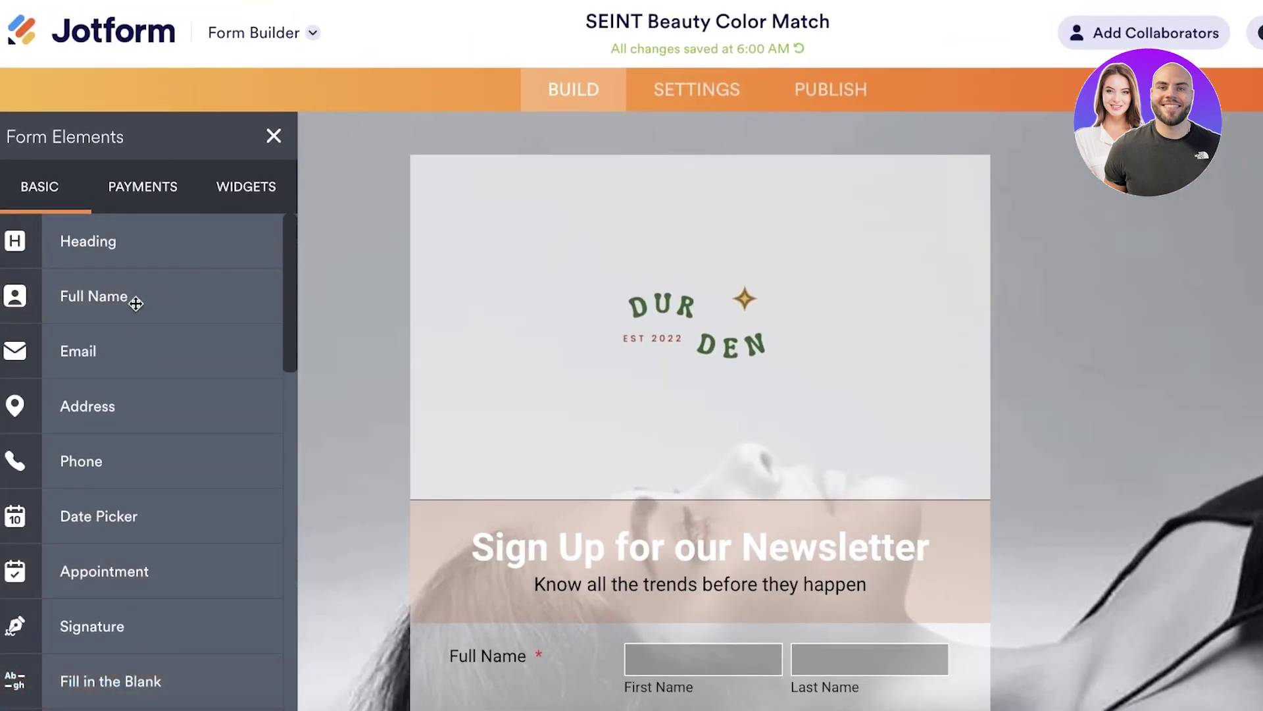
pyautogui.scroll(-1, 114, 301)
pyautogui.scroll(-10, 112, 300)
pyautogui.scroll(8, 111, 301)
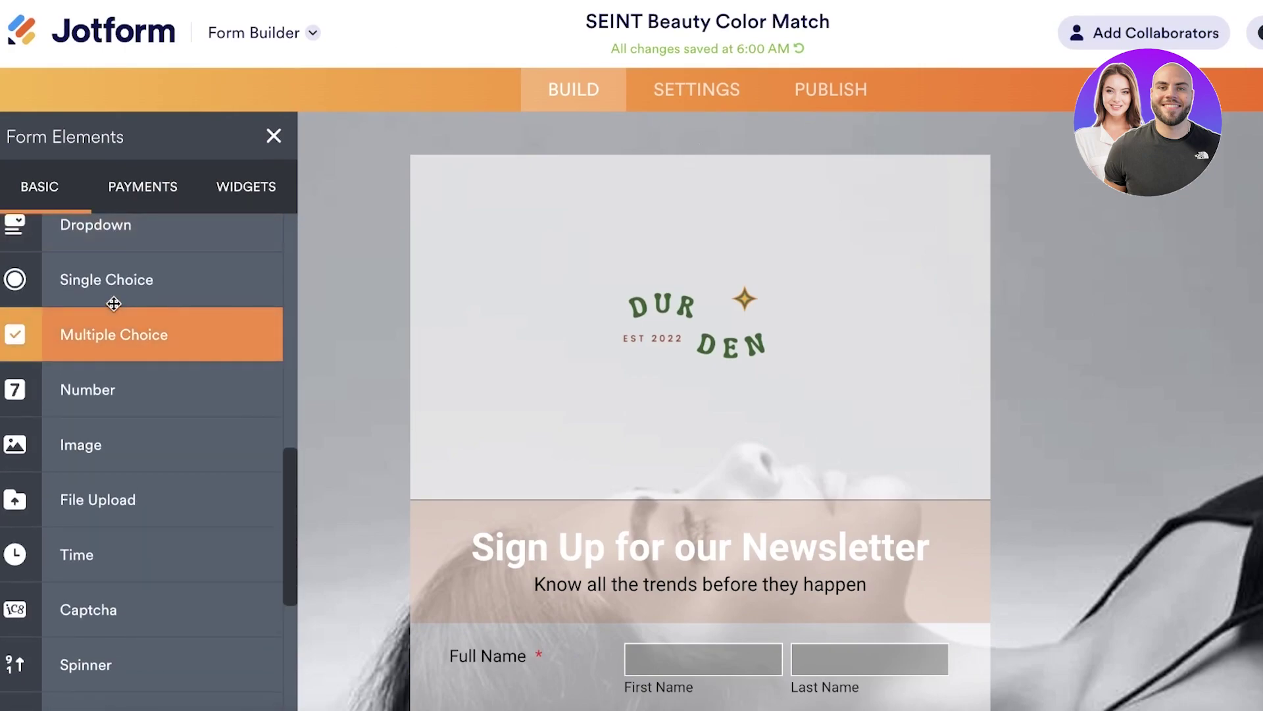
pyautogui.click(129, 197)
pyautogui.click(277, 195)
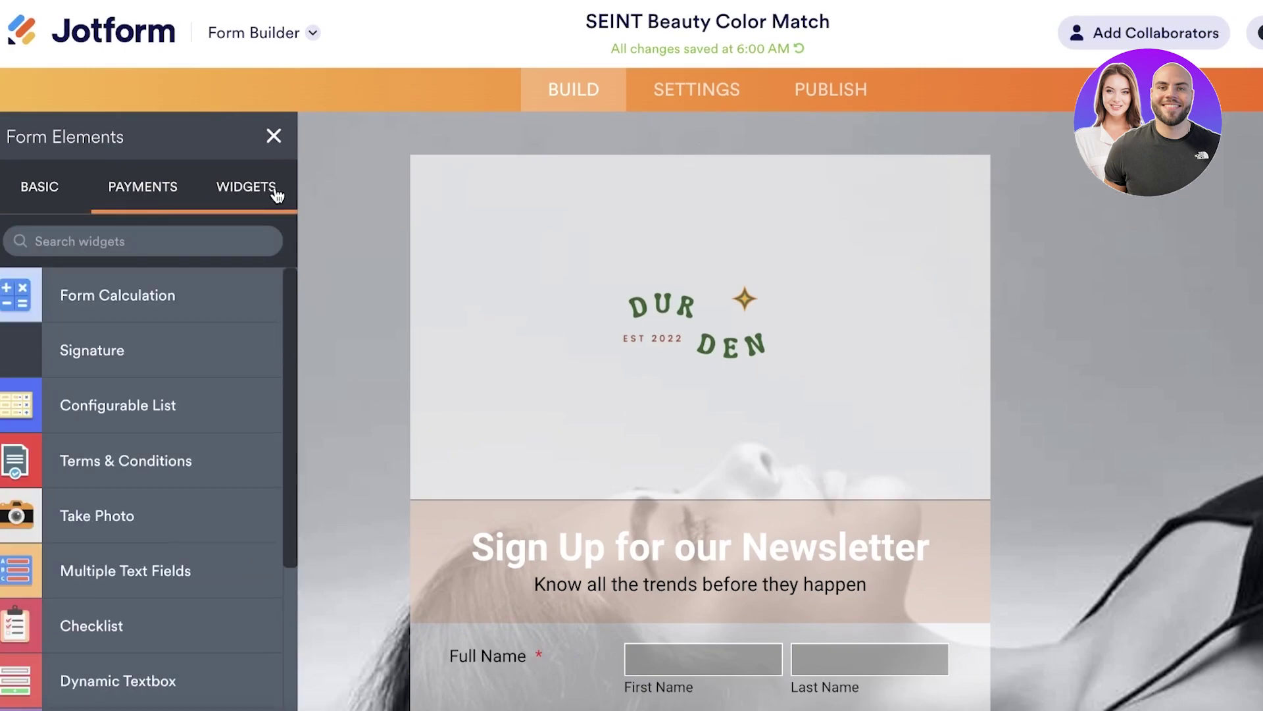
pyautogui.click(18, 212)
pyautogui.scroll(-10, 1000, 300)
pyautogui.scroll(6, 965, 303)
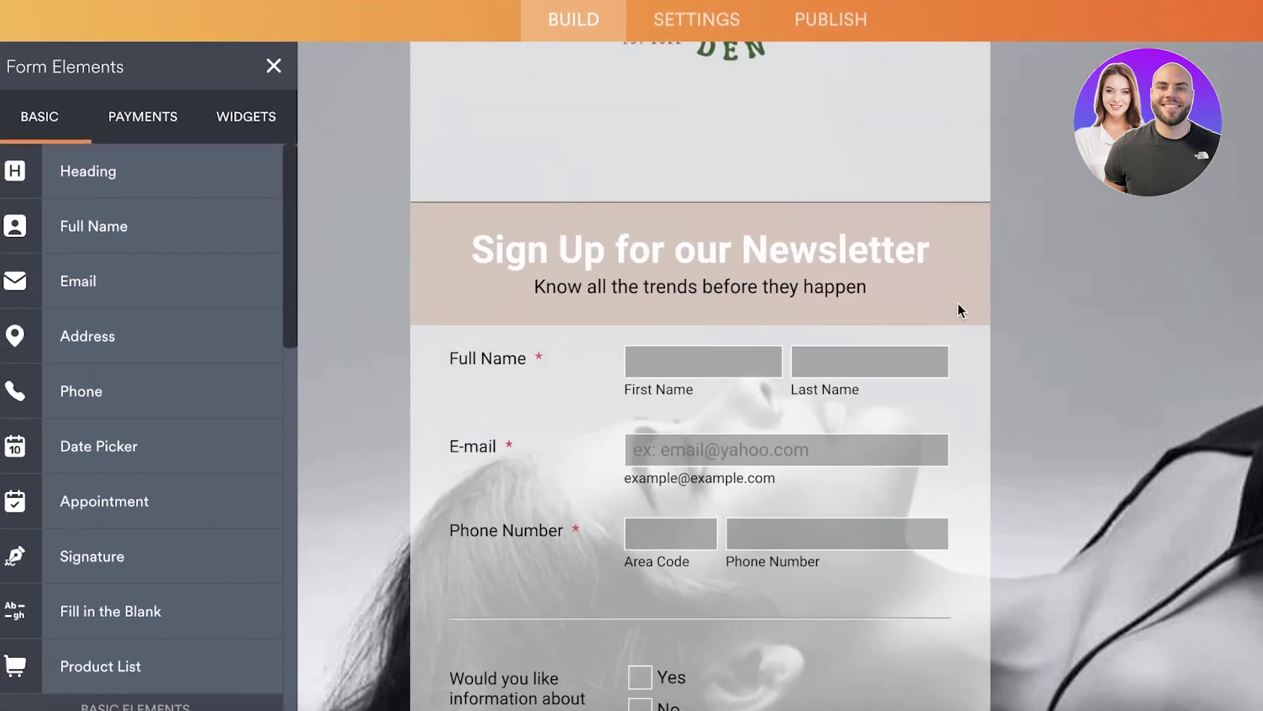
# Review the trimmed newsletter form from the logo and contact fields down to the two remaining multiple-choice questions
pyautogui.scroll(-5, 932, 306)
pyautogui.scroll(5, 849, 550)
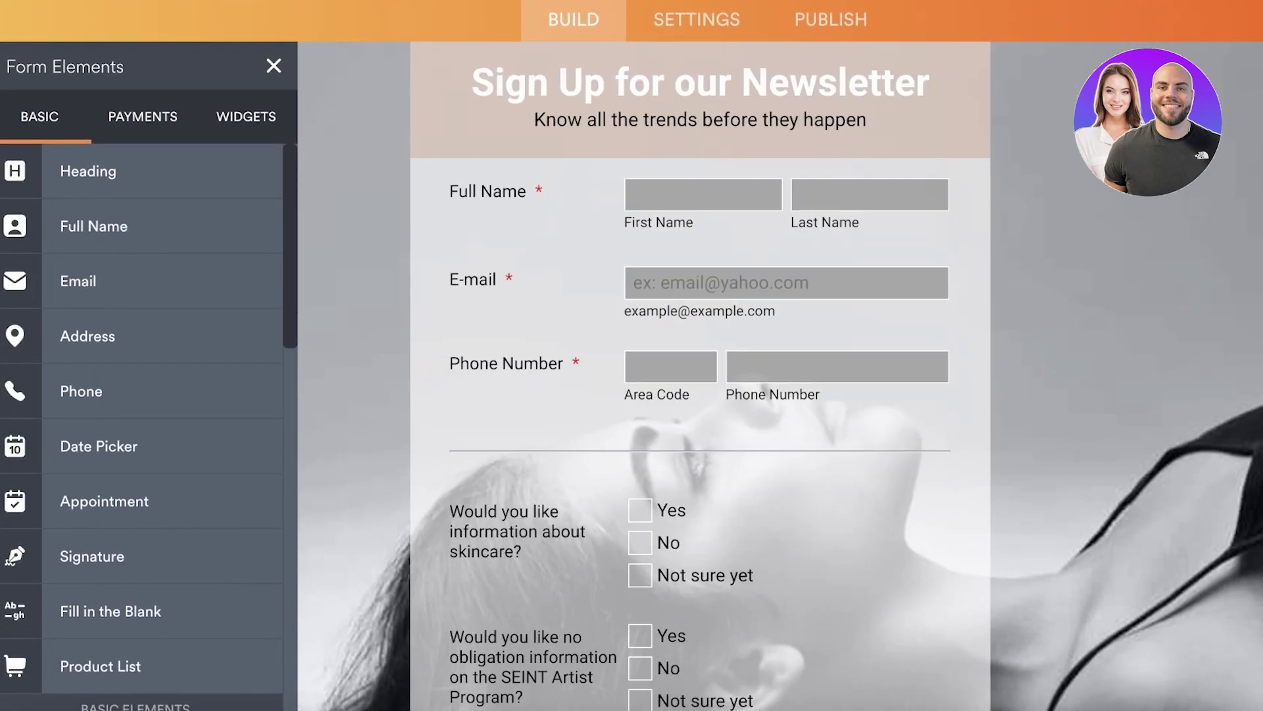
pyautogui.scroll(-5, 849, 551)
pyautogui.scroll(4, 743, 474)
pyautogui.scroll(-4, 717, 429)
pyautogui.scroll(12, 657, 203)
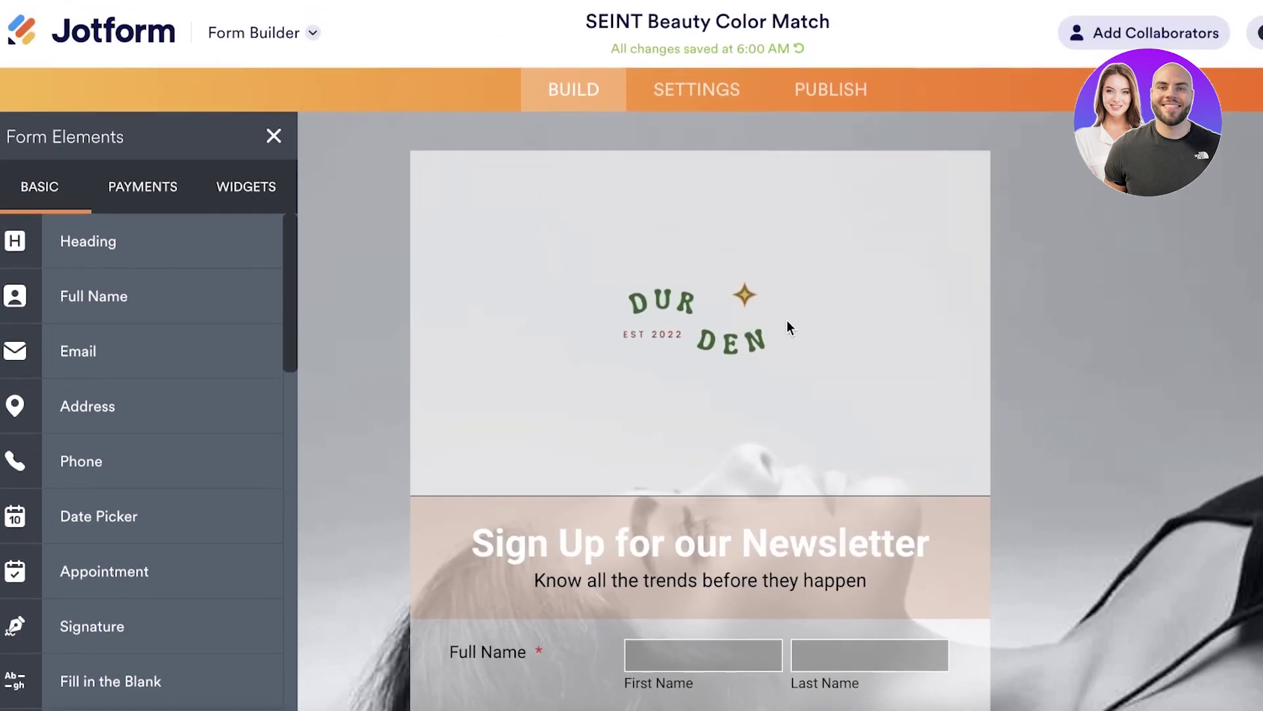
# Rename the form to "Durden Registration" in the form settings
pyautogui.click(720, 92)
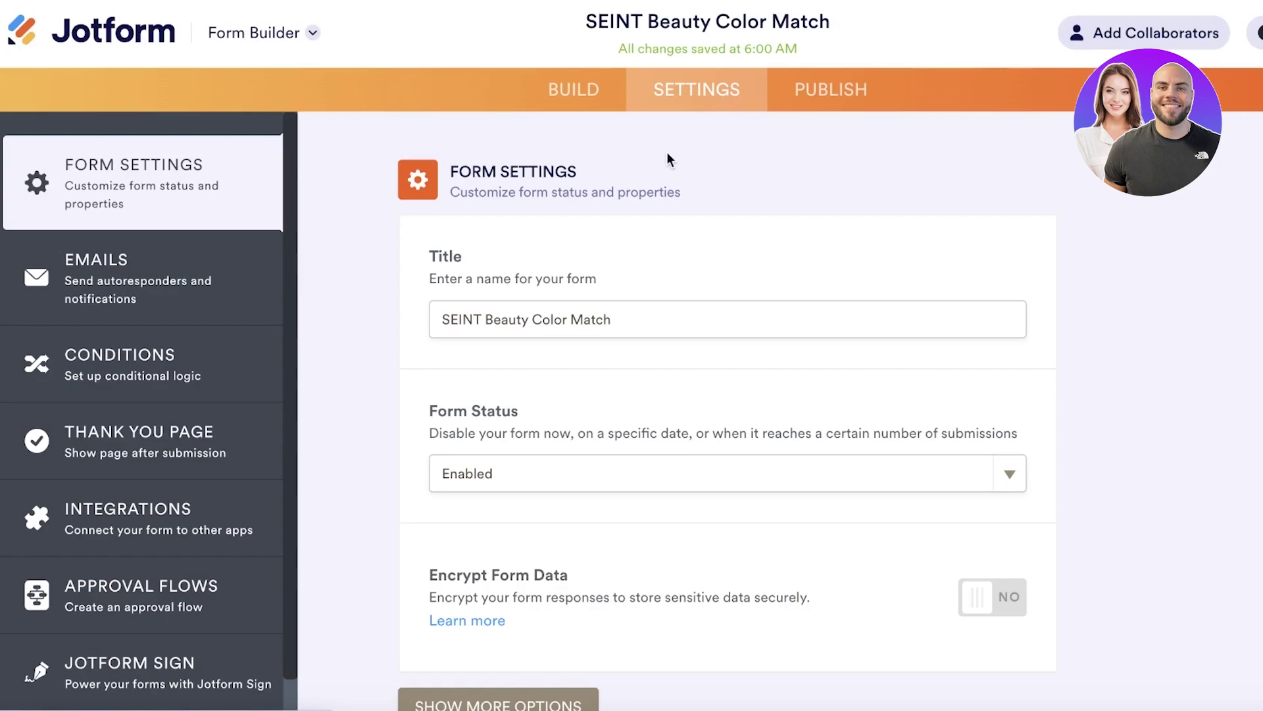
pyautogui.click(592, 318)
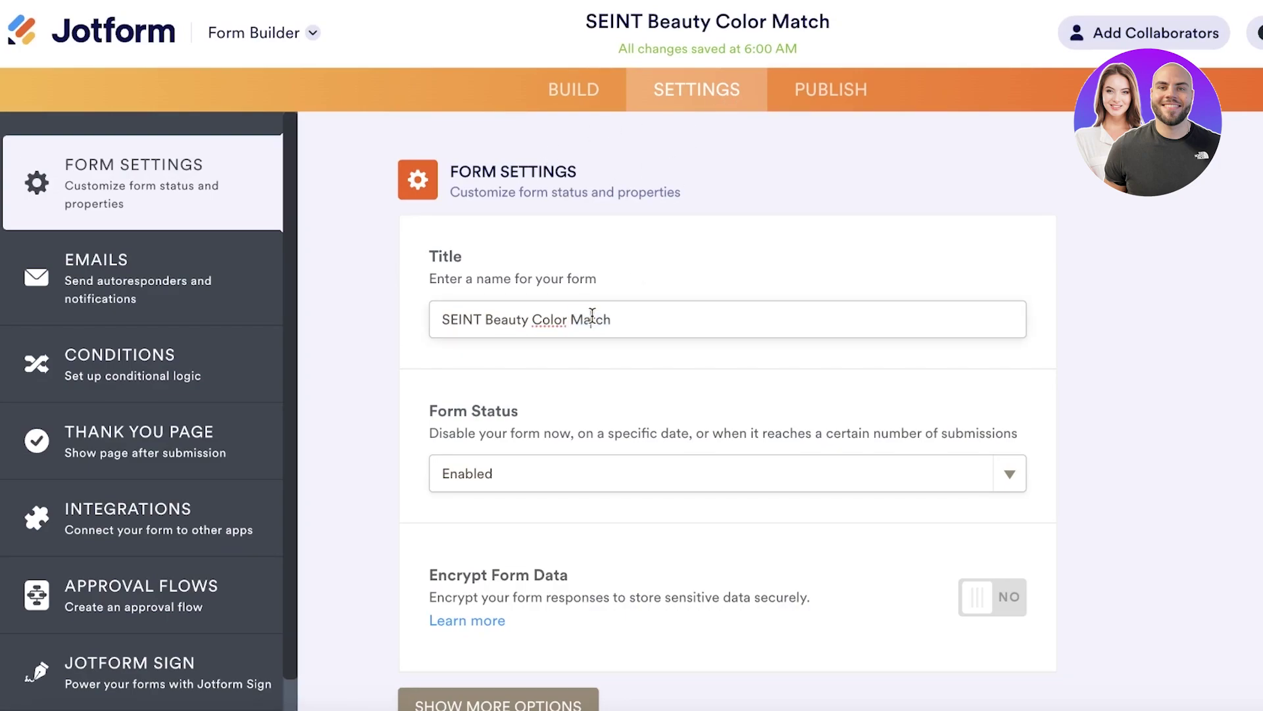
pyautogui.tripleClick(591, 318)
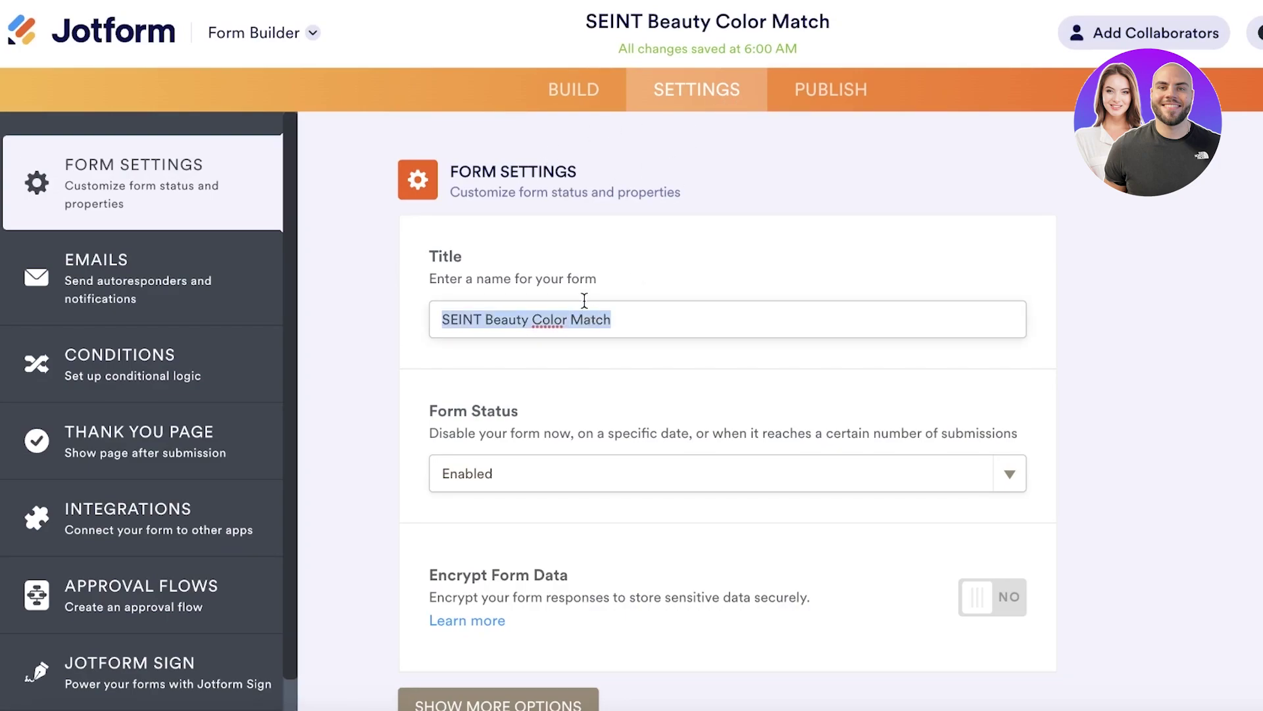
pyautogui.write('Durden Registration')
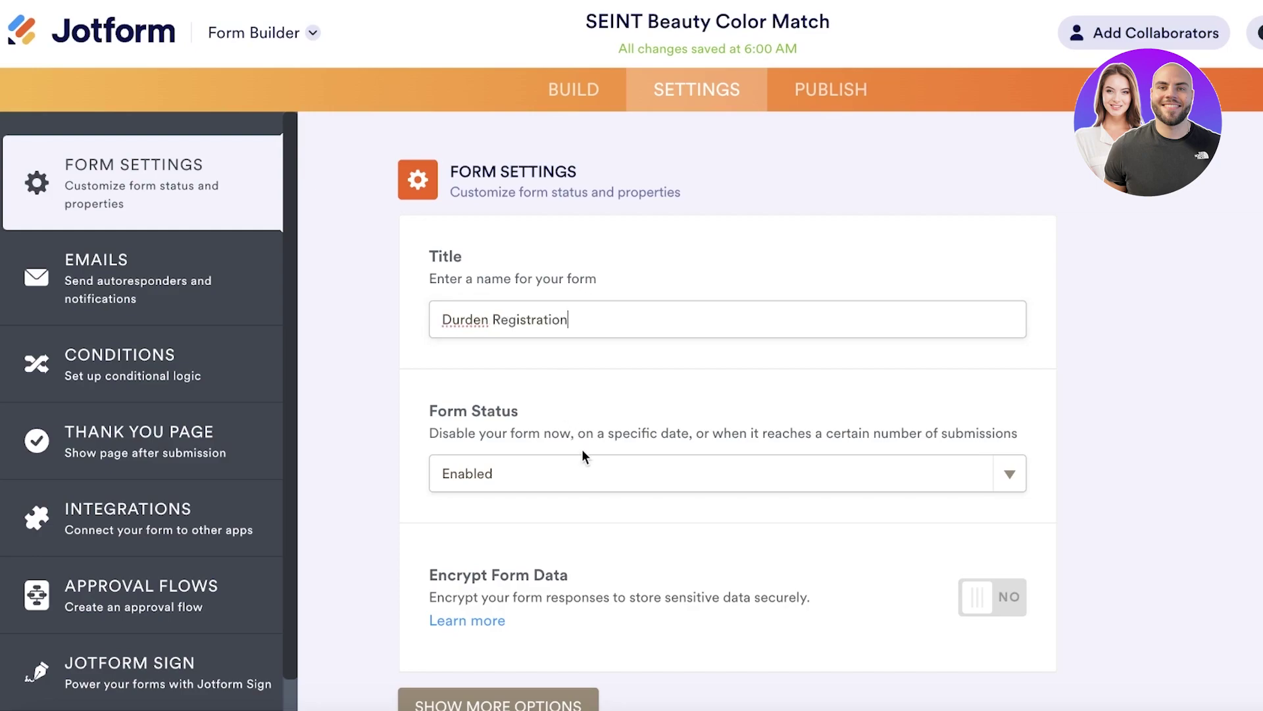
# Check the available form status options and leave the form enabled
pyautogui.click(578, 456)
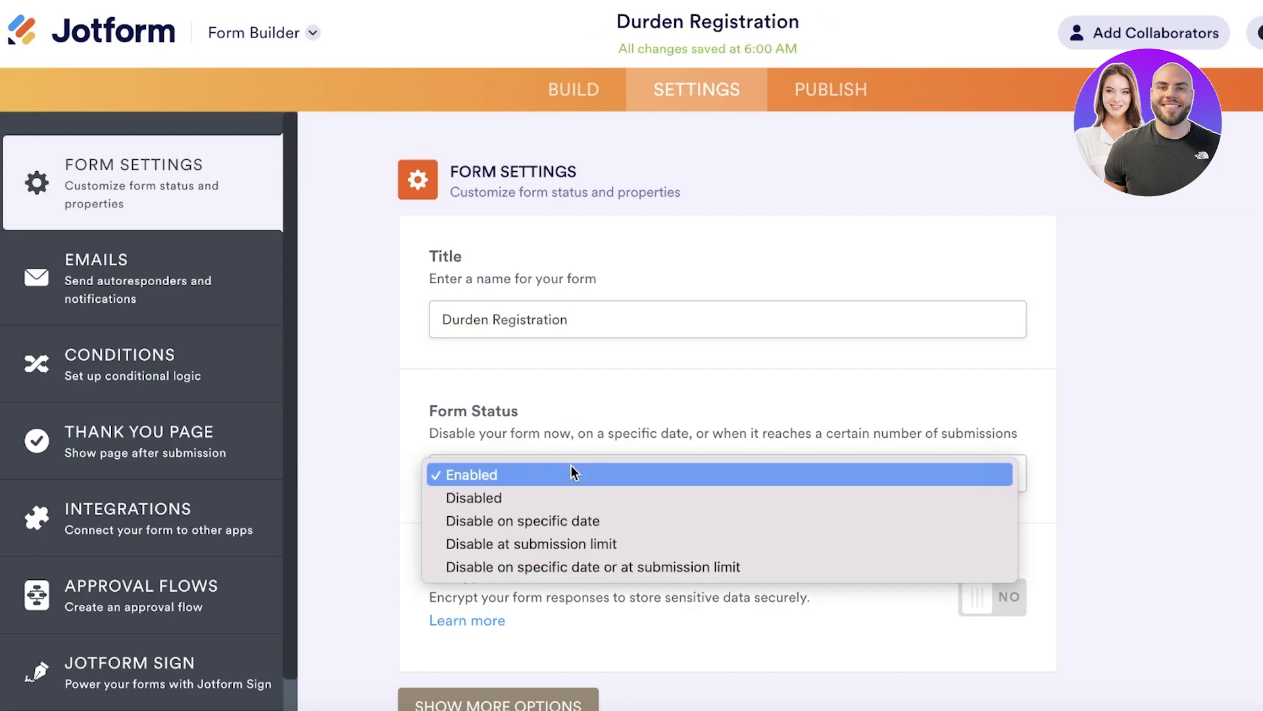
pyautogui.click(604, 395)
pyautogui.scroll(-1, 590, 421)
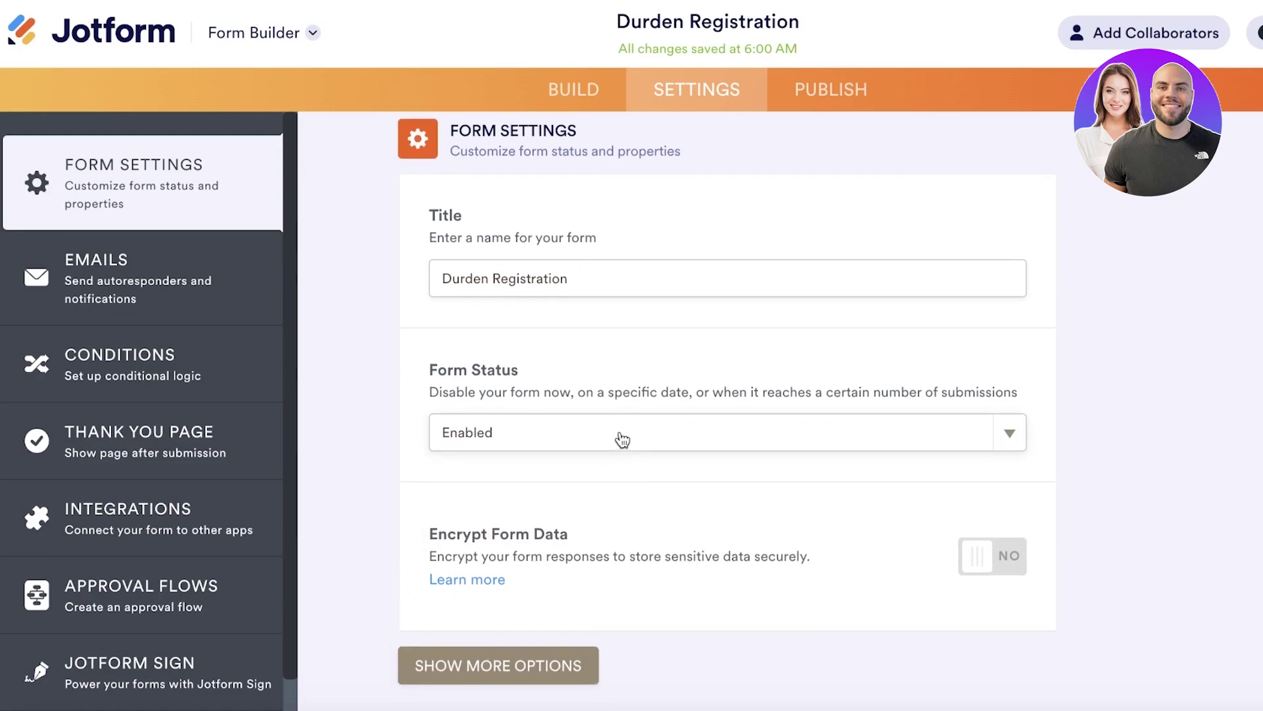
# Expand the additional form settings and review warnings, languages, password protection, auto-delete, save-and-continue and unique submission options
pyautogui.click(489, 658)
pyautogui.scroll(-7, 494, 648)
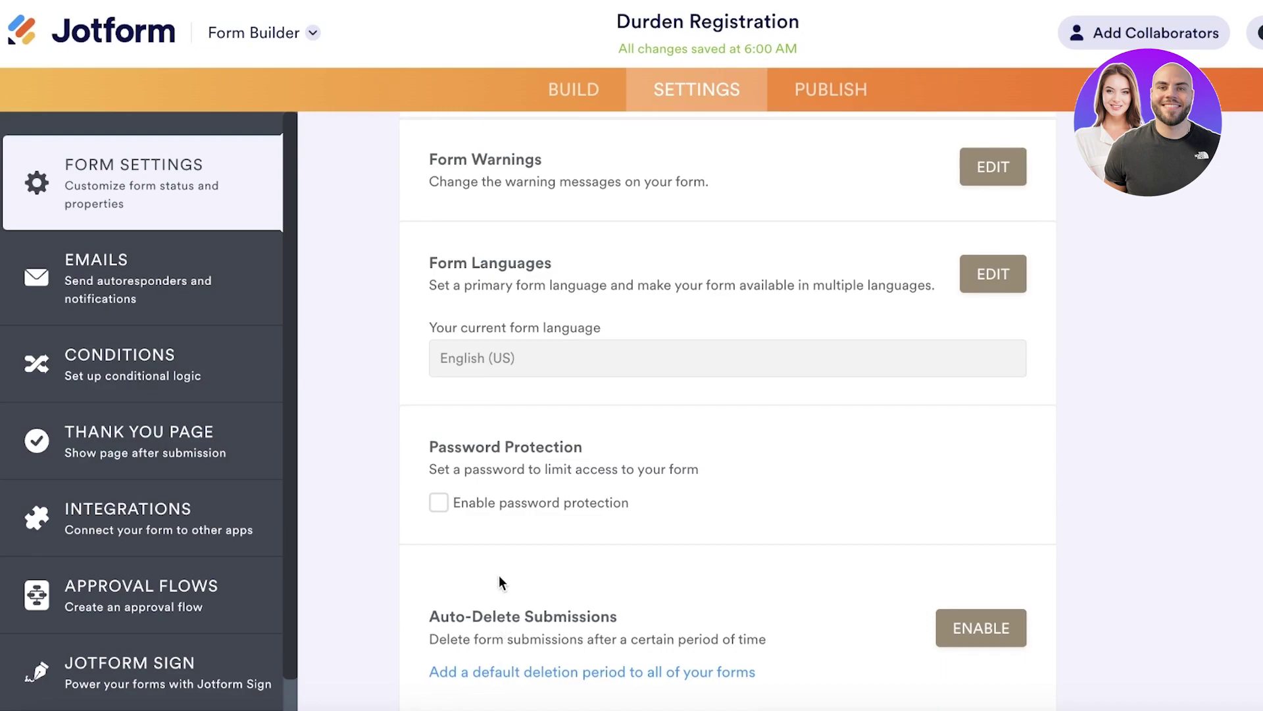
pyautogui.scroll(-8, 499, 592)
pyautogui.scroll(3, 540, 553)
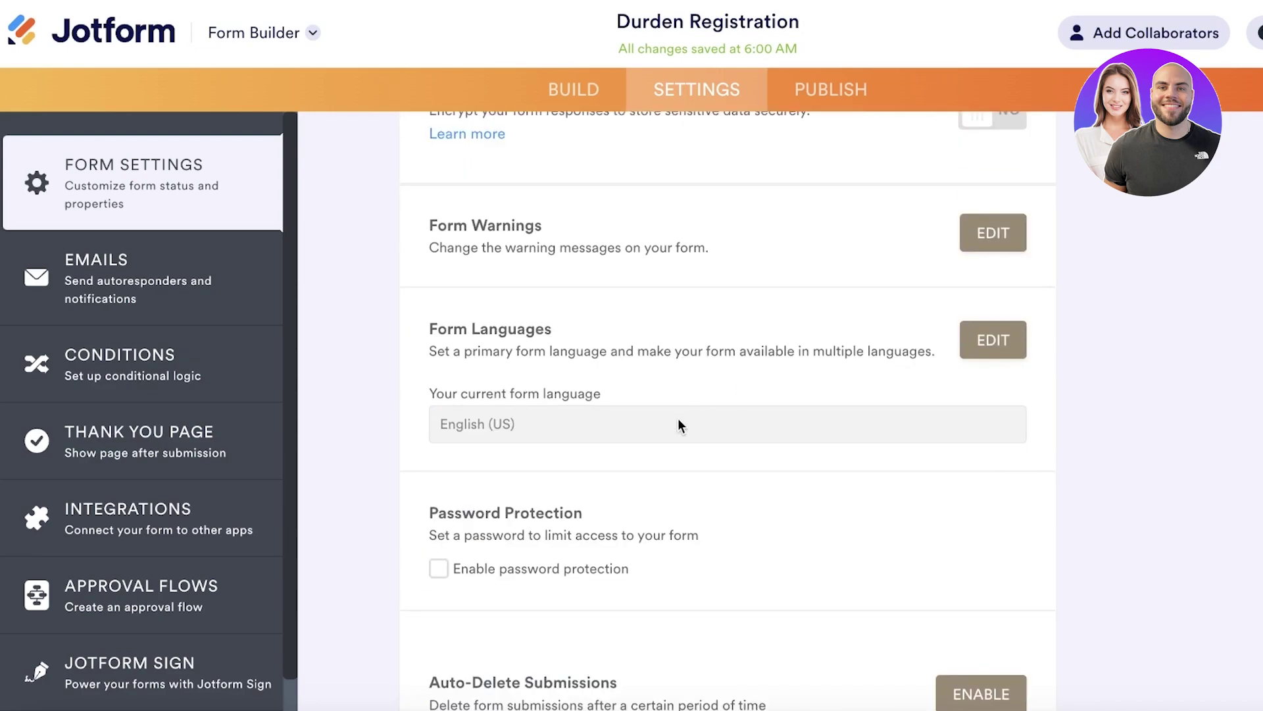
pyautogui.scroll(-2, 677, 422)
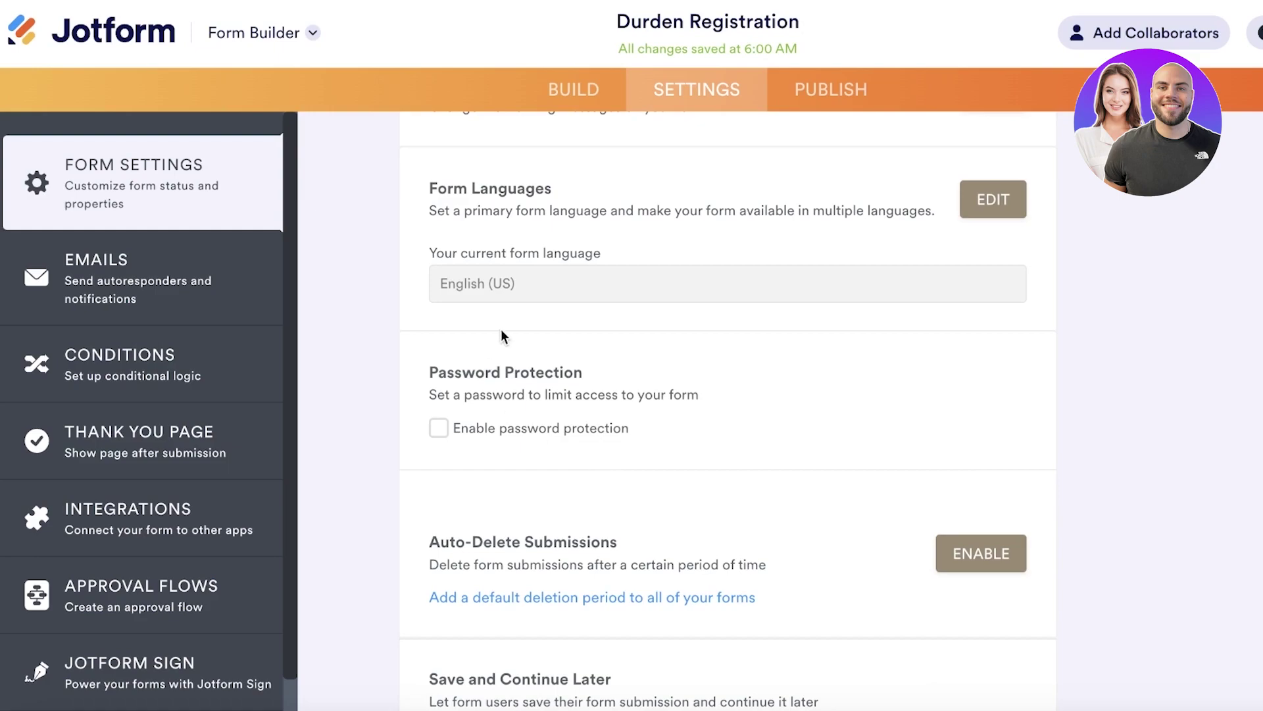
pyautogui.scroll(-15, 574, 354)
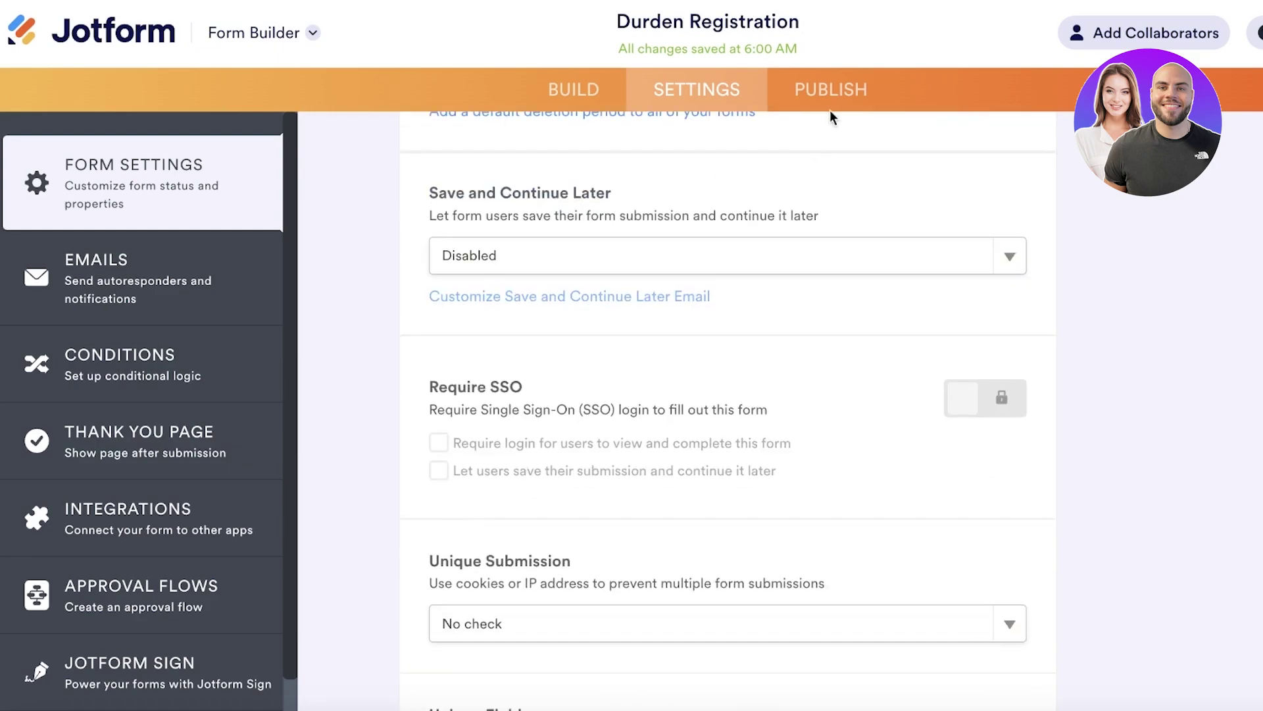
# Copy the form's direct link from the publishing options and review the published form in a new tab down to its submit button
pyautogui.click(832, 95)
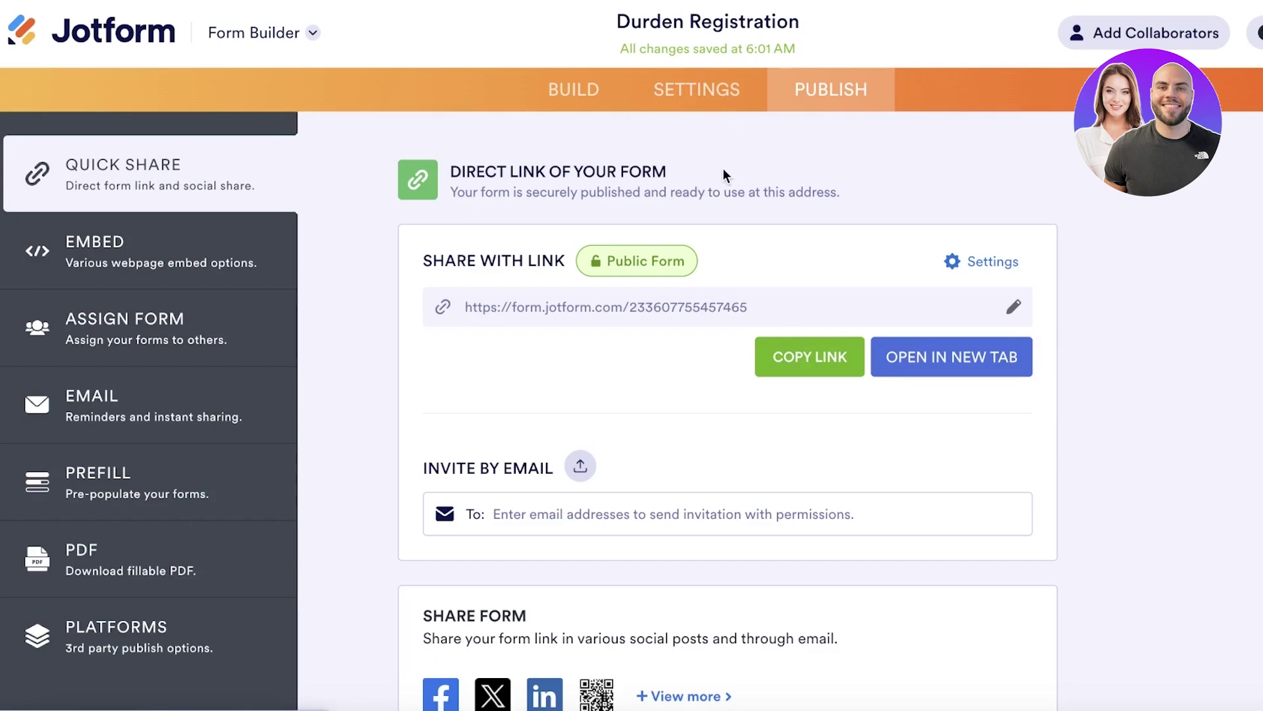
pyautogui.click(830, 364)
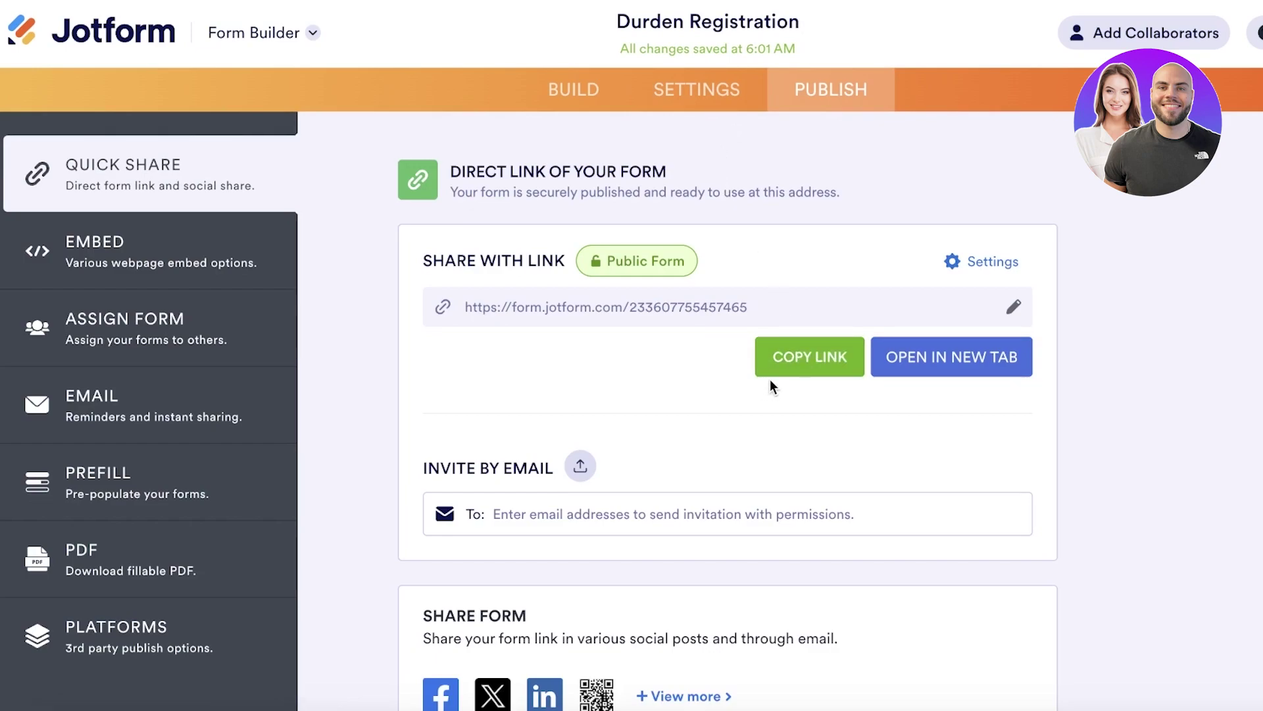
pyautogui.click(952, 371)
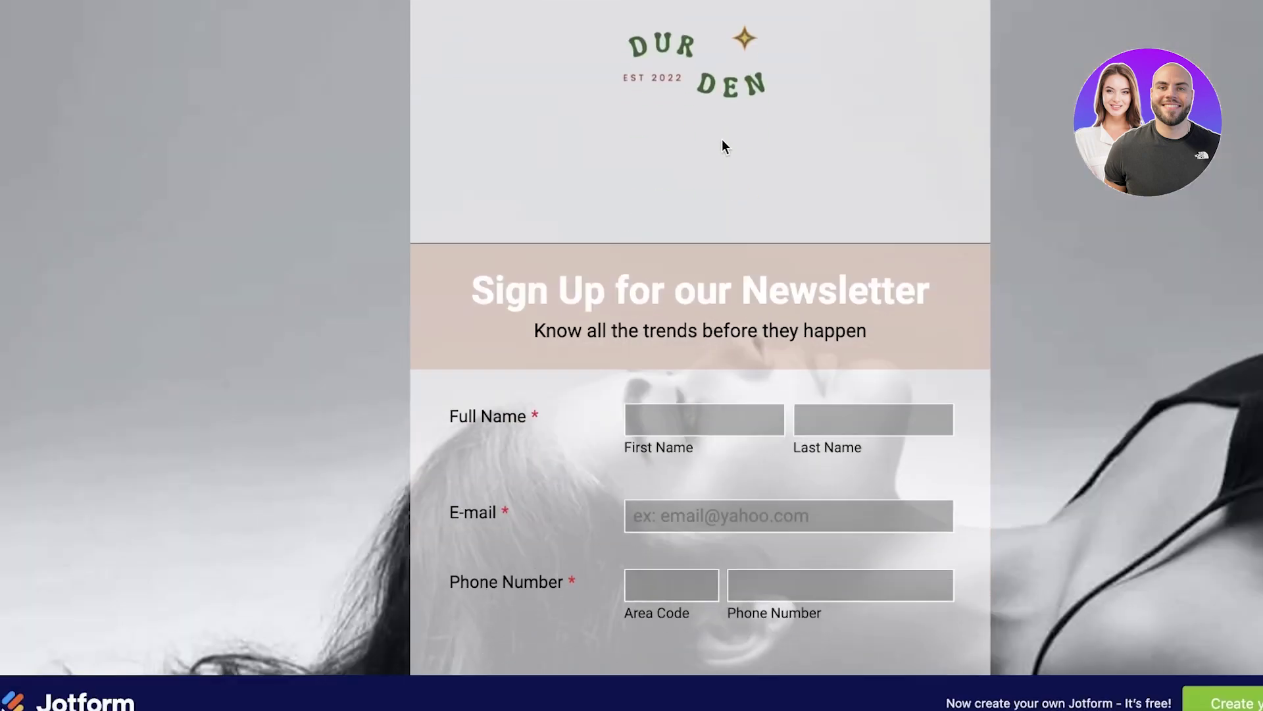
pyautogui.scroll(-6, 722, 143)
pyautogui.scroll(6, 721, 142)
pyautogui.scroll(-8, 731, 142)
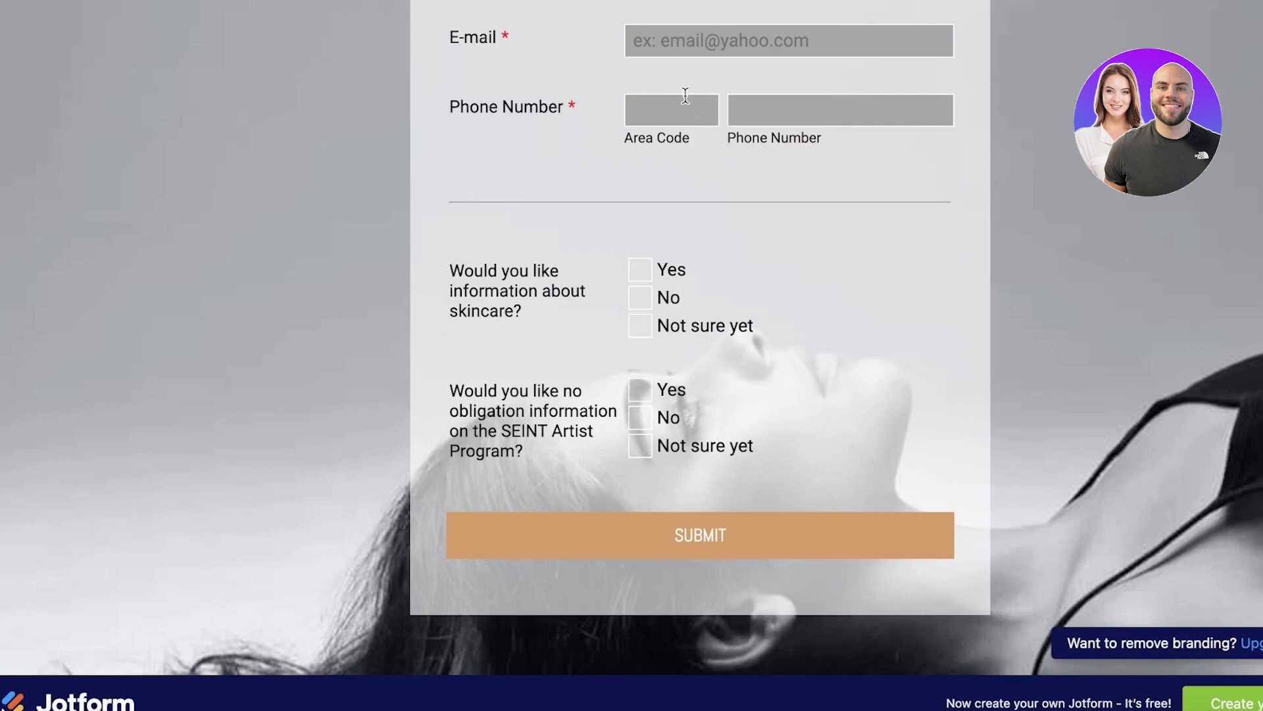
pyautogui.scroll(10, 688, 98)
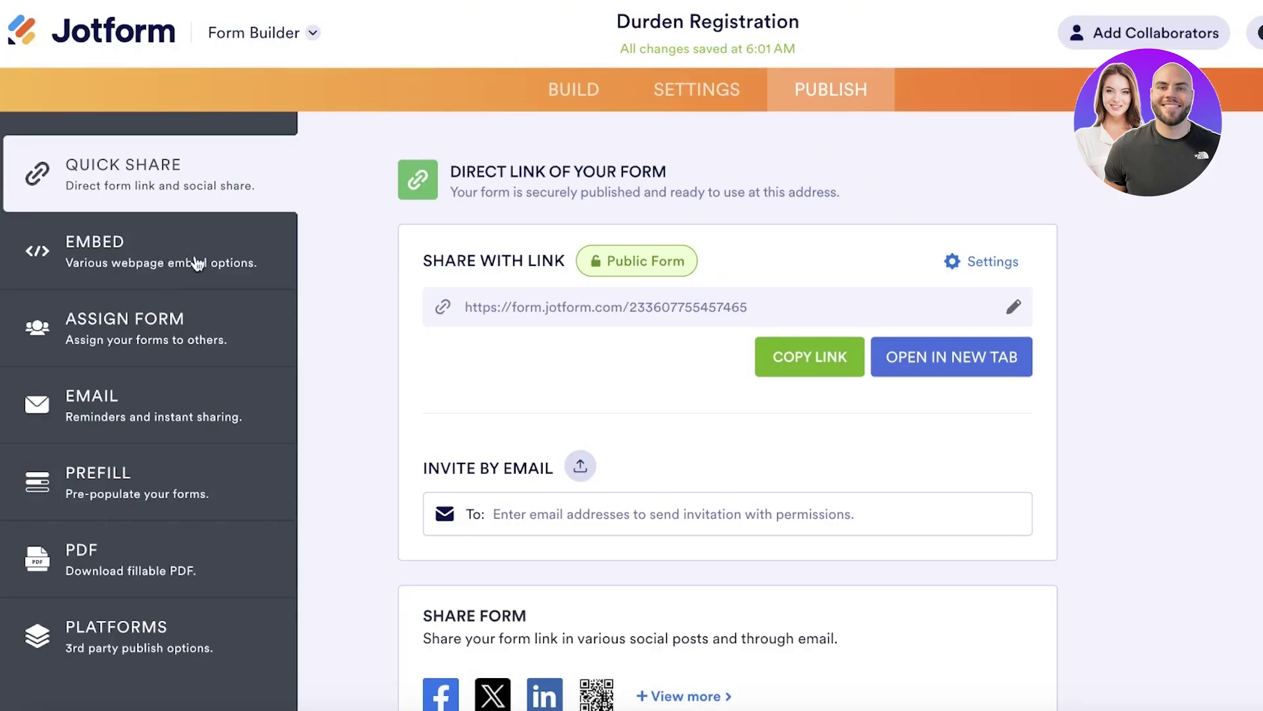
# Look over the social sharing and website embedding options and copy the form's embed code
pyautogui.scroll(-3, 664, 708)
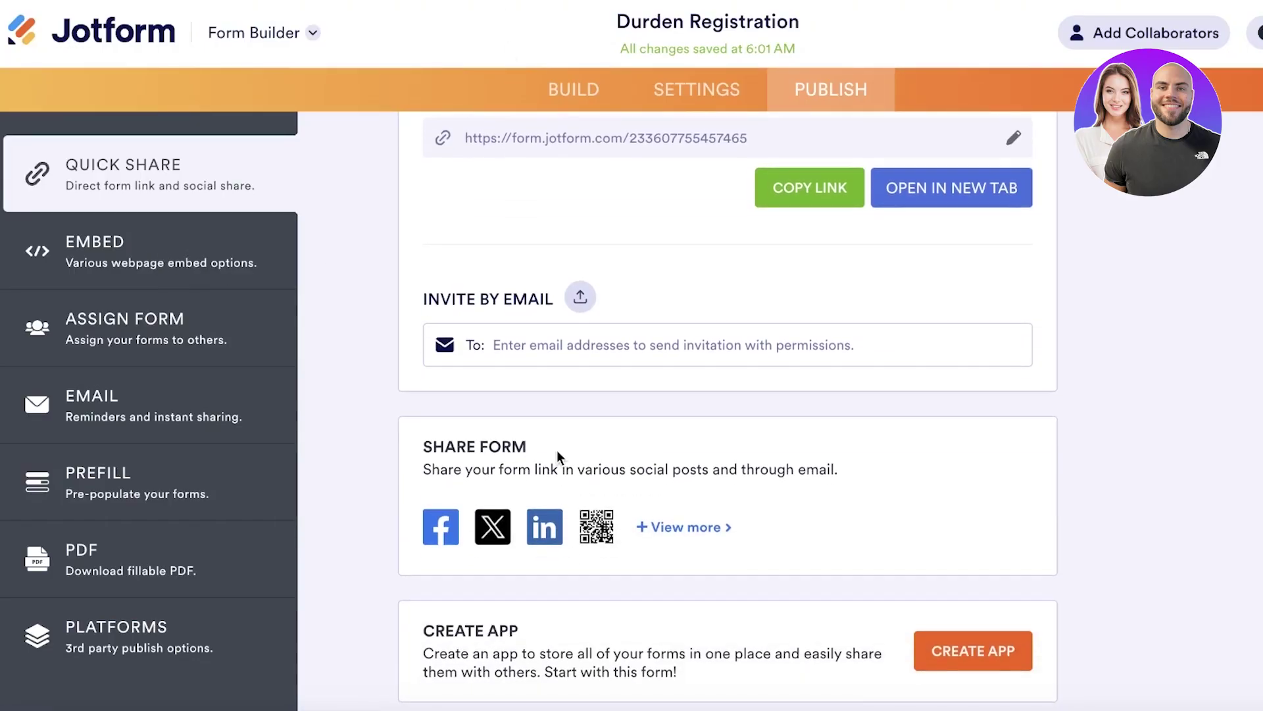
pyautogui.click(169, 280)
pyautogui.scroll(-4, 648, 356)
pyautogui.scroll(4, 656, 333)
pyautogui.click(960, 347)
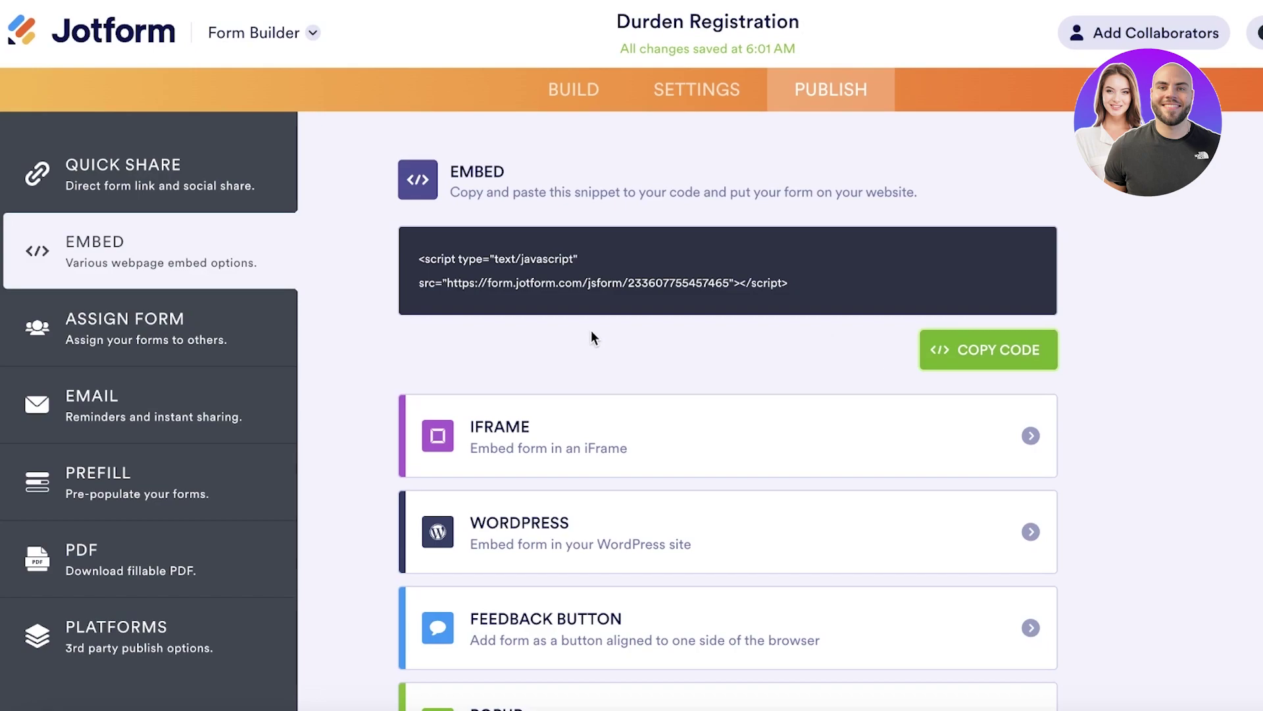
# Browse the remaining publishing methods: assigning the form, email, prefill, PDF and third-party platforms
pyautogui.click(246, 333)
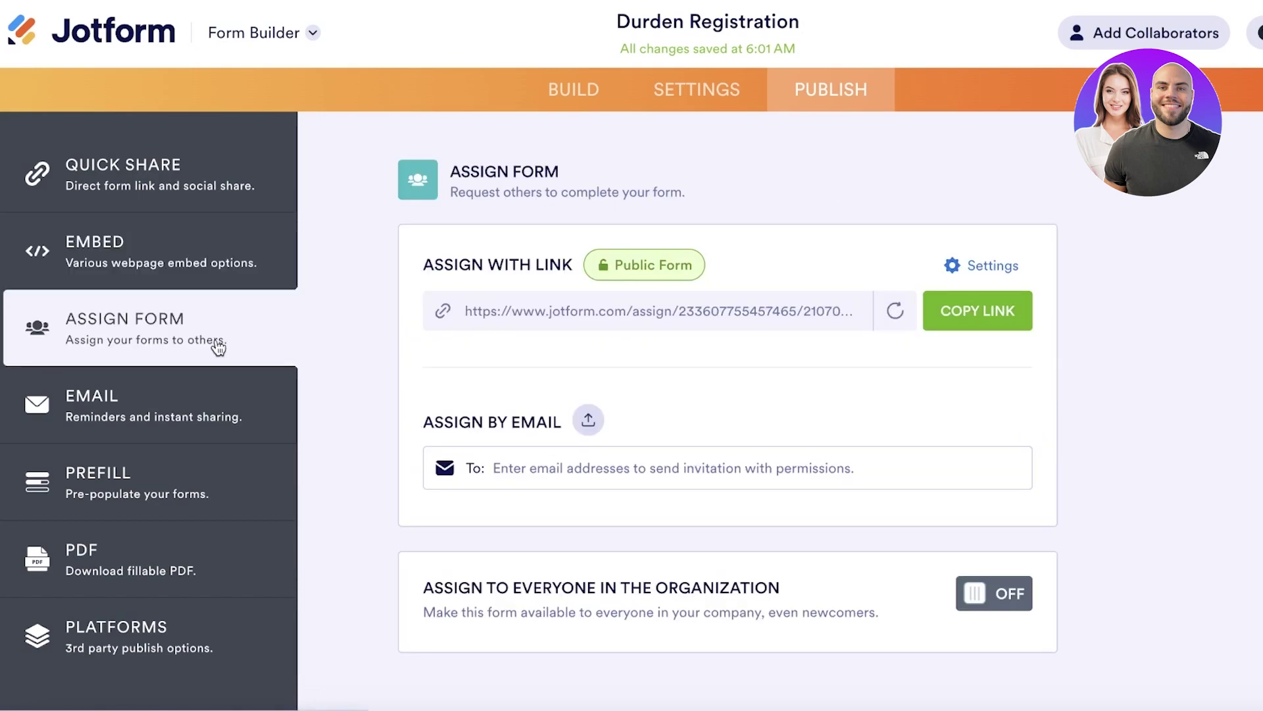
pyautogui.click(177, 427)
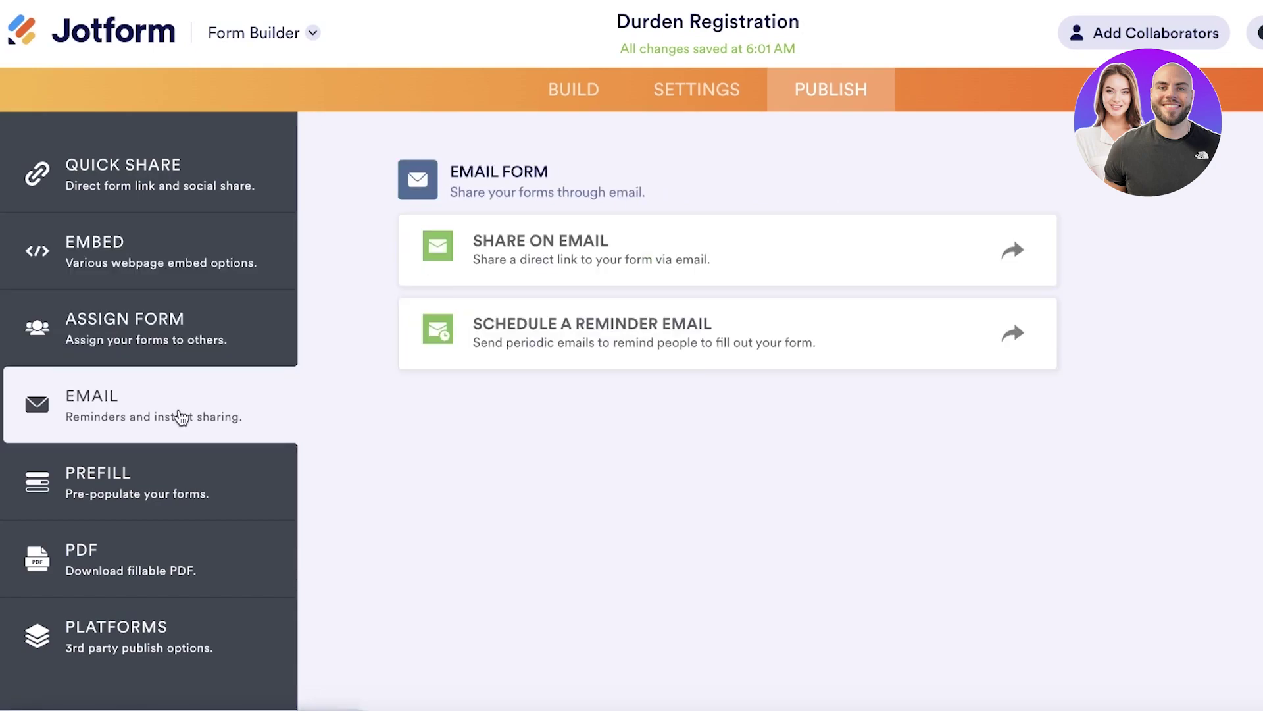
pyautogui.click(113, 469)
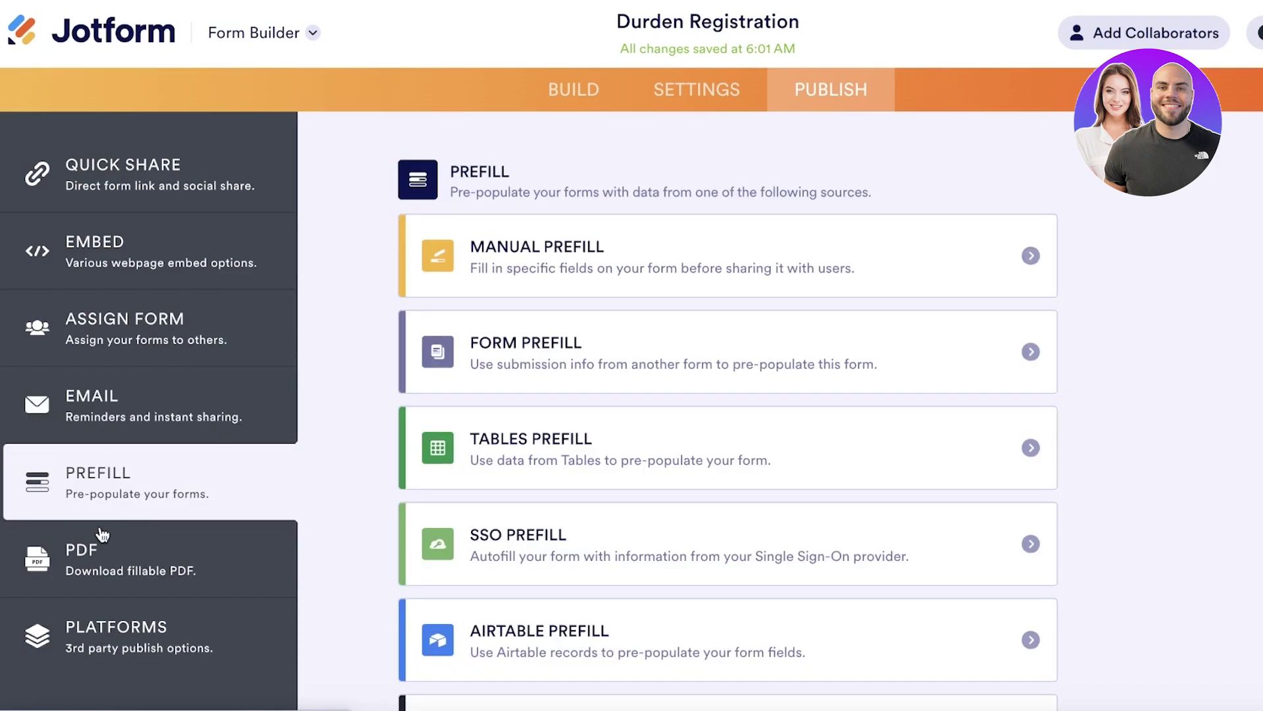
pyautogui.click(95, 549)
pyautogui.click(40, 655)
pyautogui.scroll(-10, 1232, 381)
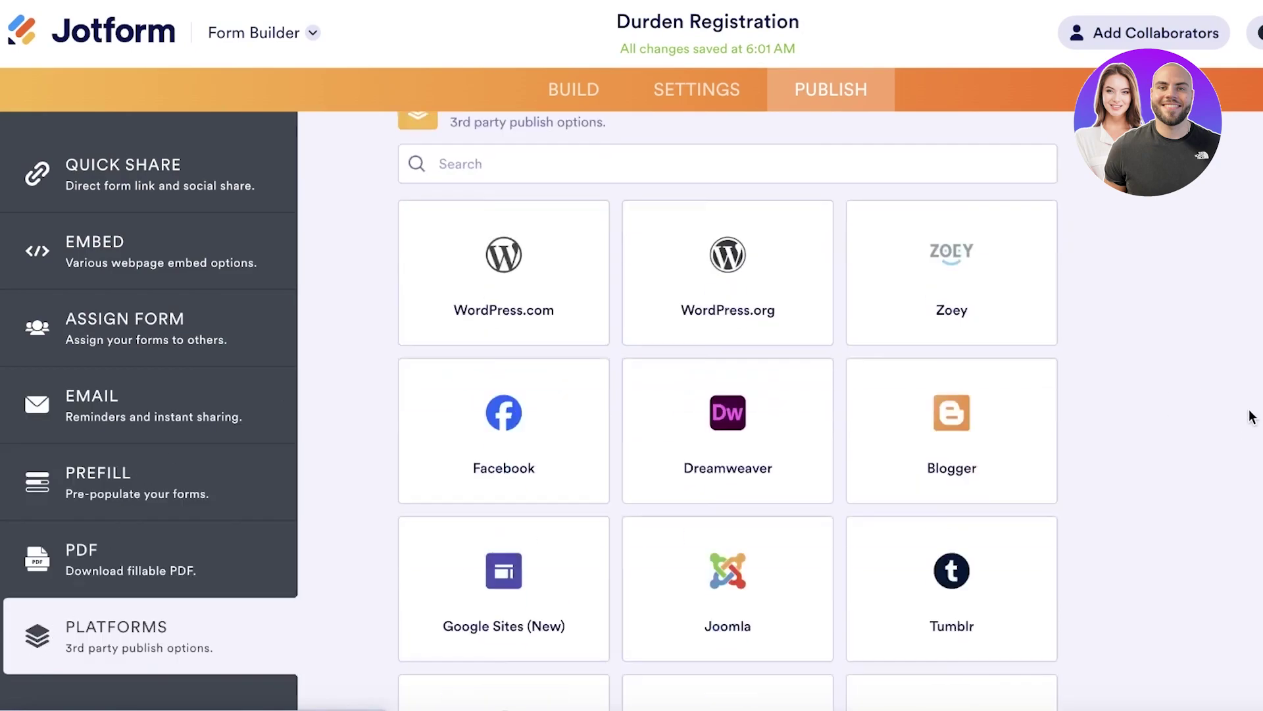
pyautogui.scroll(7, 304, 362)
pyautogui.scroll(2, 300, 370)
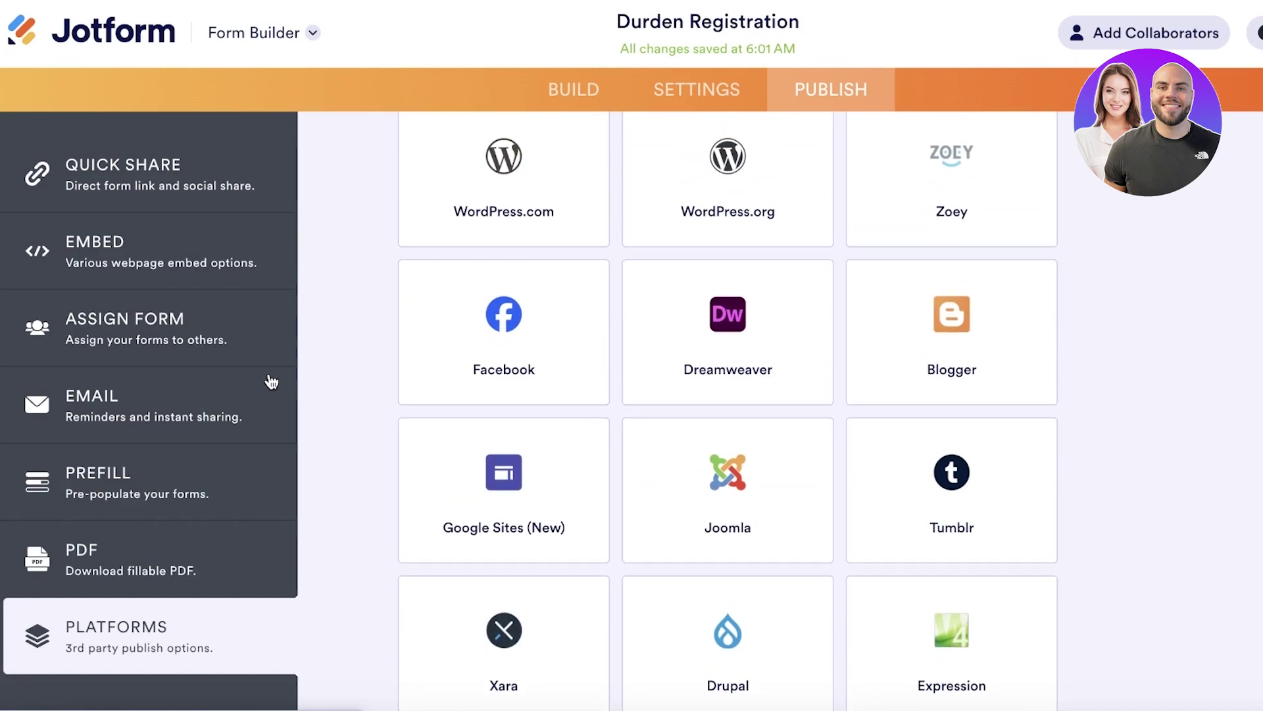
# Leave the form builder for the My Forms dashboard and dismiss the "Create your first Form" dialog
pyautogui.click(209, 217)
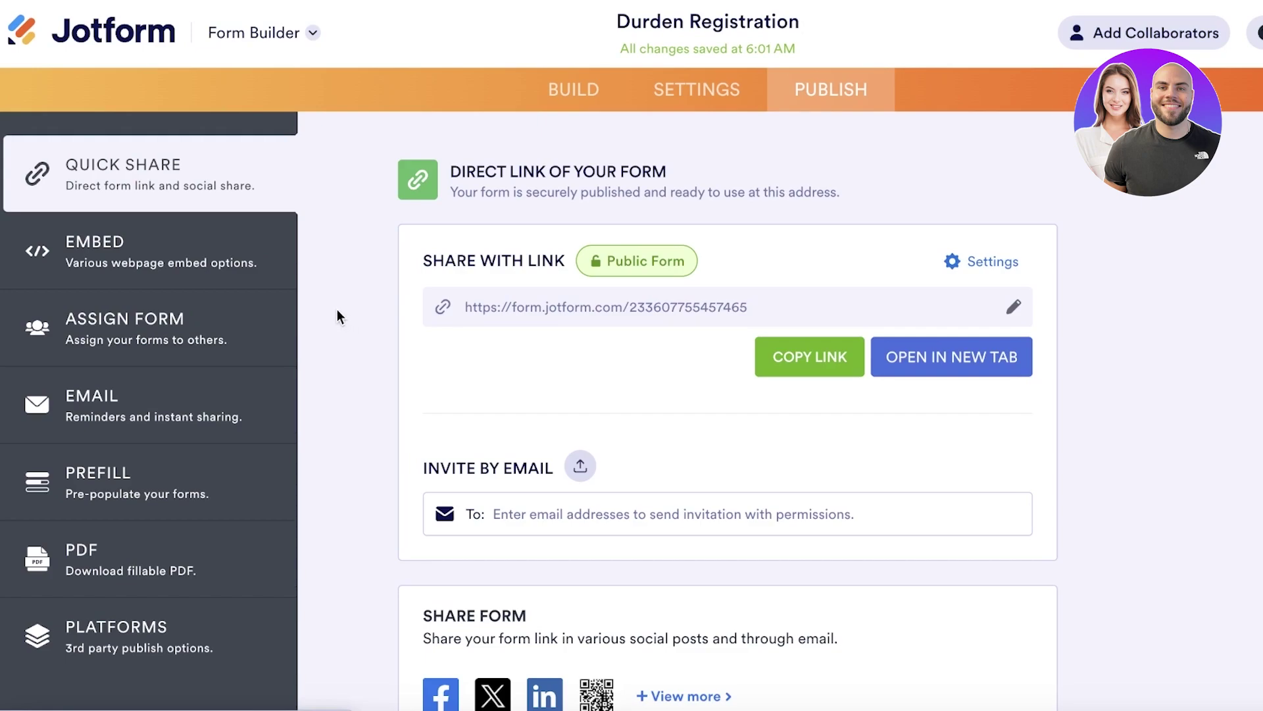
pyautogui.click(47, 38)
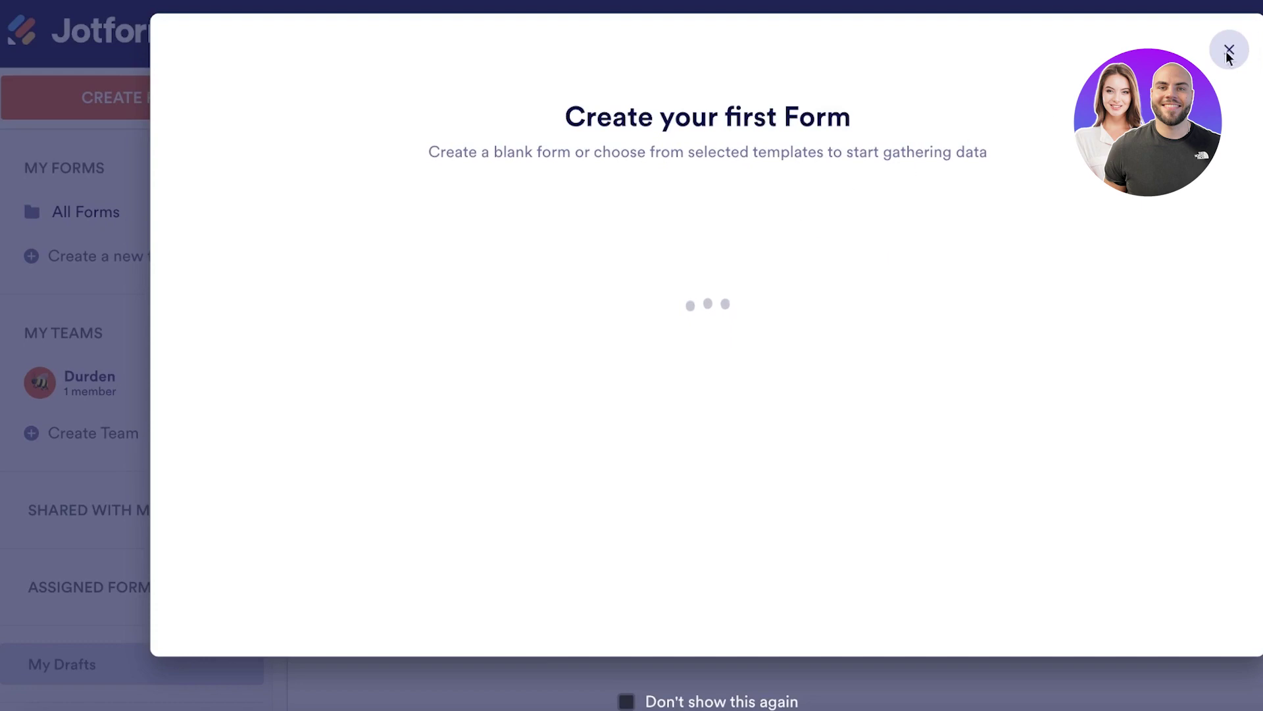
pyautogui.click(1227, 50)
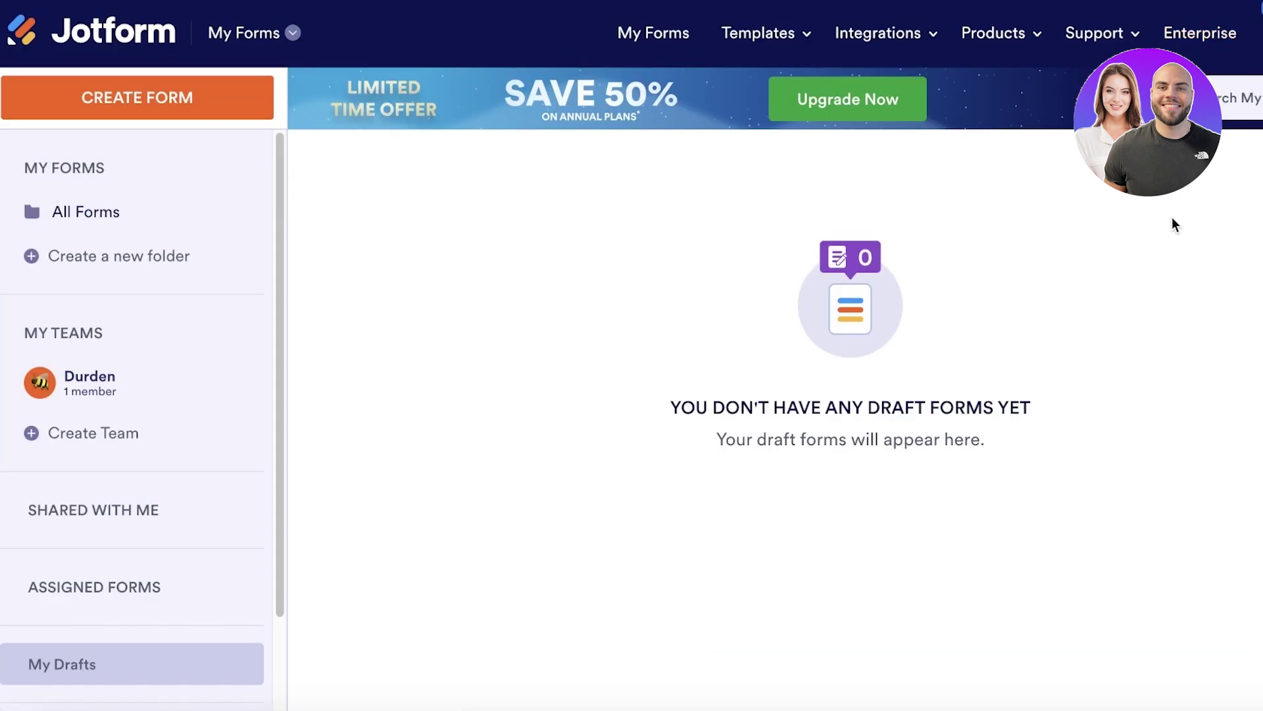